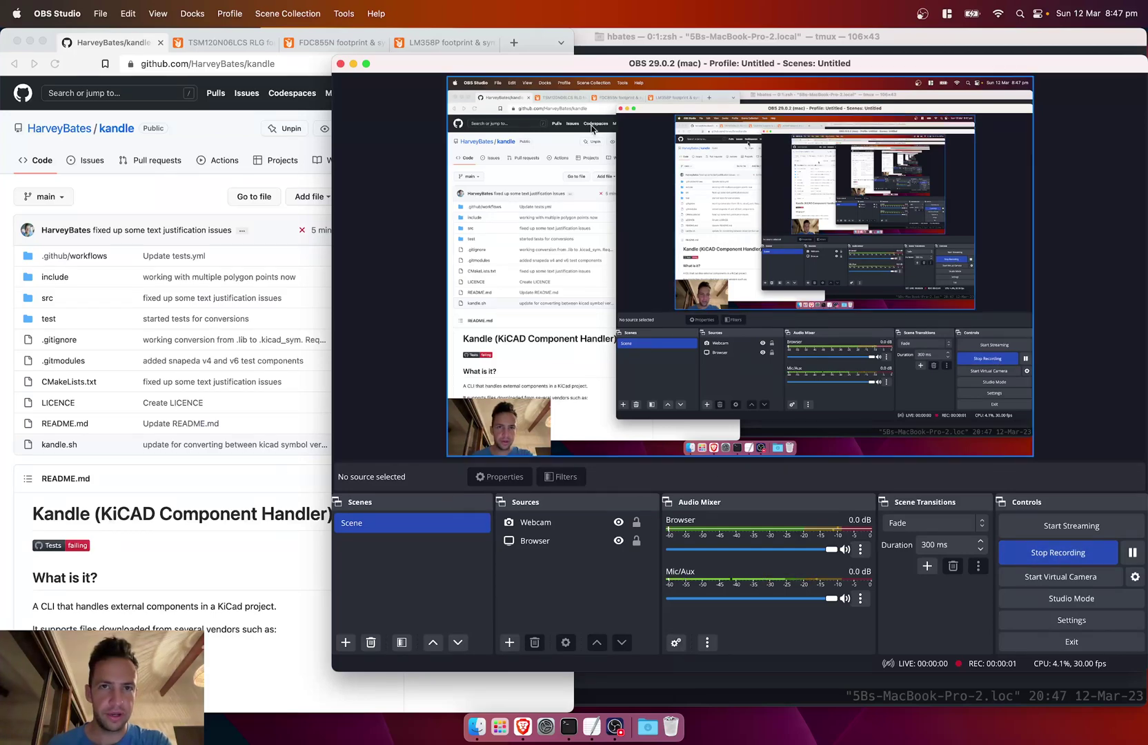
- Bring the kandle GitHub repository page in Brave to the front
left_click(675, 41)
left_click(290, 539)
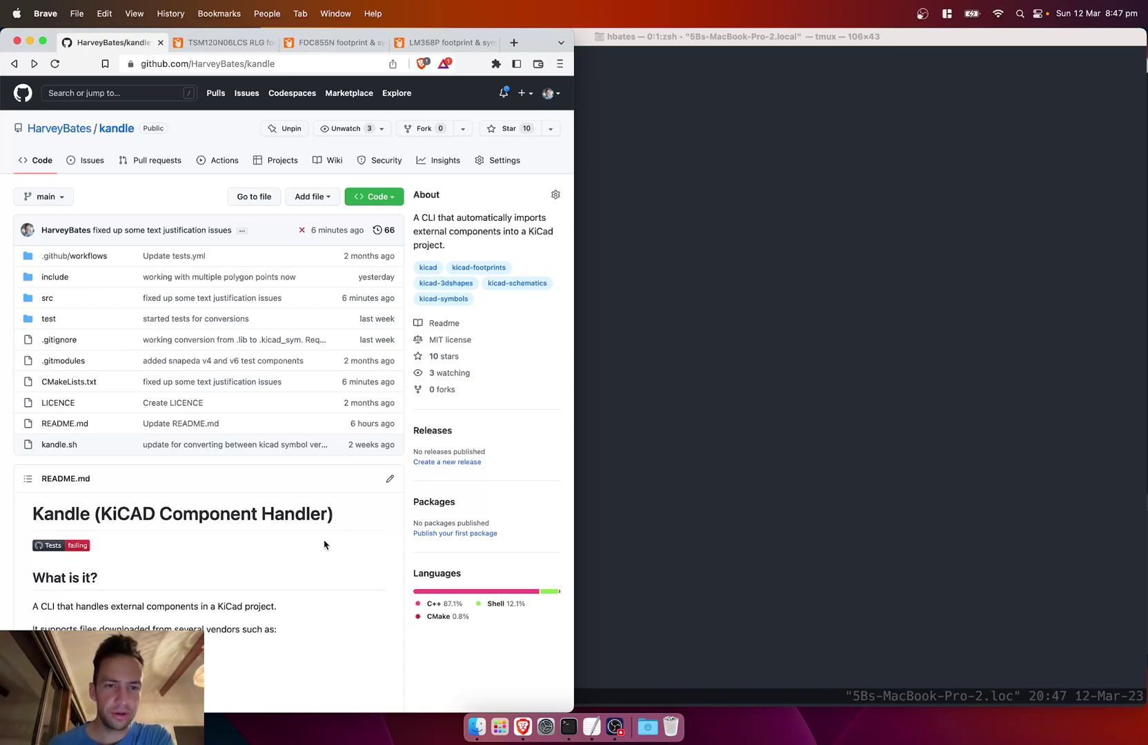
- Open kandle.sh, scroll through the script, and return to the repository page
left_click(53, 446)
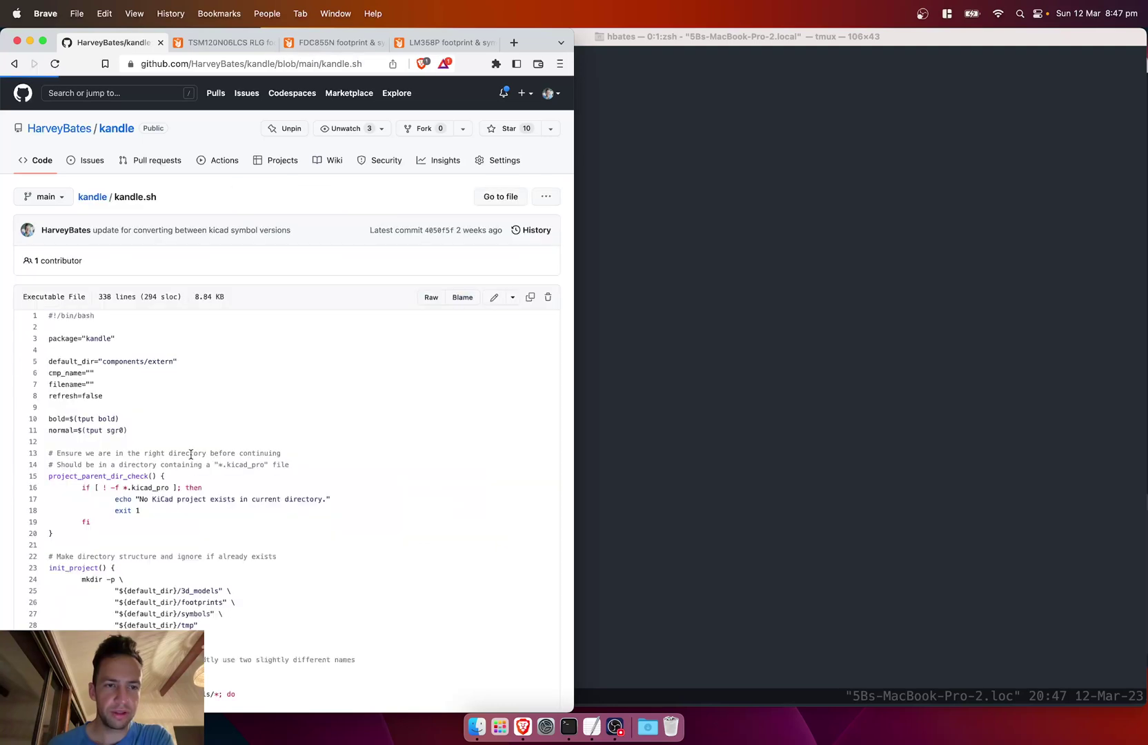
scroll(191, 454, "down", 15)
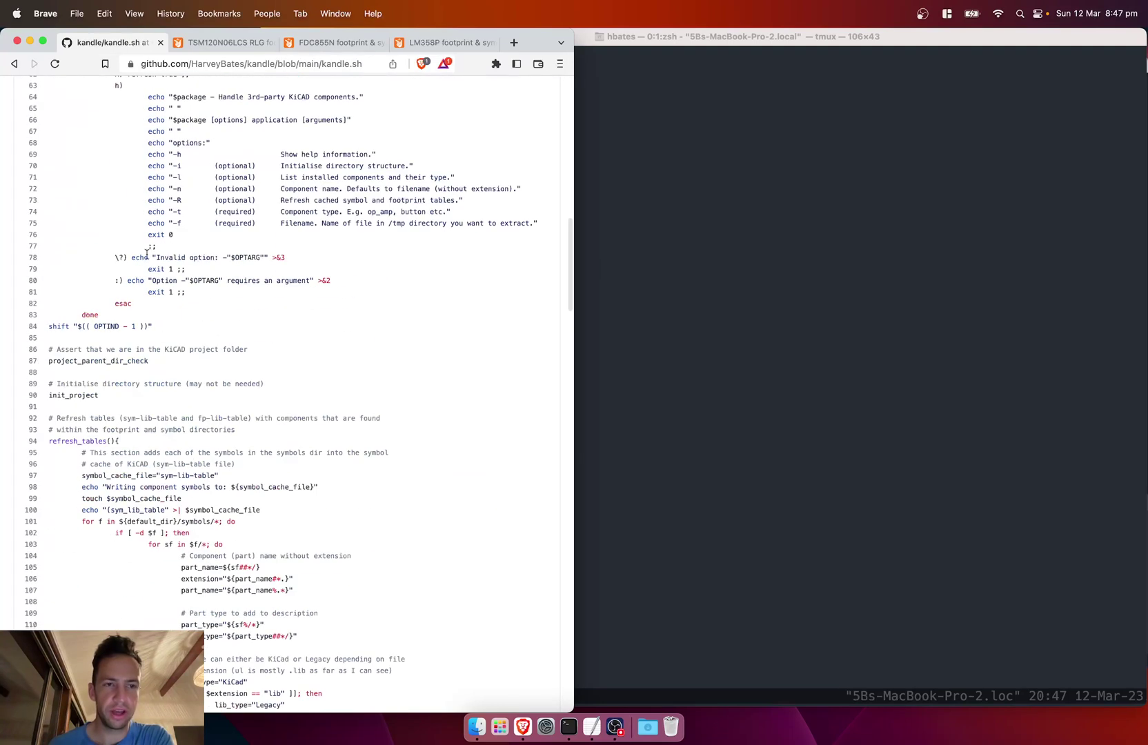
left_click(13, 63)
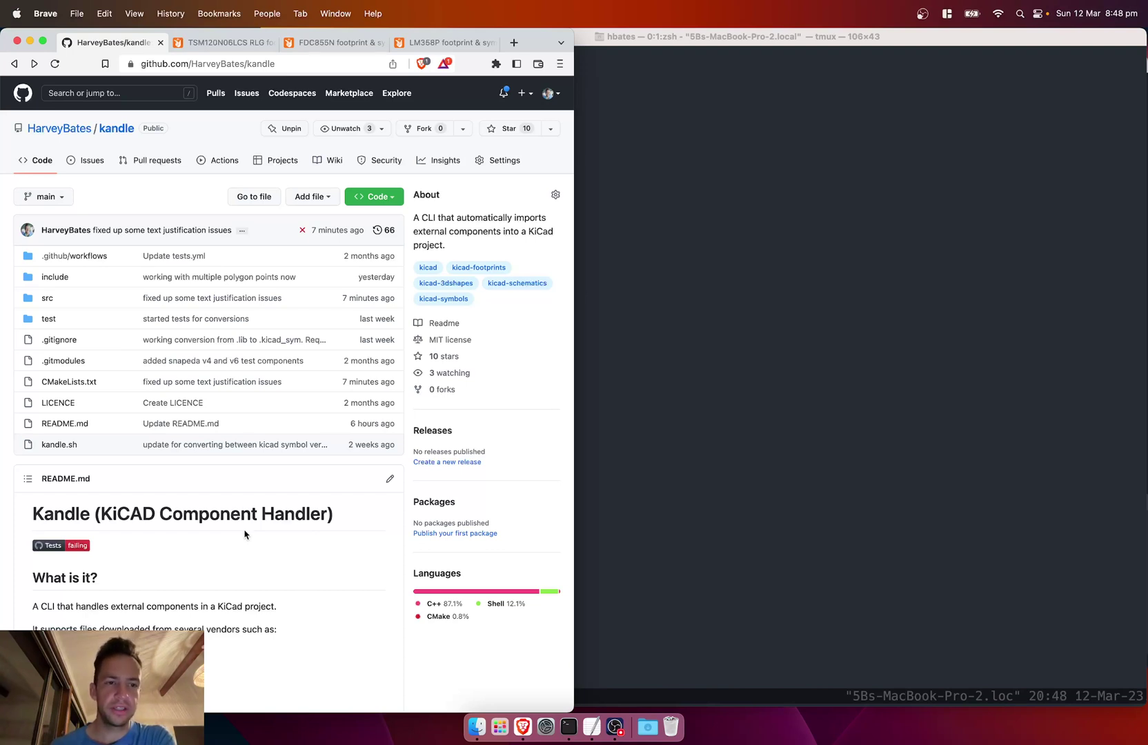
scroll(235, 510, "down", 5)
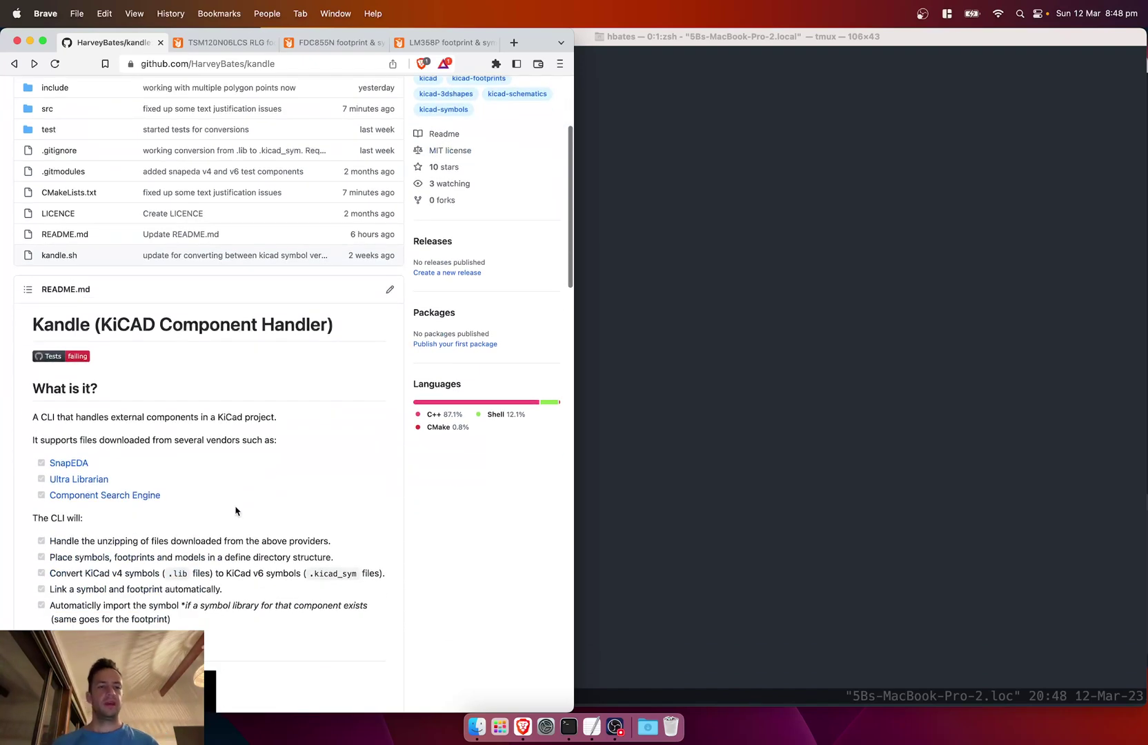
scroll(235, 511, "down", 15)
scroll(133, 304, "up", 5)
left_click_drag(61, 433, 153, 432)
left_click(153, 431)
left_click_drag(69, 456, 90, 453)
left_click(90, 453)
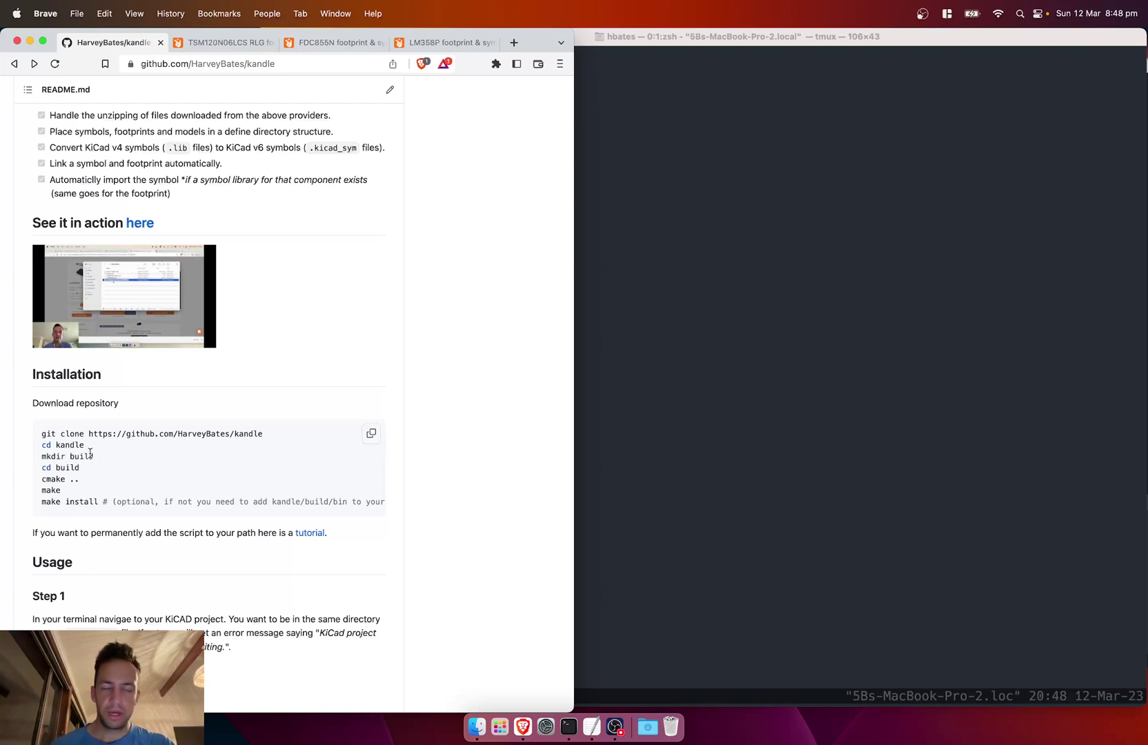
left_click_drag(42, 490, 78, 497)
left_click(78, 497)
scroll(187, 502, "down", 5)
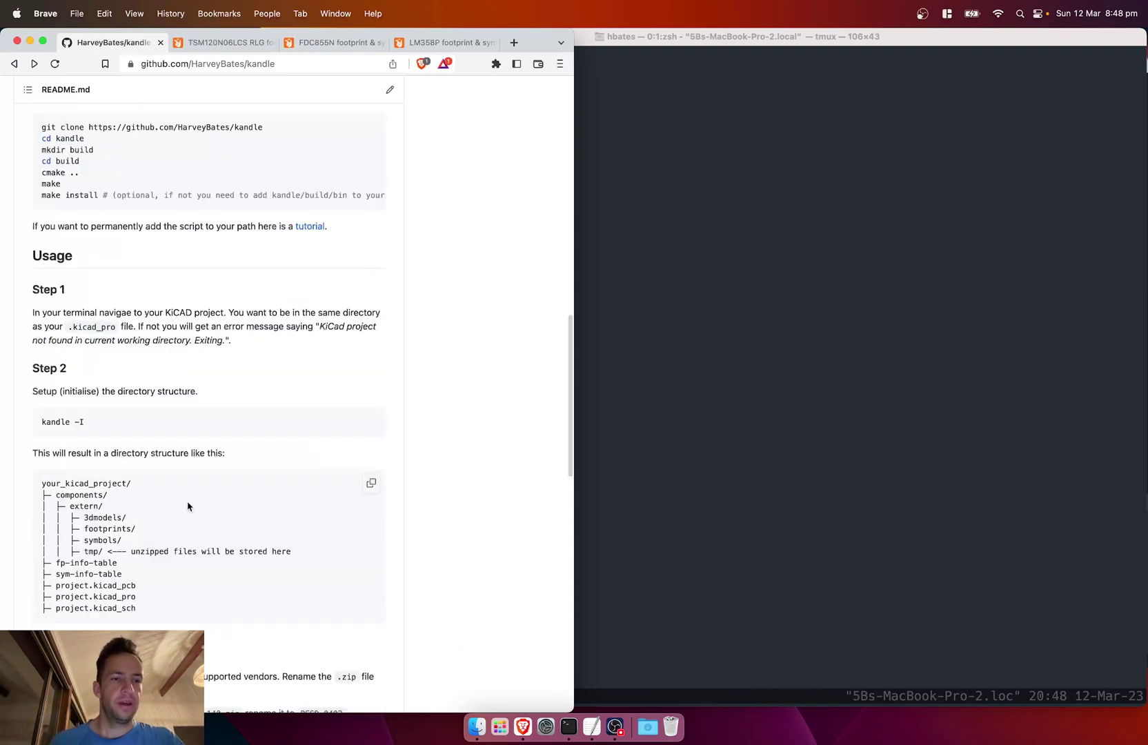
scroll(187, 504, "down", 5)
scroll(188, 506, "down", 5)
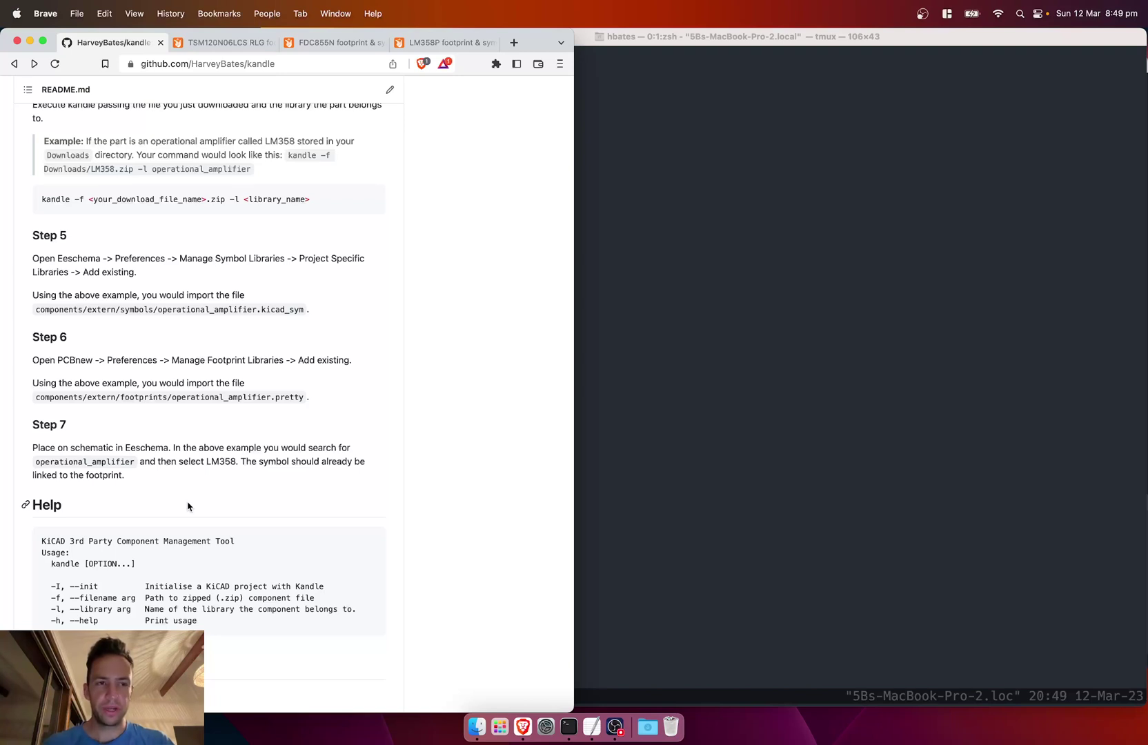
scroll(188, 506, "up", 10)
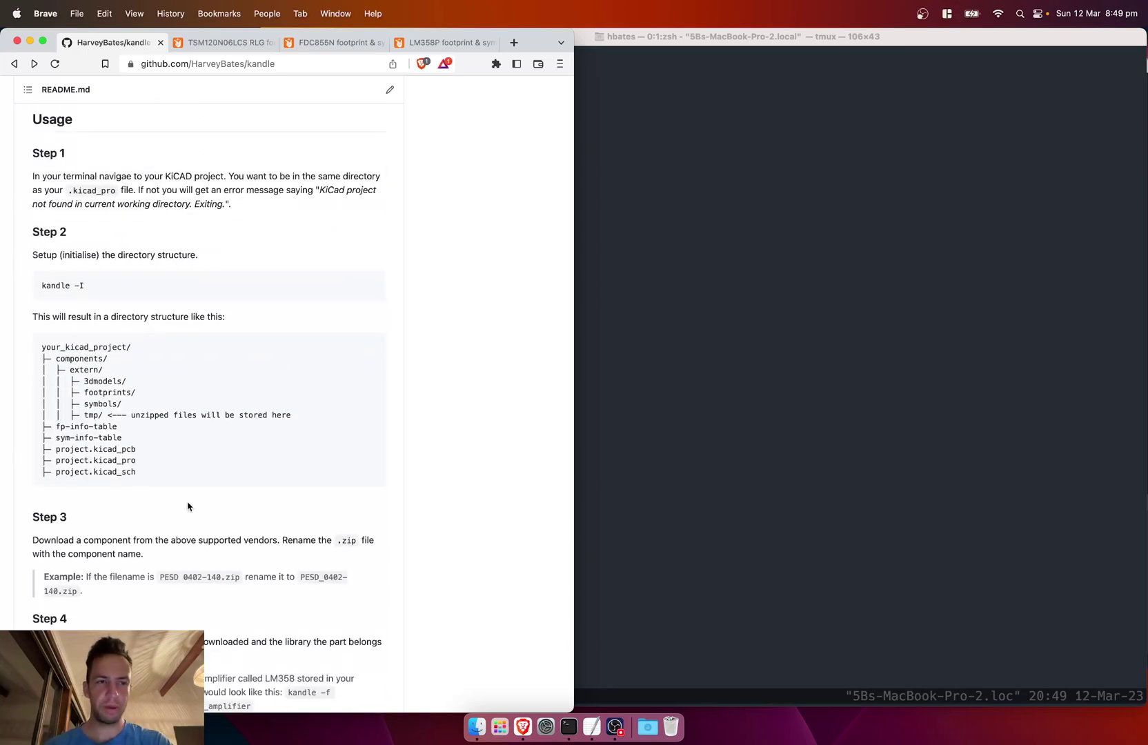
scroll(298, 467, "up", 15)
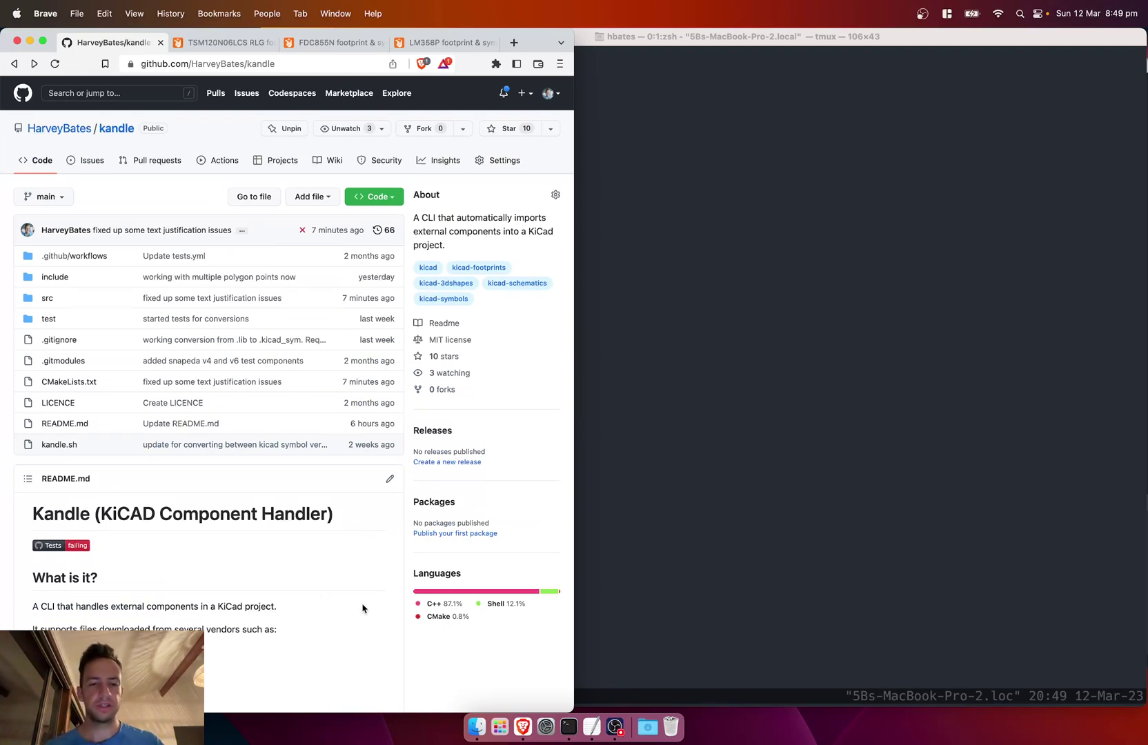
- Run kandle in Terminal from the Desktop folder, which reports no KiCad project found
left_click(726, 455)
type("kandle")
key("Return")
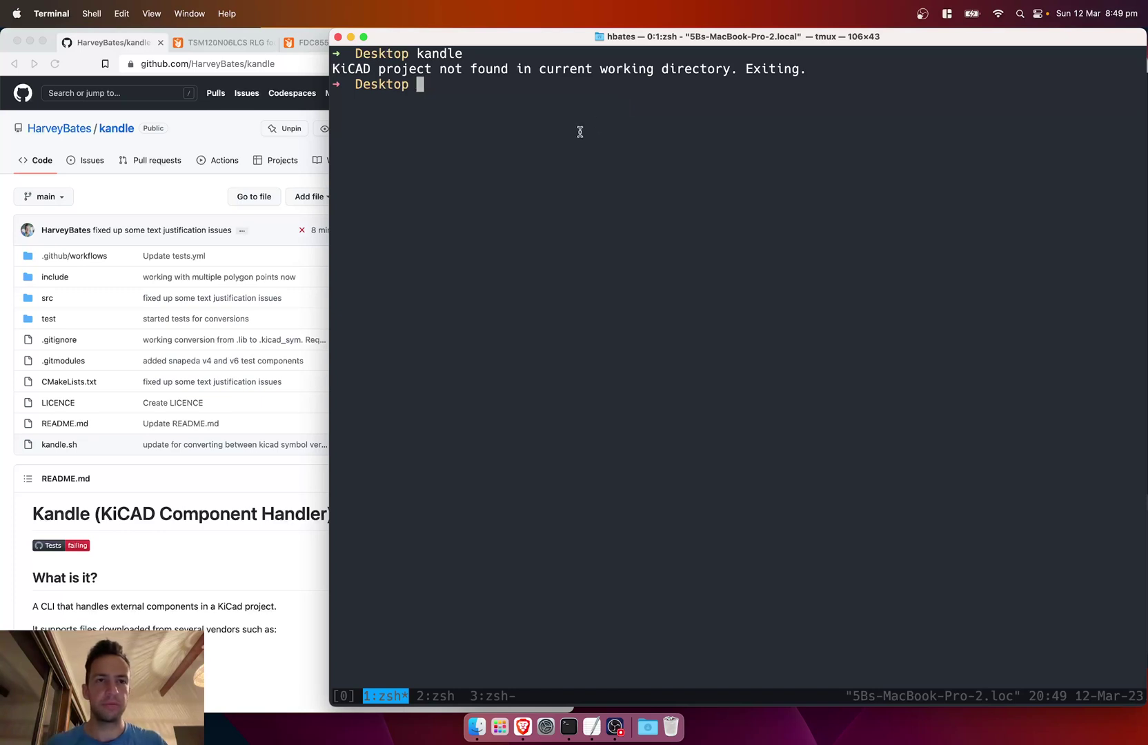
key("super+space")
- Launch KiCad from Spotlight and start a new project
type("kic")
key("Return")
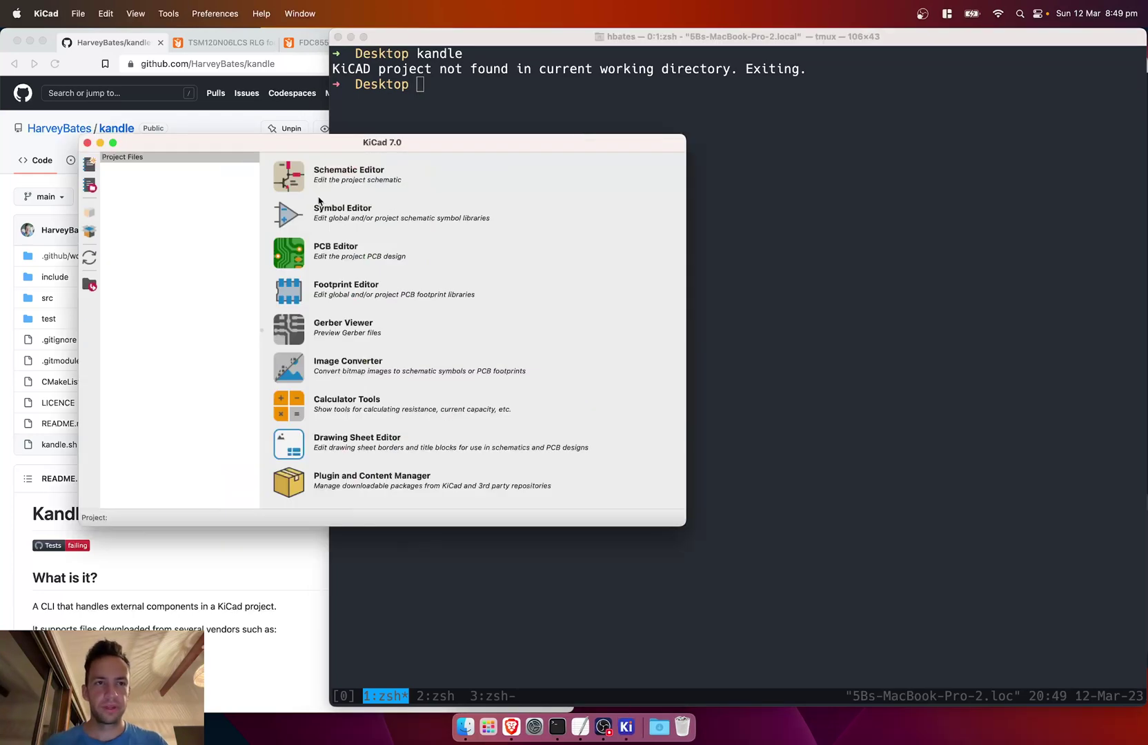
left_click(80, 15)
left_click(93, 39)
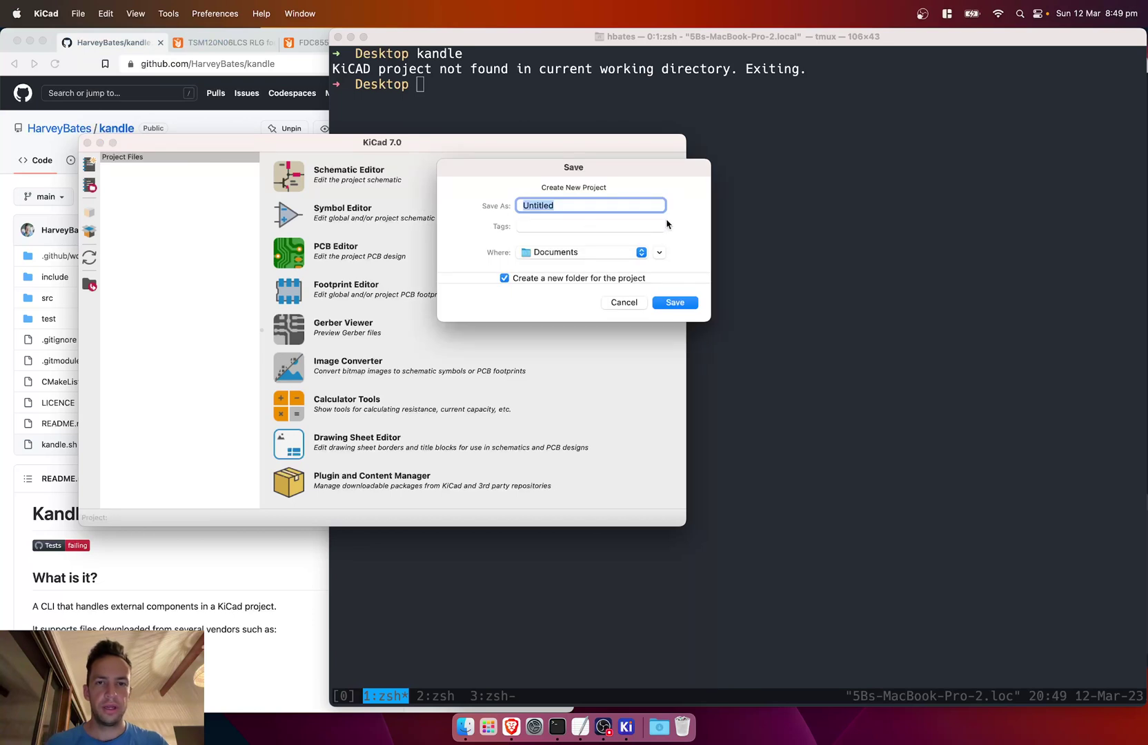
- Save the project as test_pro on the Desktop and open test_pro.kicad_sch
left_click(585, 254)
left_click(565, 358)
type("test_pro")
left_click(669, 303)
double_click(175, 206)
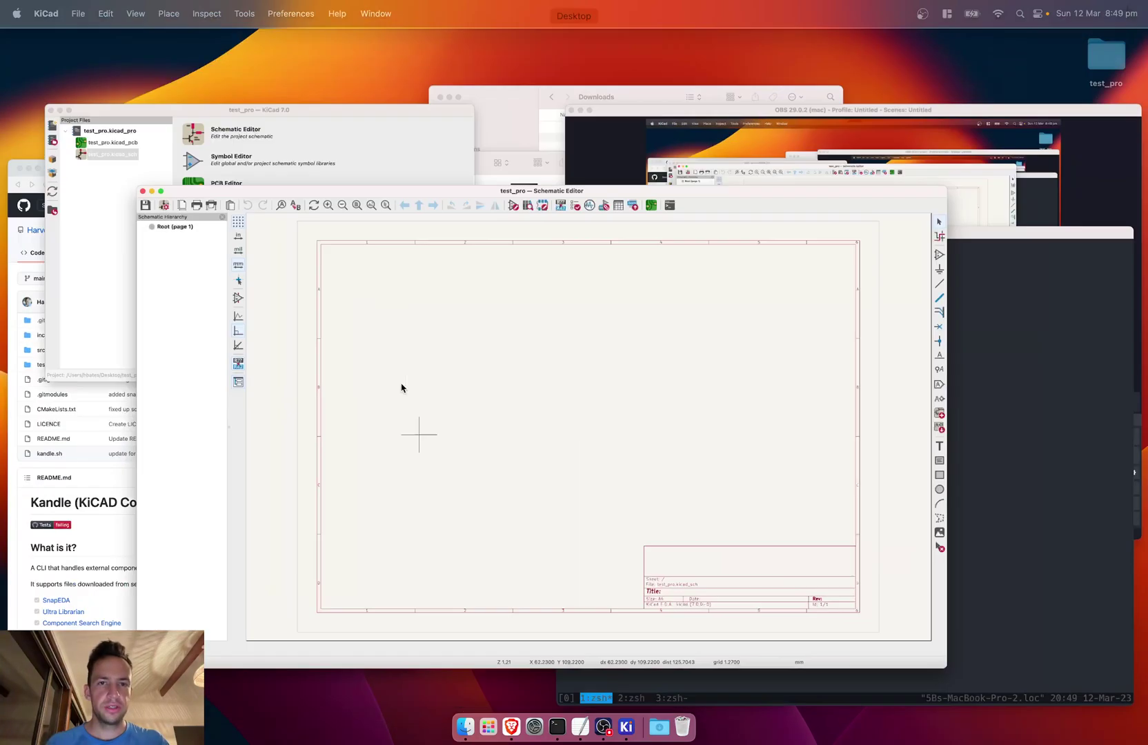
key("ctrl+Up")
- In Terminal, cd into test_pro and list its three project files
left_click(872, 522)
type("ls")
key("Return")
type("cd tes")
key("Tab")
key("Return")
type("ls")
key("Return")
type("clear")
key("Return")
type("ls")
key("Return")
- Run kandle -I to initialise the Kandle directory structure in test_pro
type("k")
key("BackSpace")
type("clear")
key("Return")
type("kandle -I")
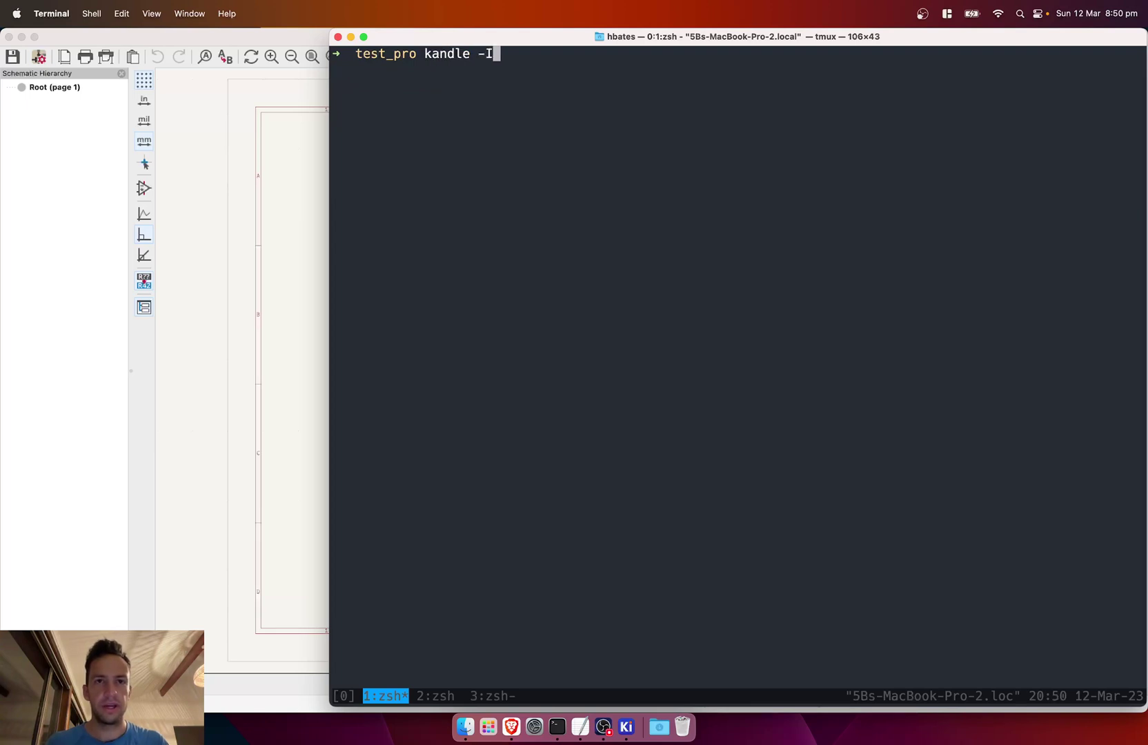
key("Return")
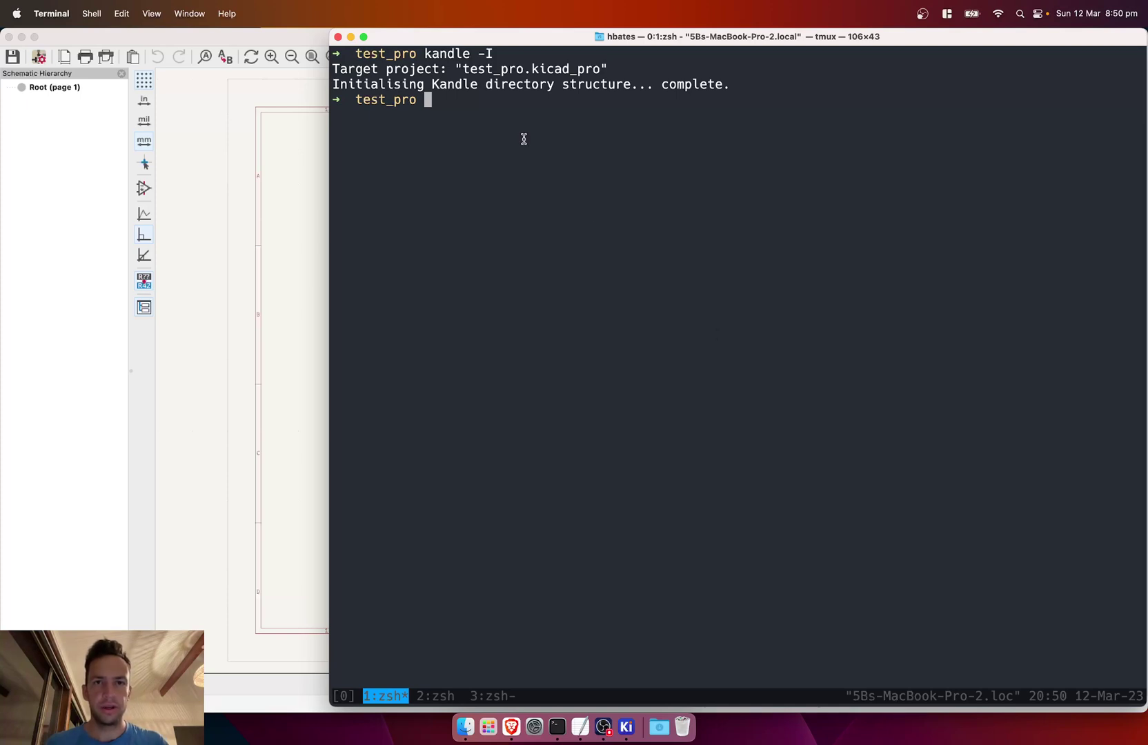
- Run tree and point out the new components, extern and footprints folders
type("tree")
key("Return")
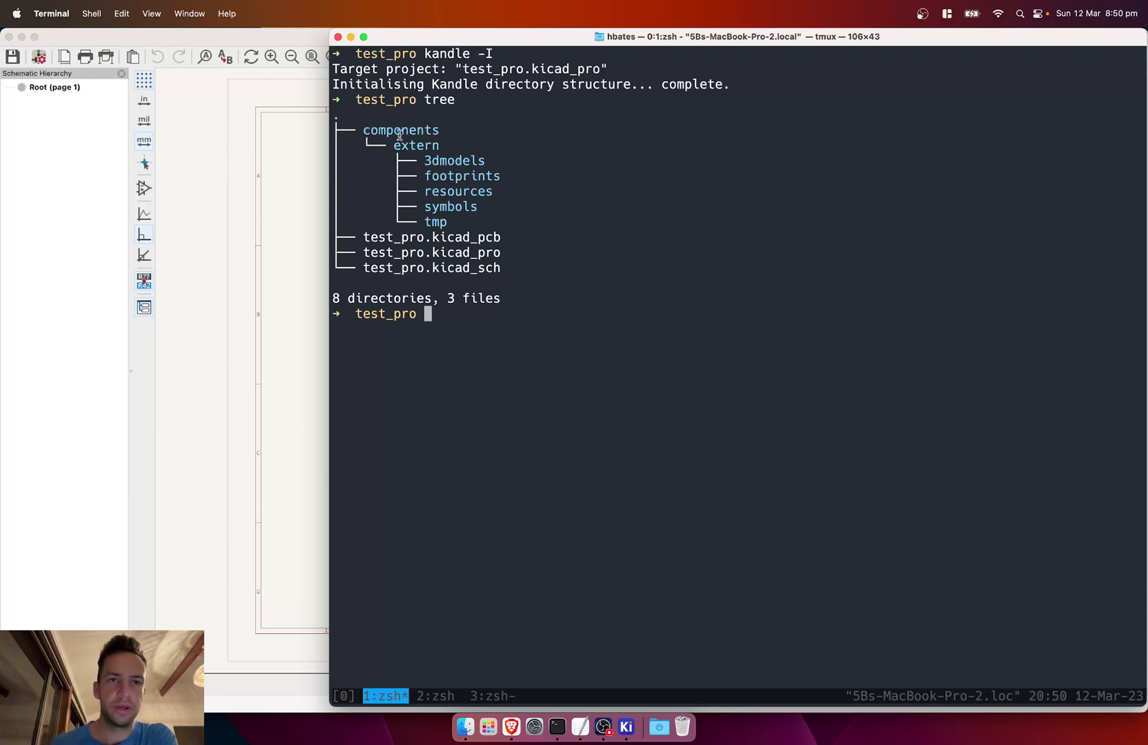
left_click_drag(364, 131, 438, 131)
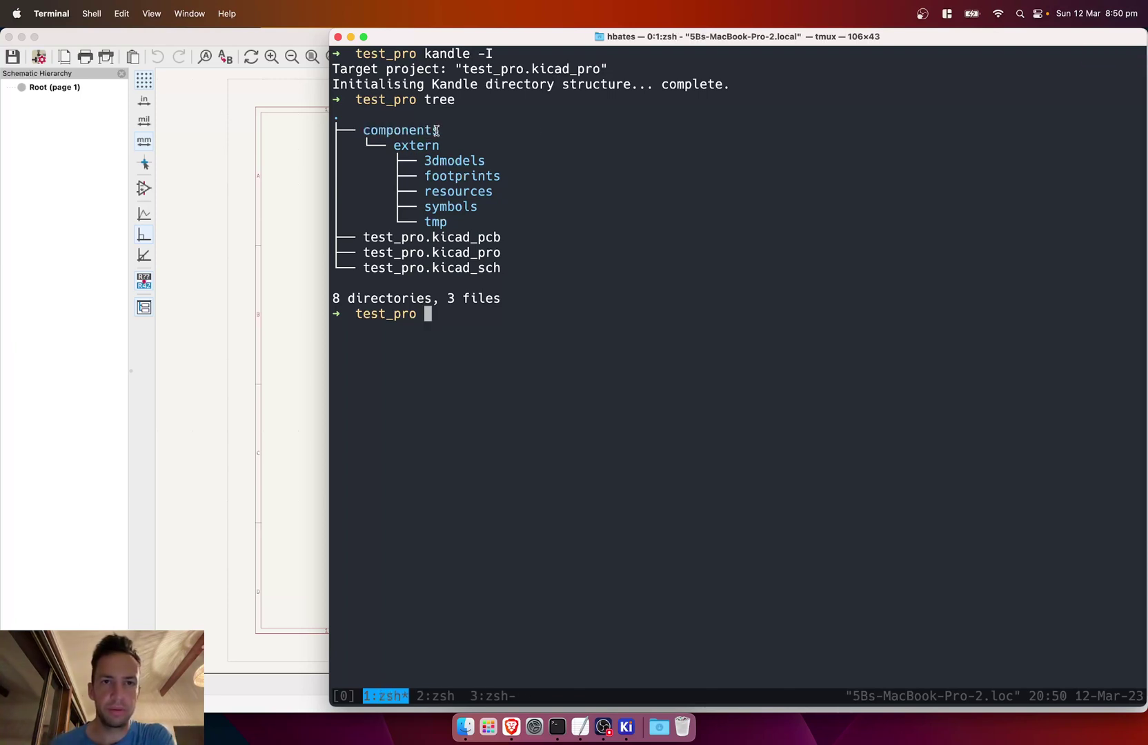
double_click(397, 146)
left_click_drag(443, 175, 449, 181)
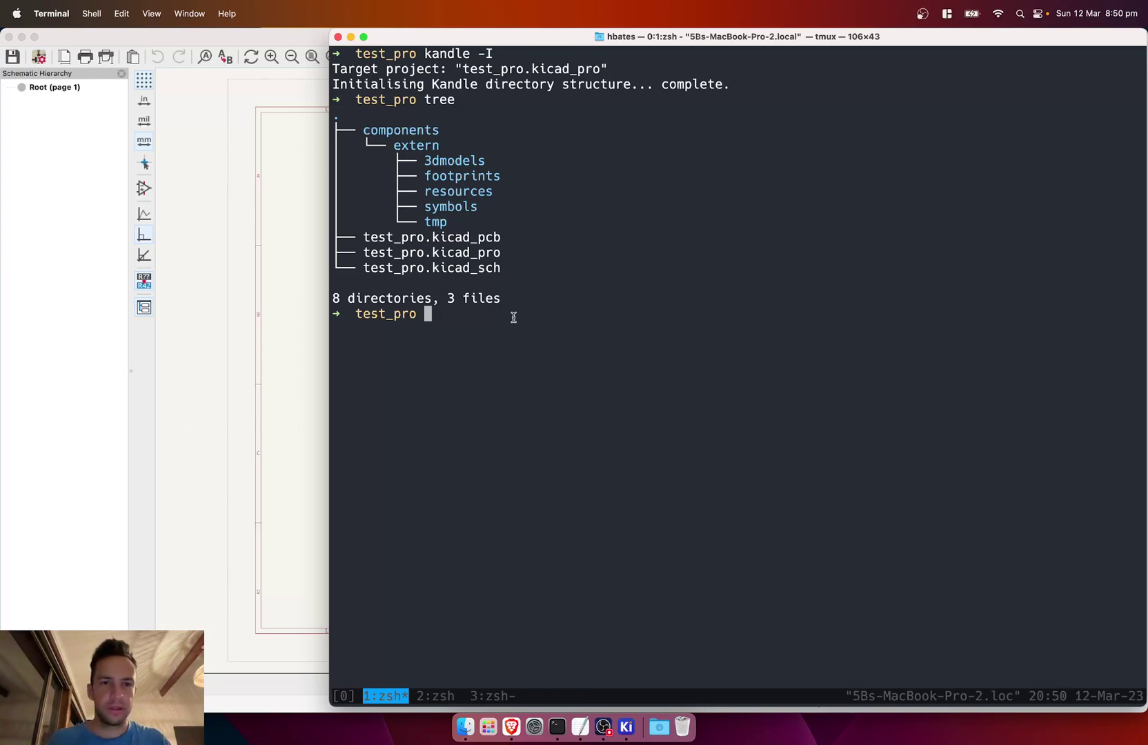
- Download the TSM120N06LCS RLG symbol and footprint from SnapEDA as KiCad V6 & Later into Downloads
left_click(511, 726)
left_click(220, 43)
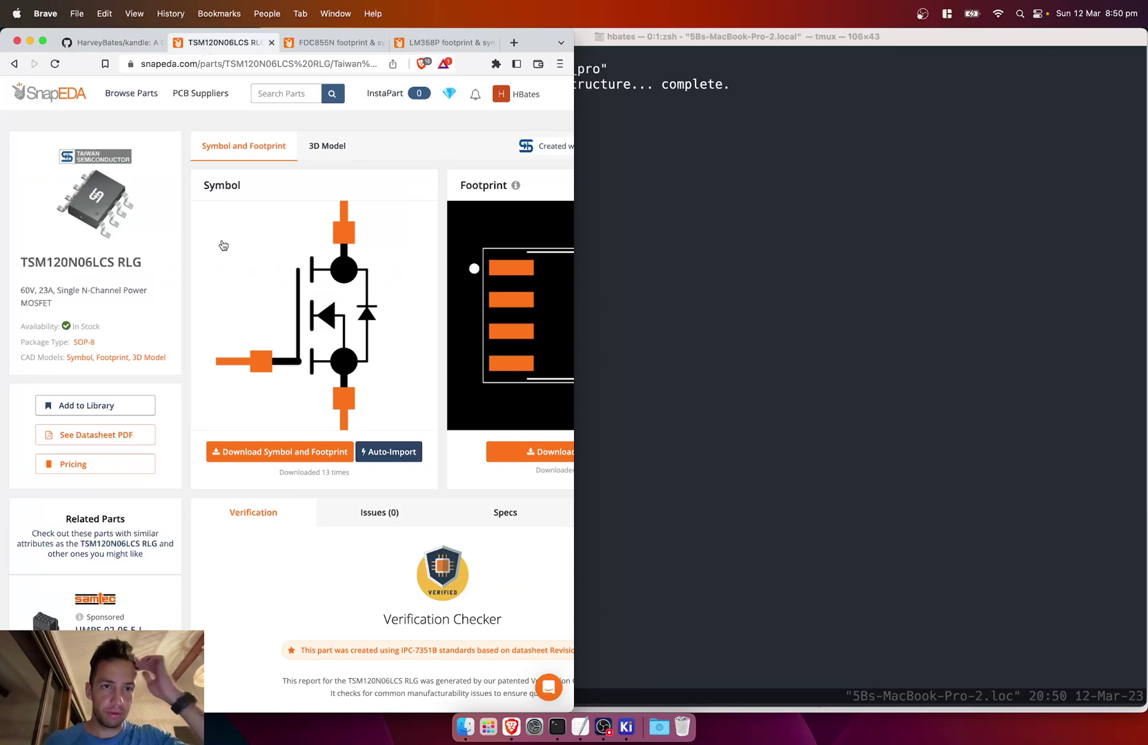
left_click(263, 450)
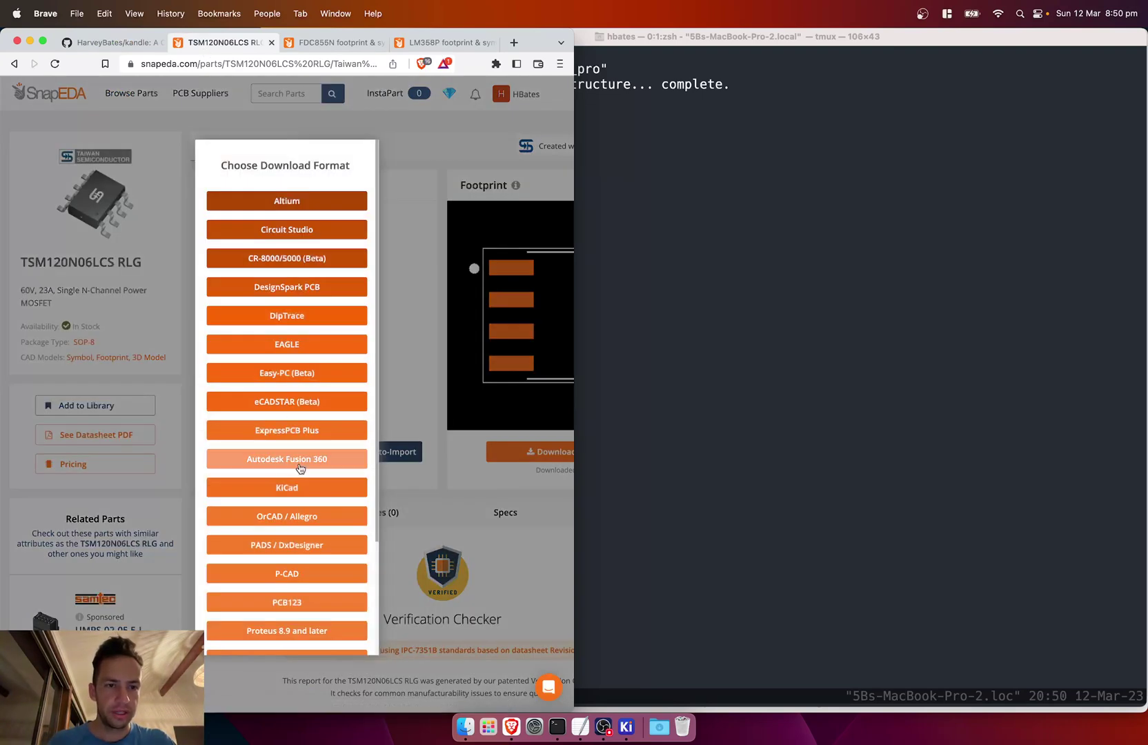
left_click(296, 487)
left_click(295, 277)
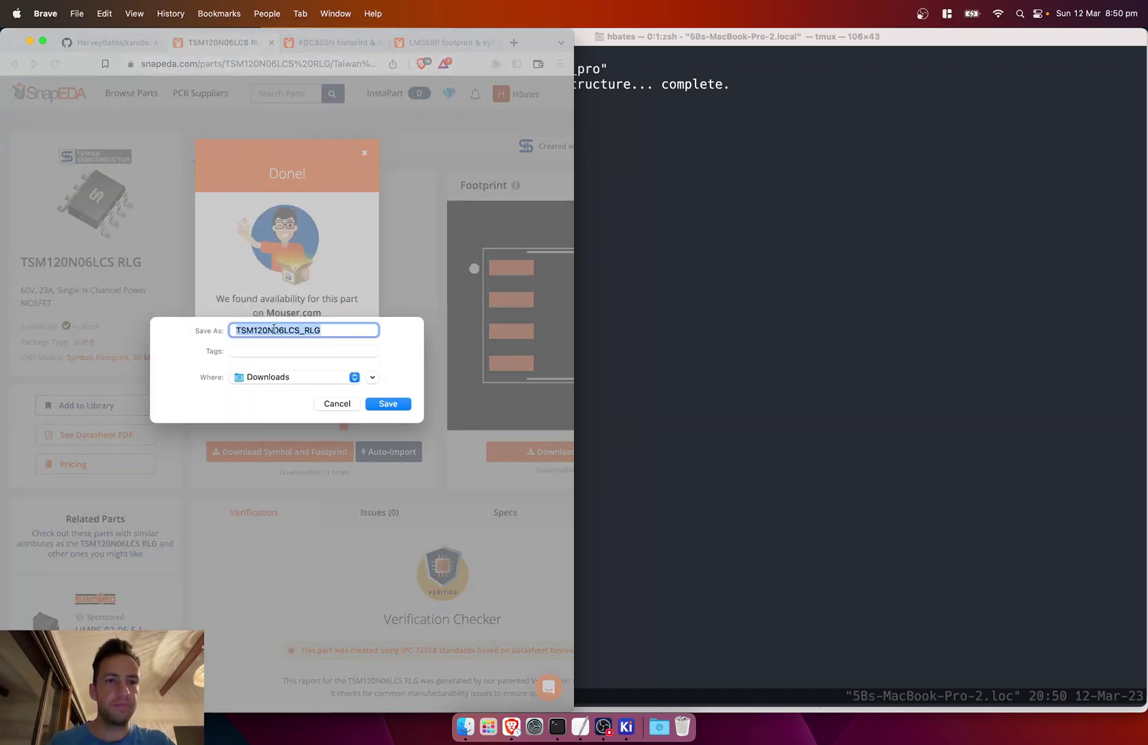
left_click(333, 330)
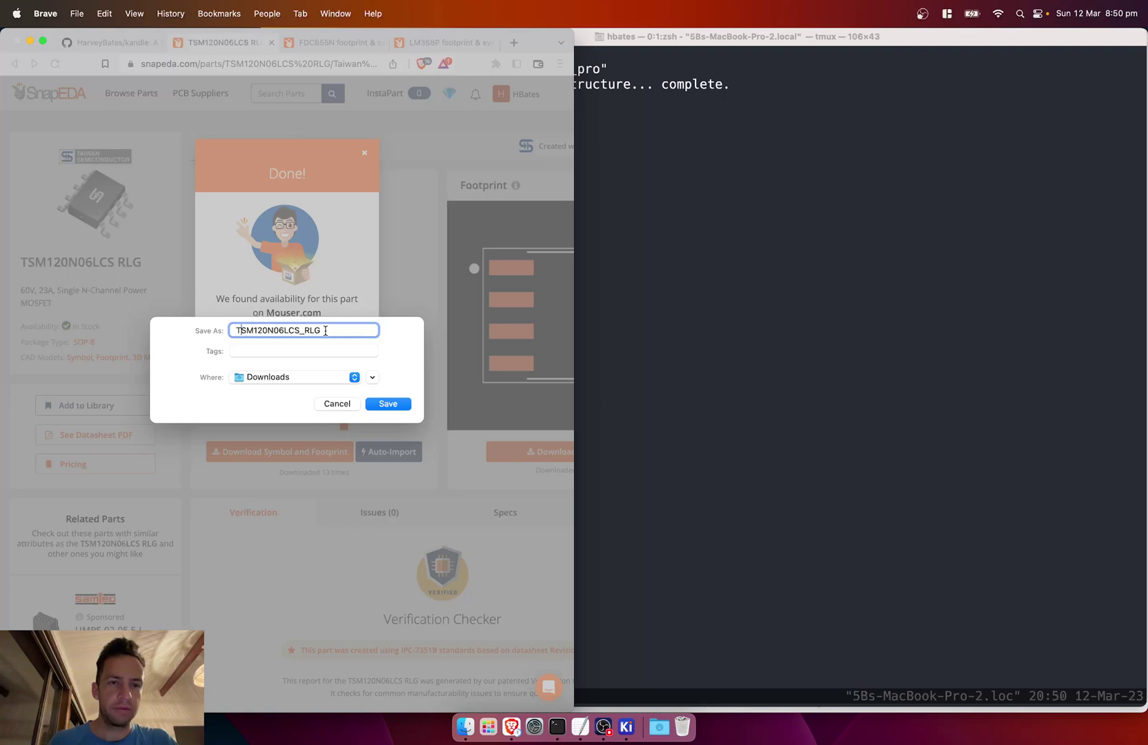
left_click(387, 404)
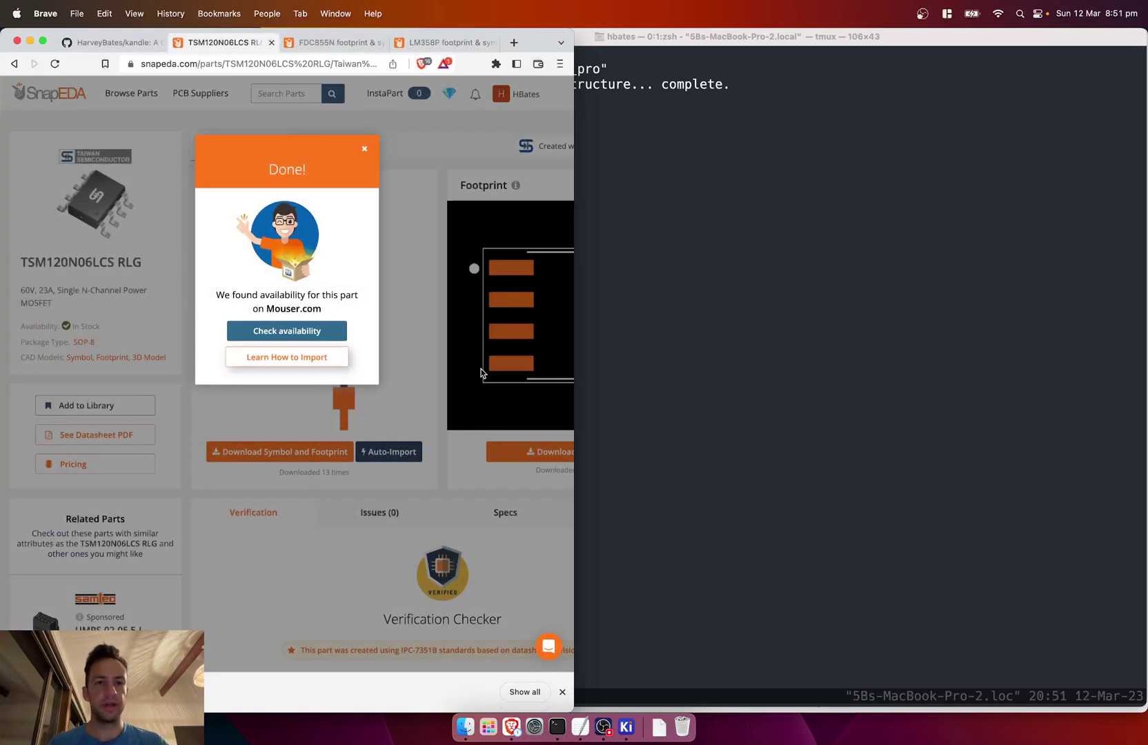
- Import ~/Downloads/TSM120N06LCS_RLG.zip with kandle into an n-channel-mosfet library, then clear the screen
left_click(648, 347)
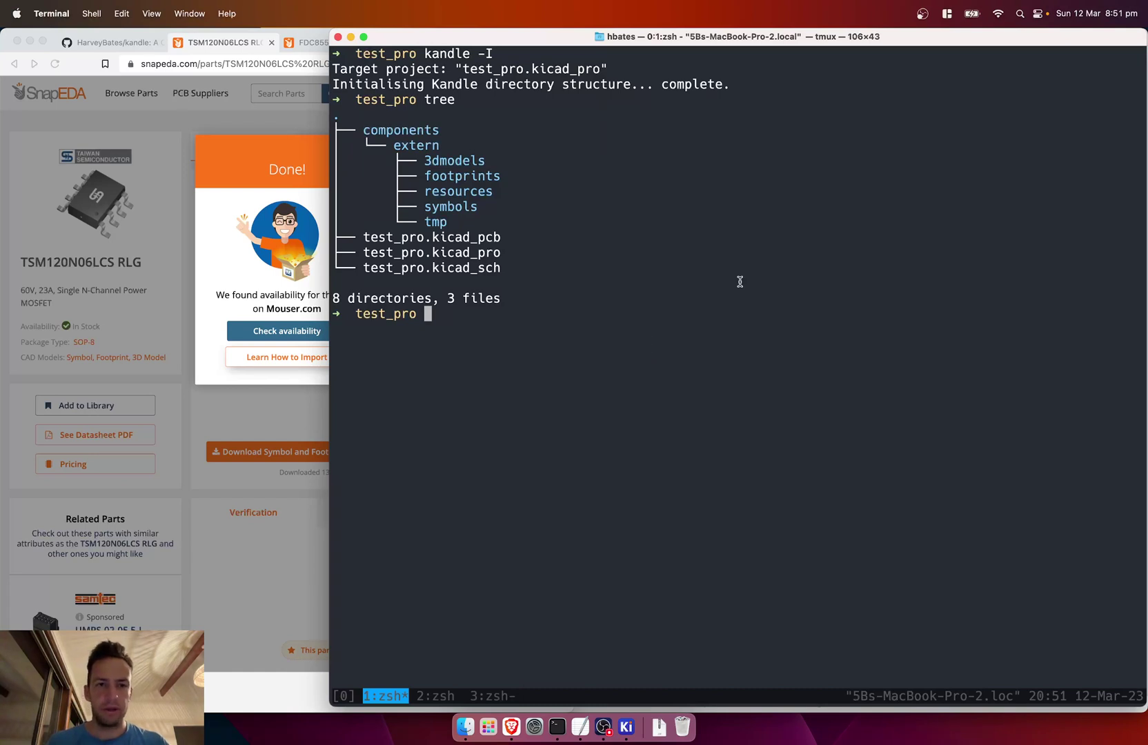
type("kandle -f ")
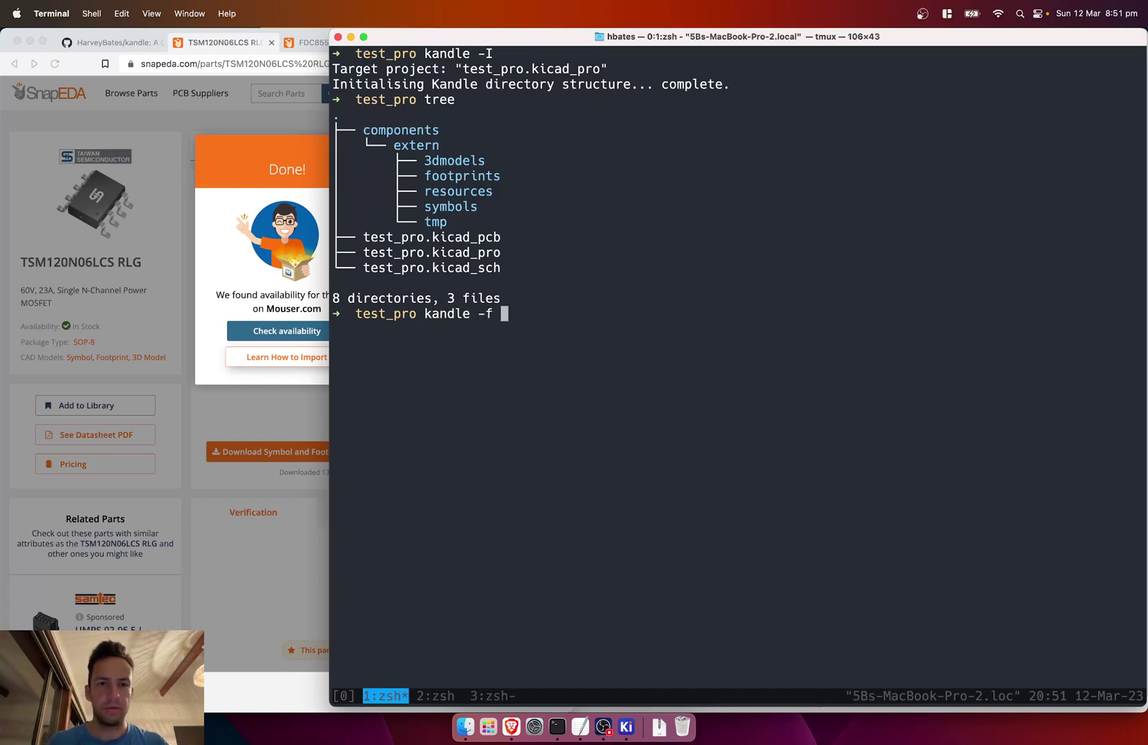
type("~/Down")
key("Tab")
type("T")
key("Tab")
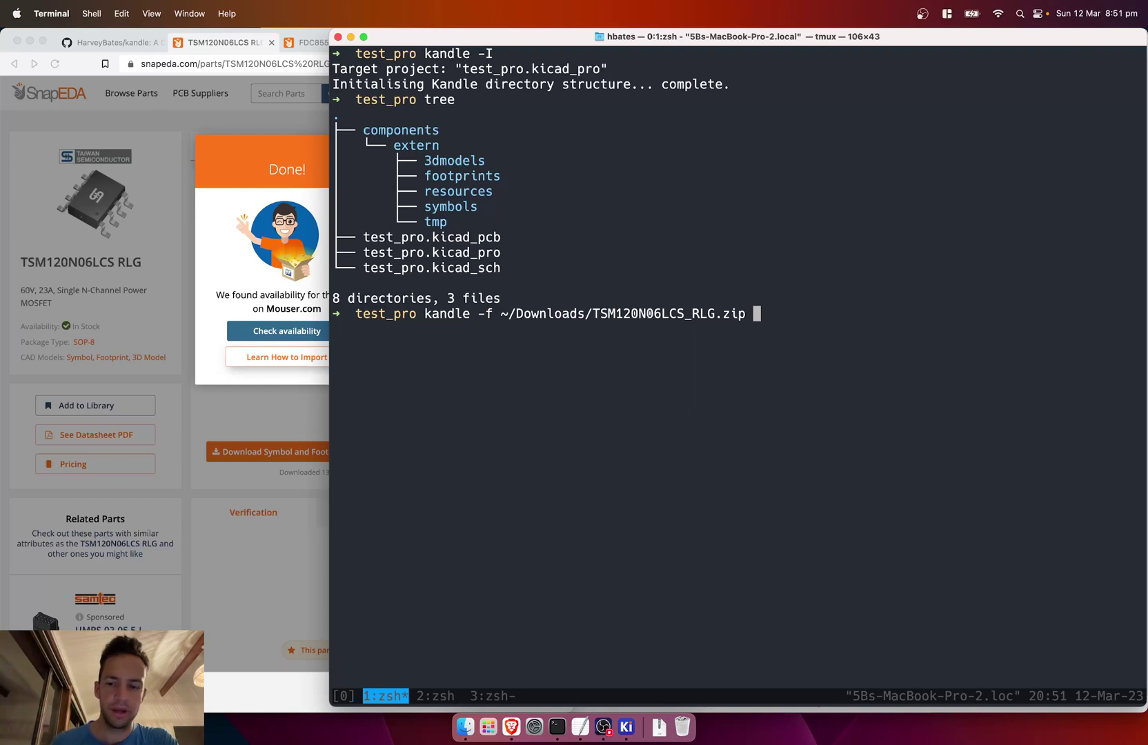
type("-l ")
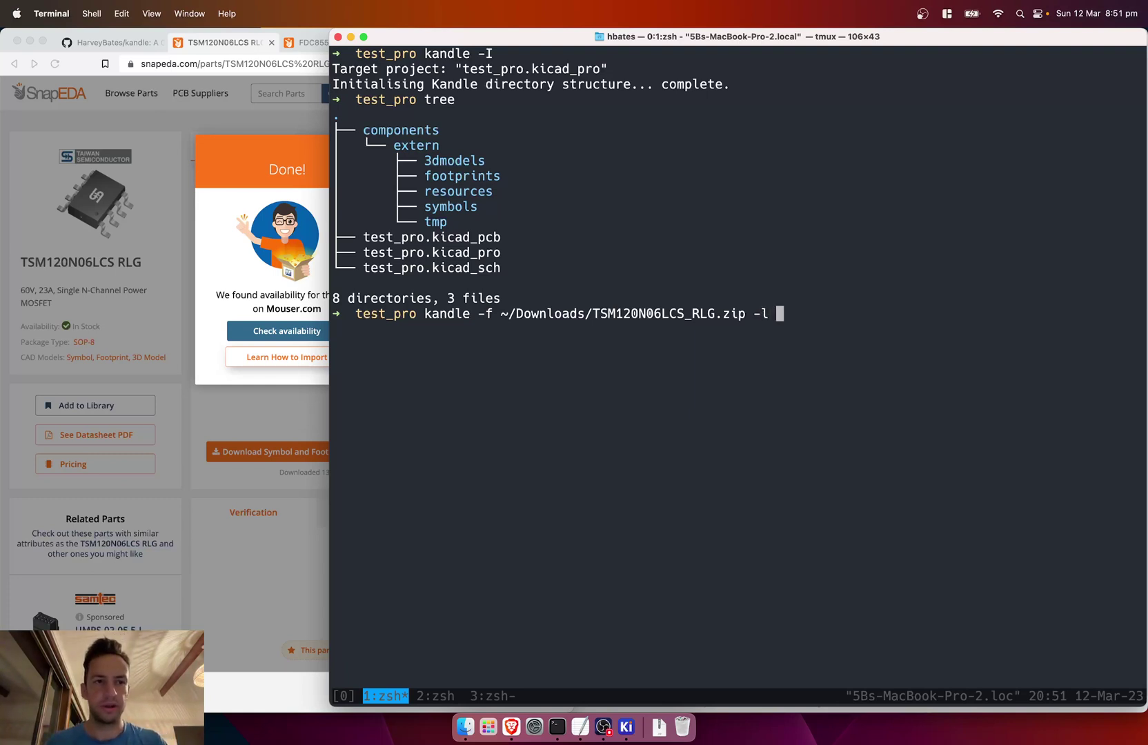
type("no")
key("BackSpace")
type("-channel-mo")
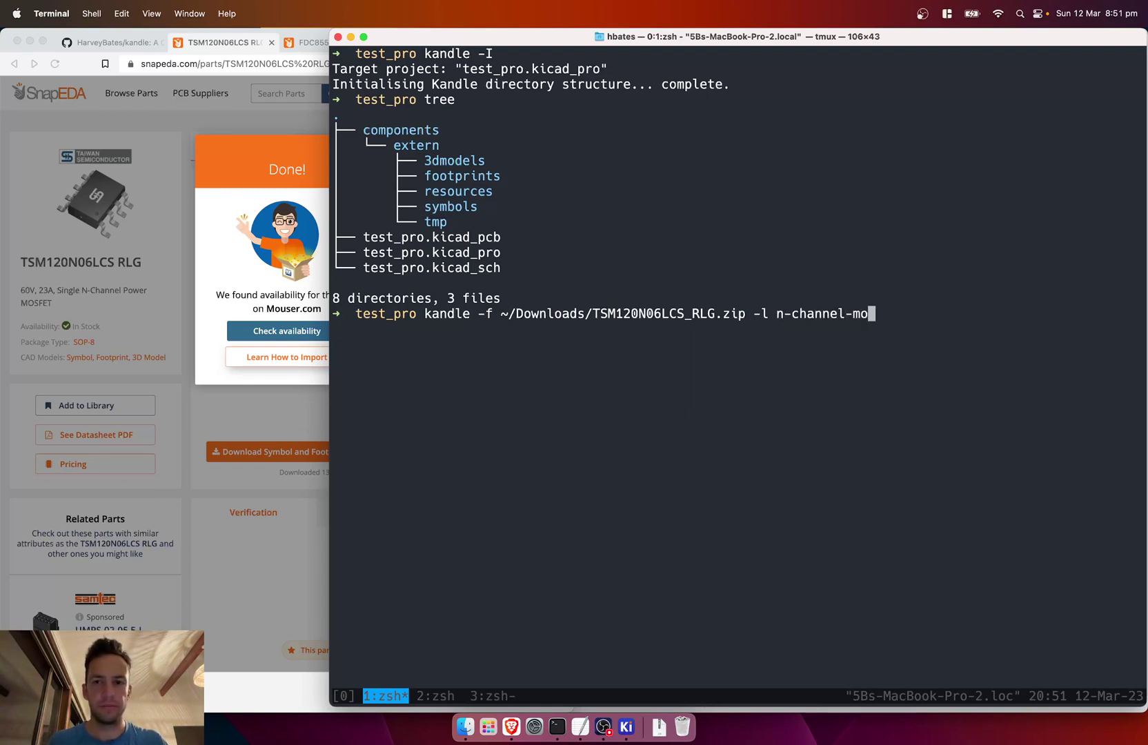
type("sfet")
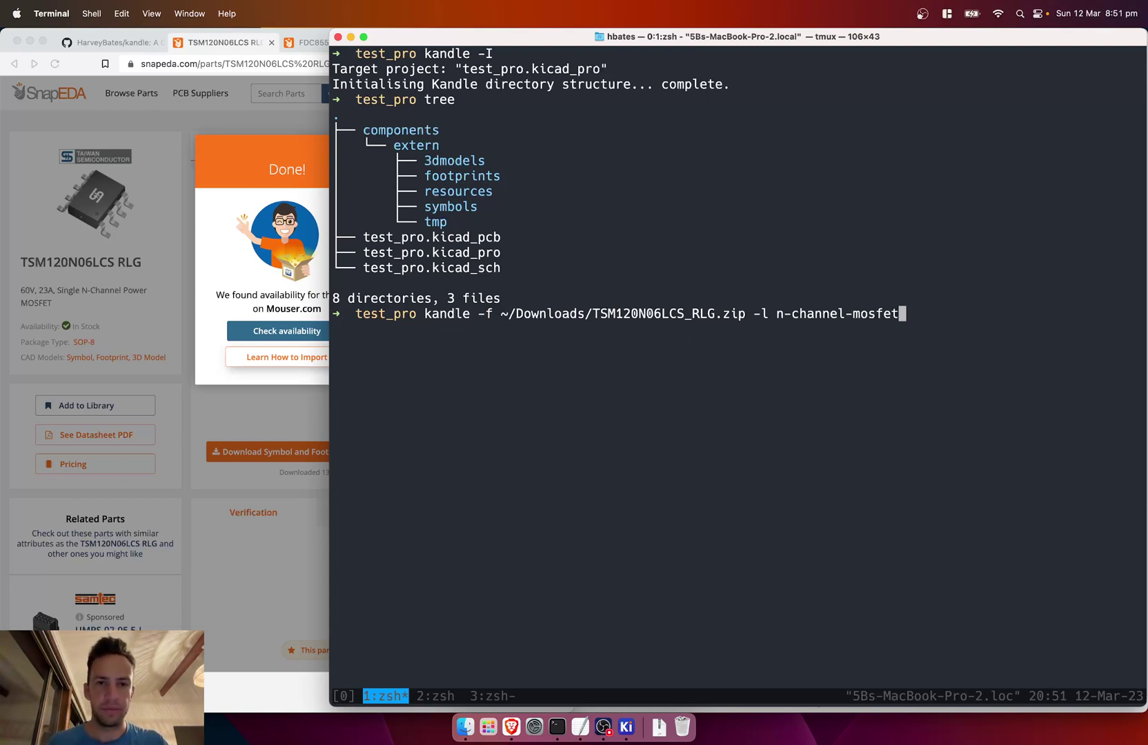
key("Return")
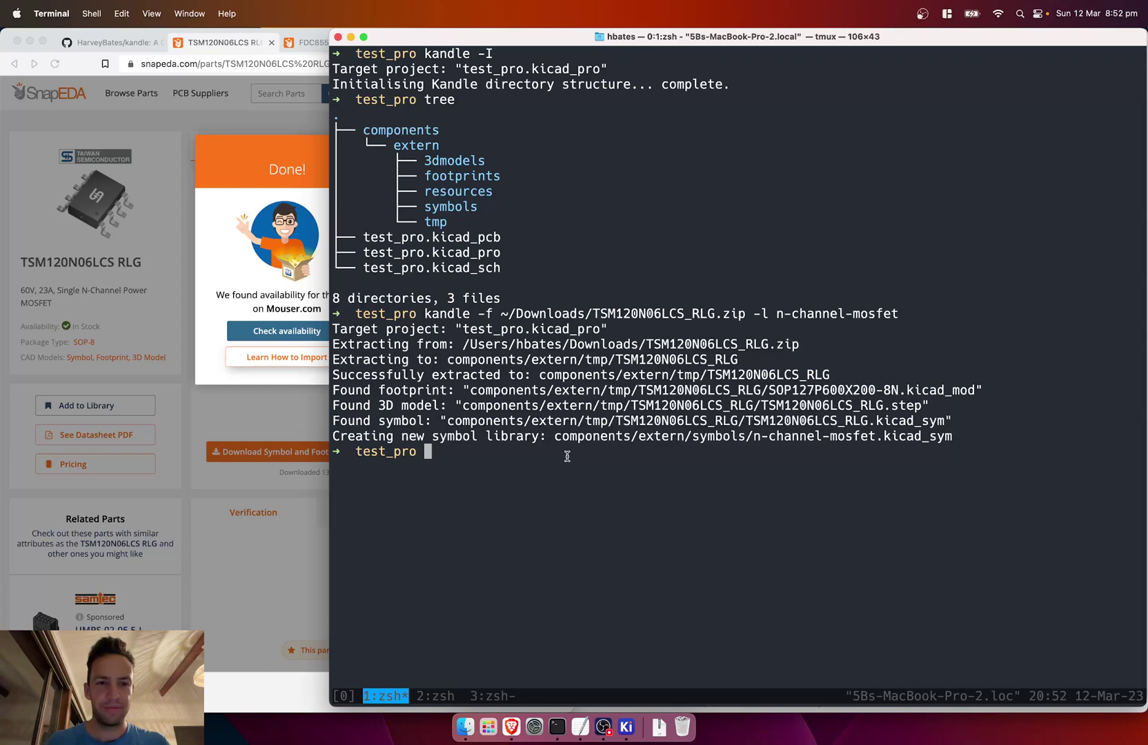
type("clear")
key("Return")
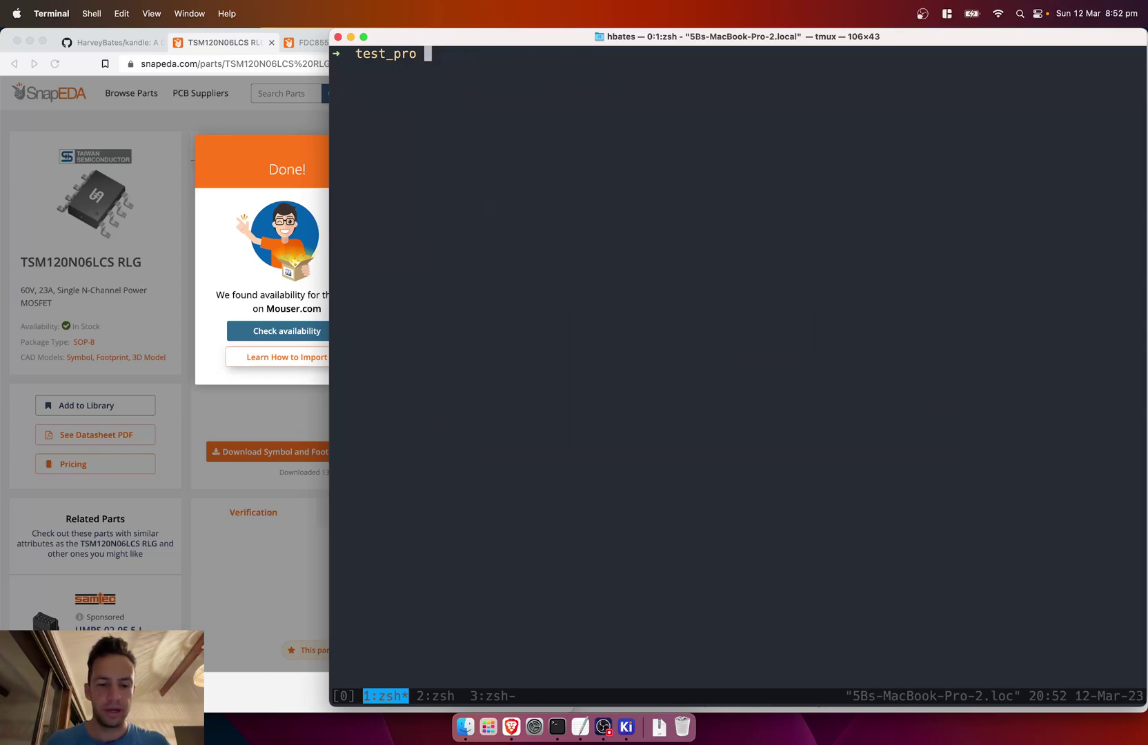
- Run tree and highlight the TSM120N06LCS_RLG.step model, footprints folder and n-channel-mosfet.kicad_sym library
type("tree")
key("Return")
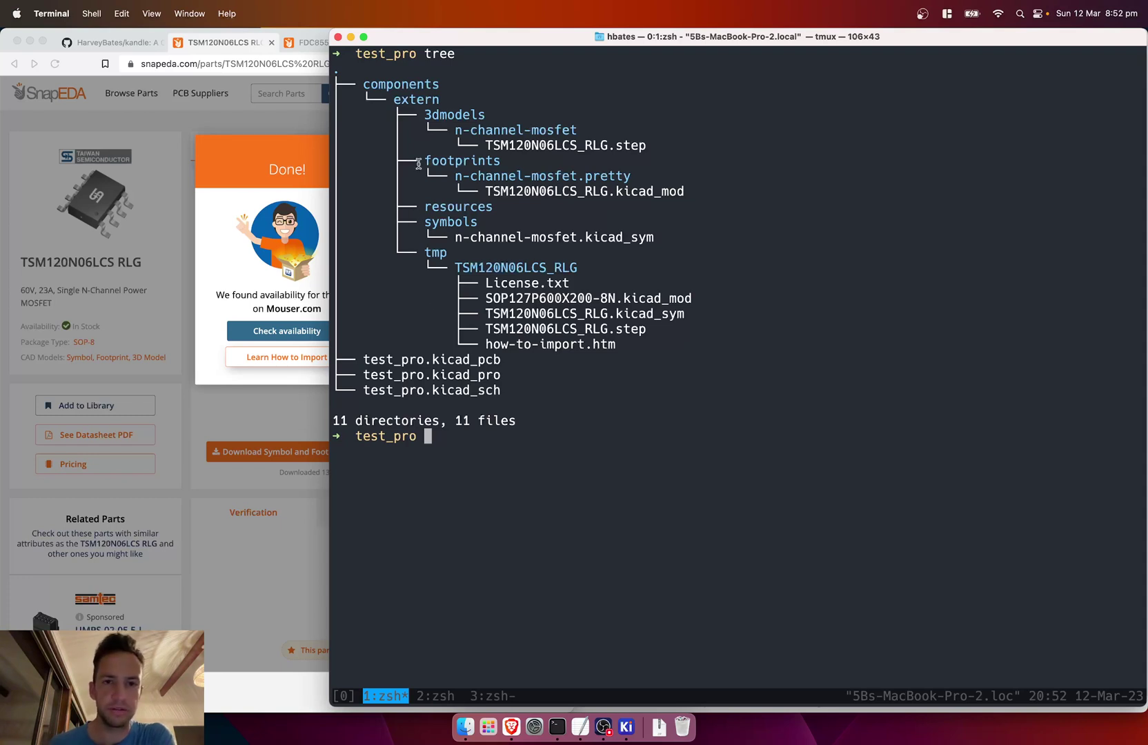
double_click(426, 115)
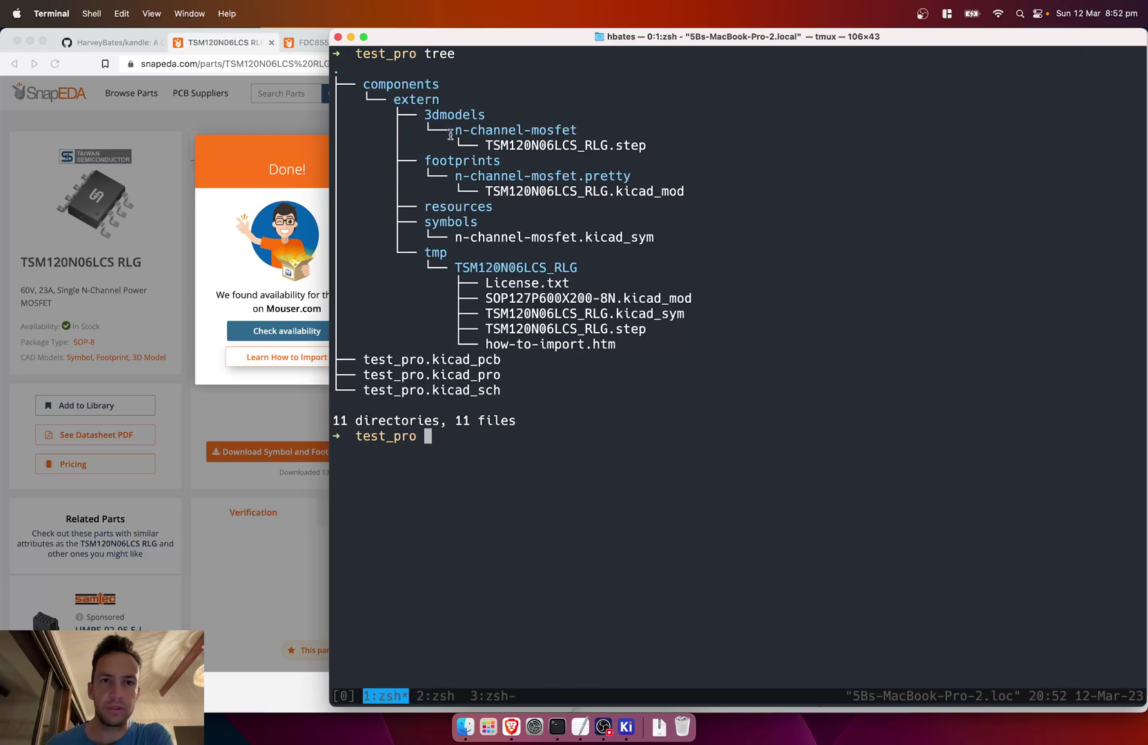
double_click(456, 131)
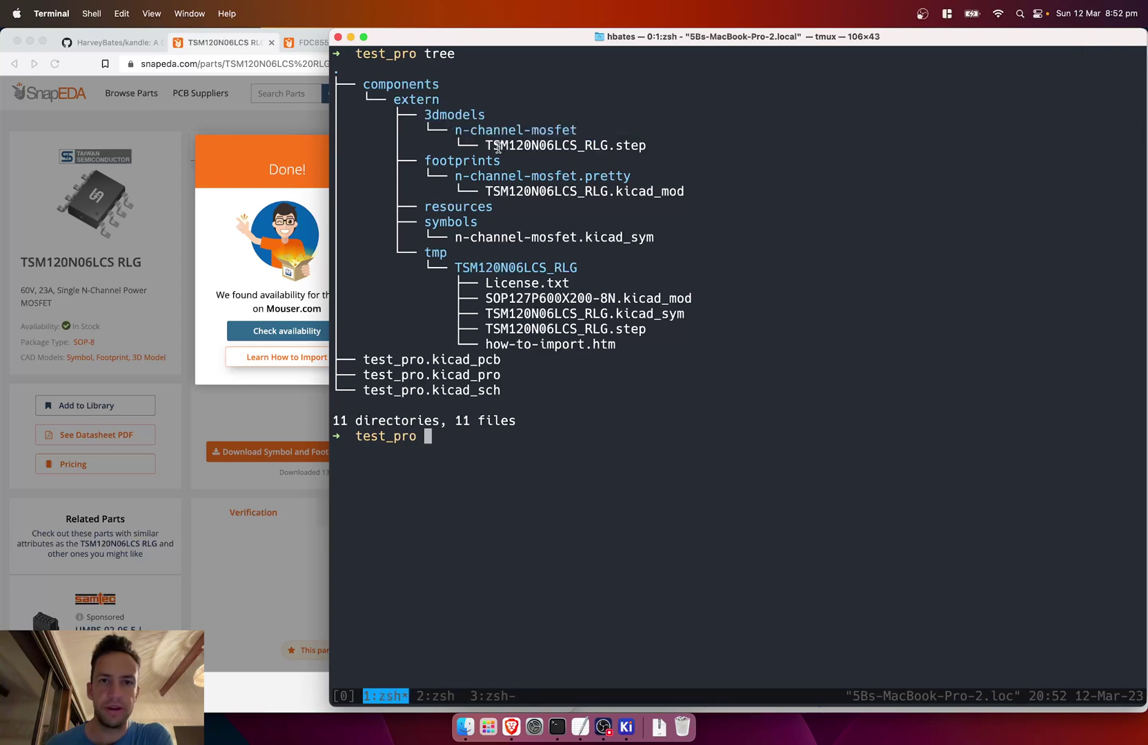
left_click_drag(486, 146, 647, 146)
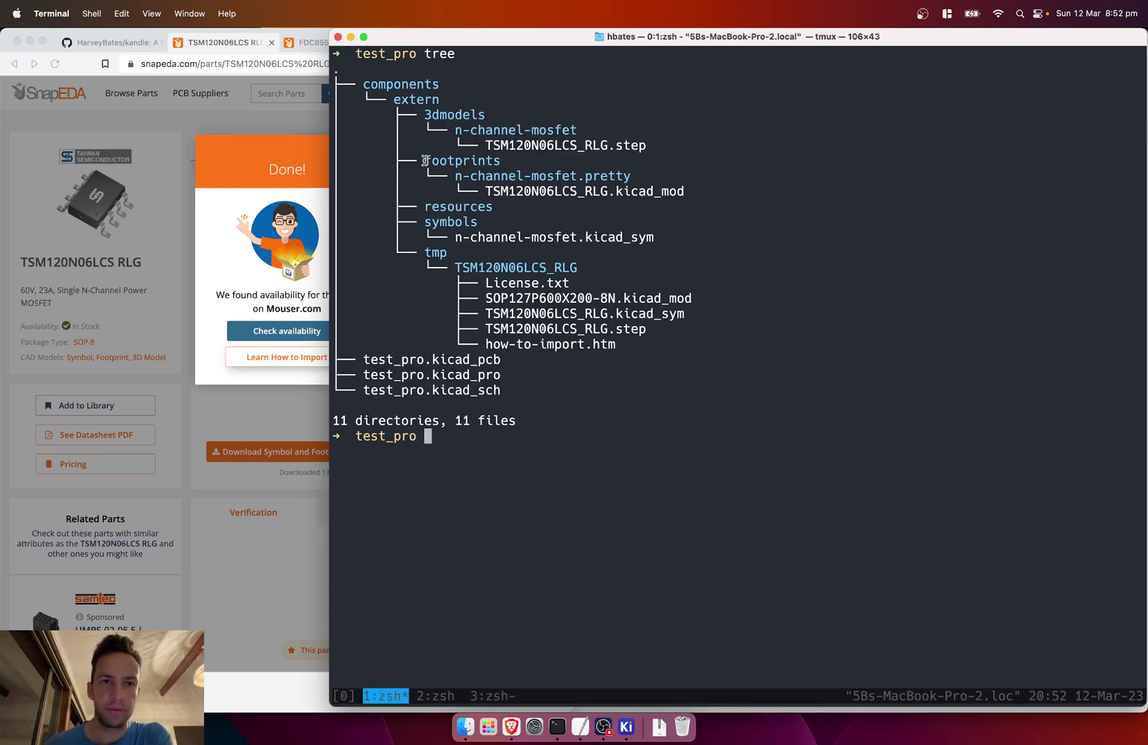
left_click_drag(424, 160, 632, 176)
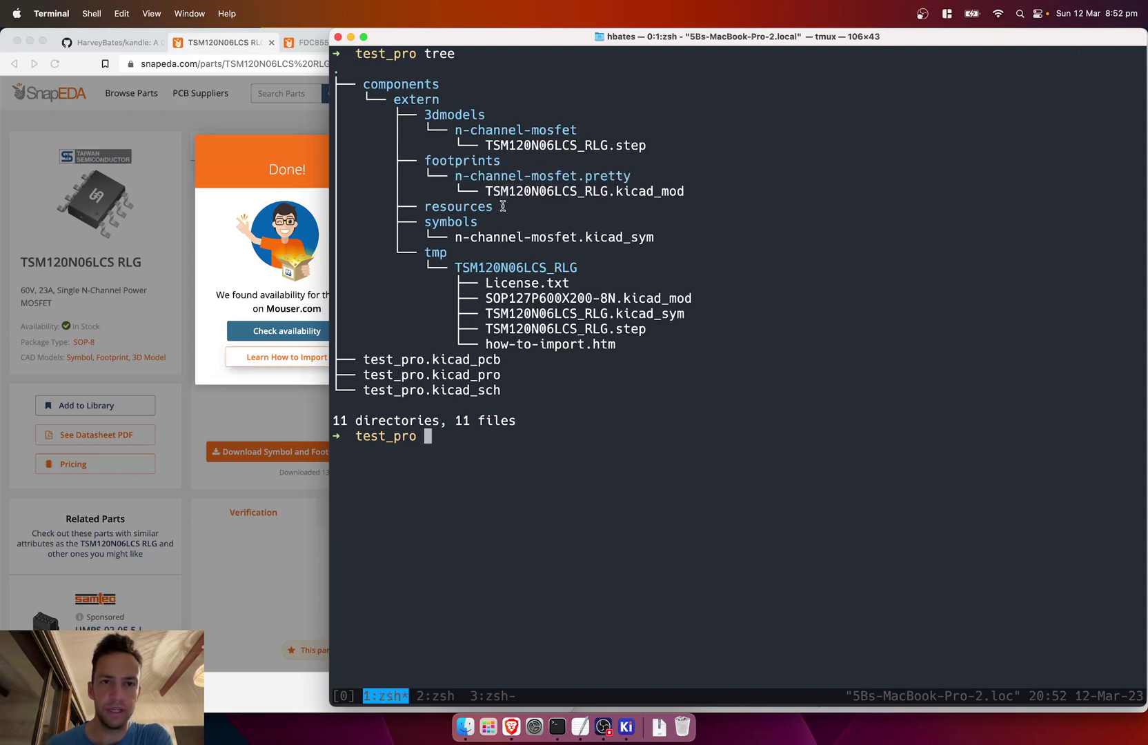
double_click(431, 222)
left_click_drag(449, 237, 654, 238)
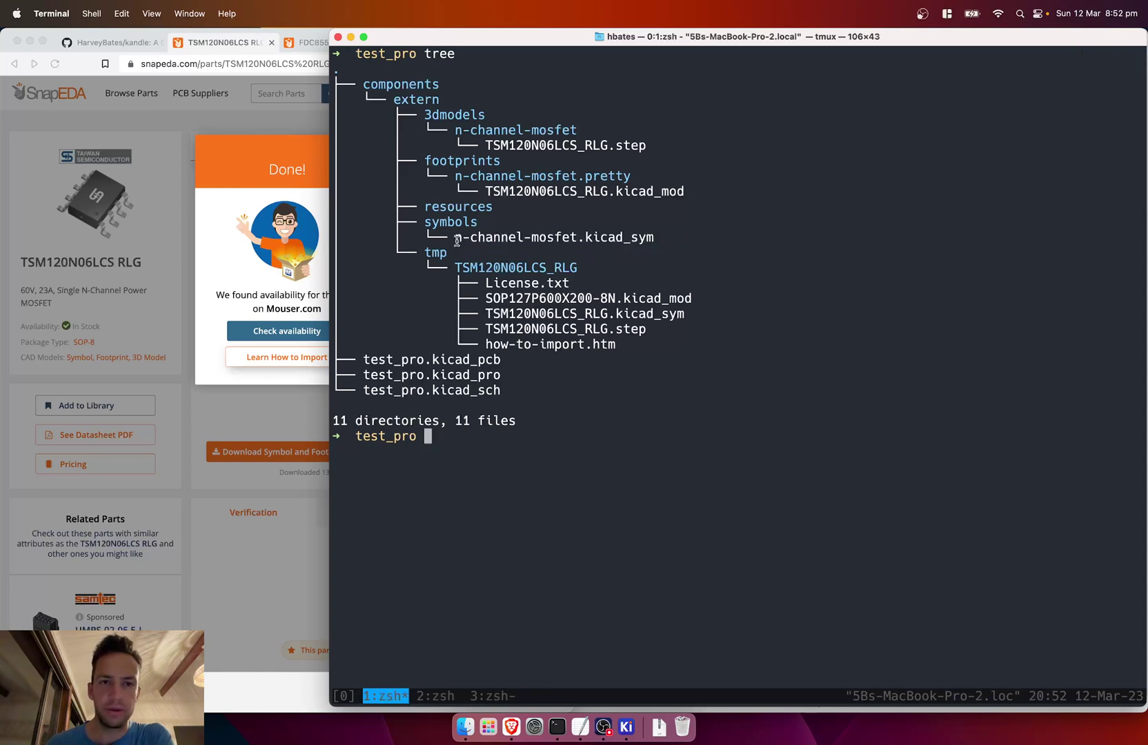
left_click_drag(457, 240, 574, 237)
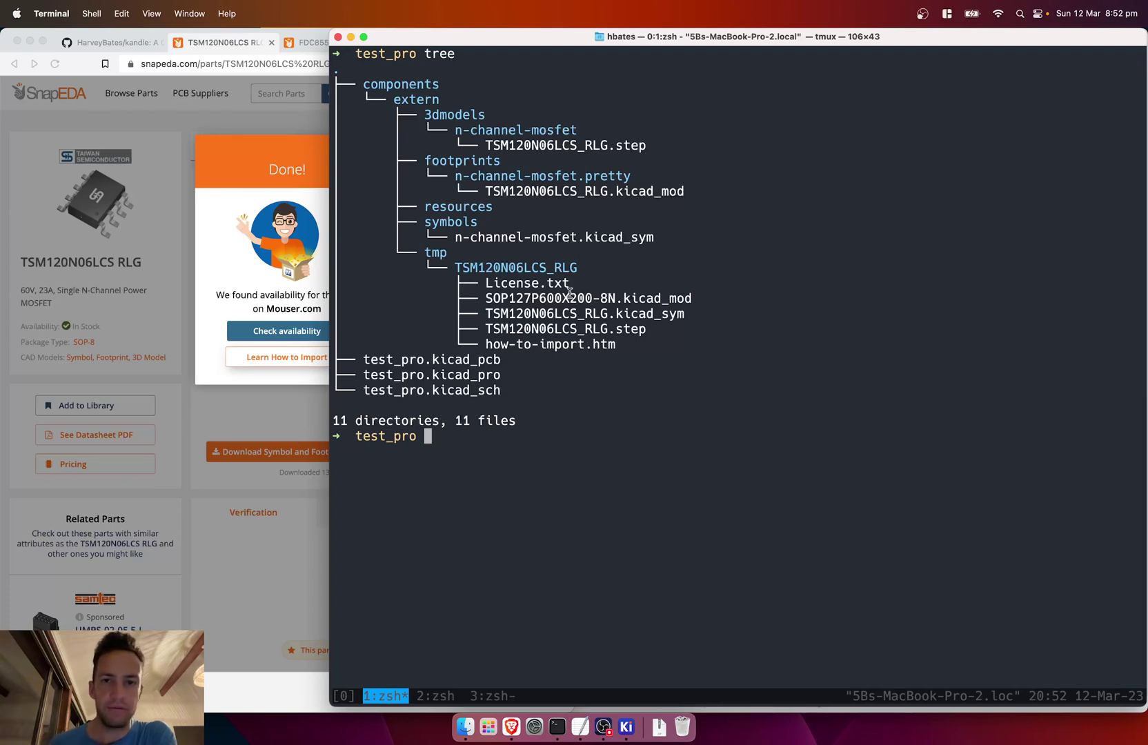
left_click_drag(485, 313, 608, 313)
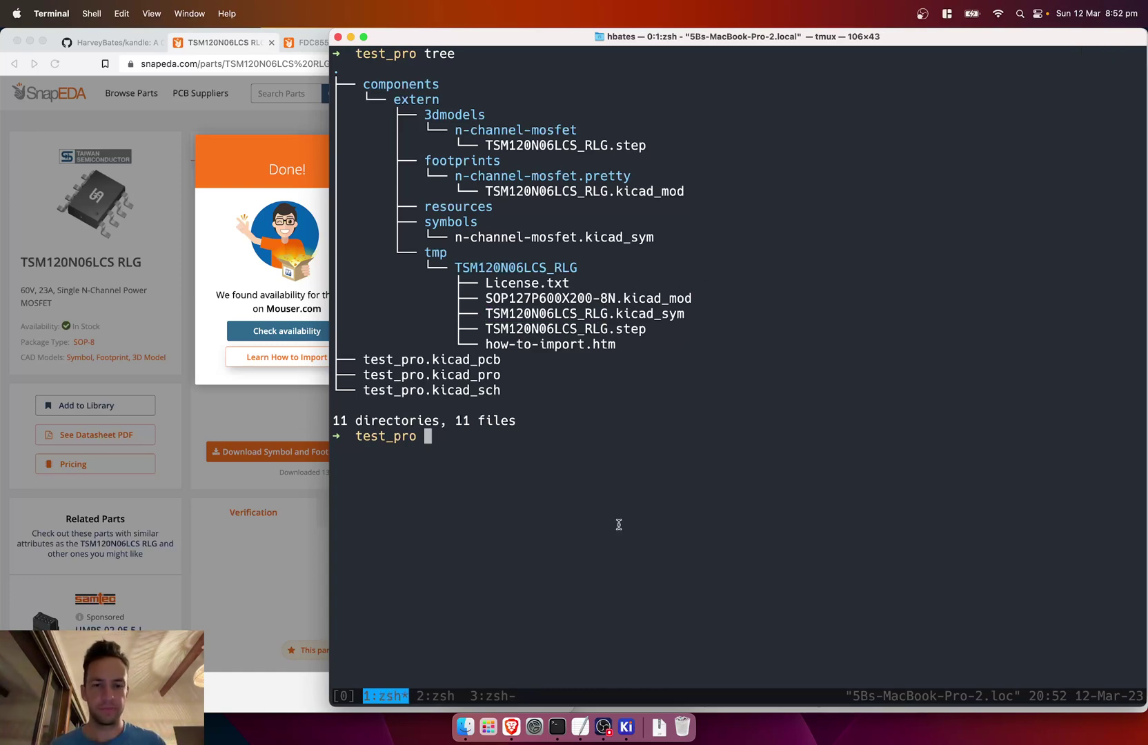
- Register components/extern/symbols/n-channel-mosfet.kicad_sym as a project-specific symbol library
left_click(626, 728)
left_click(290, 14)
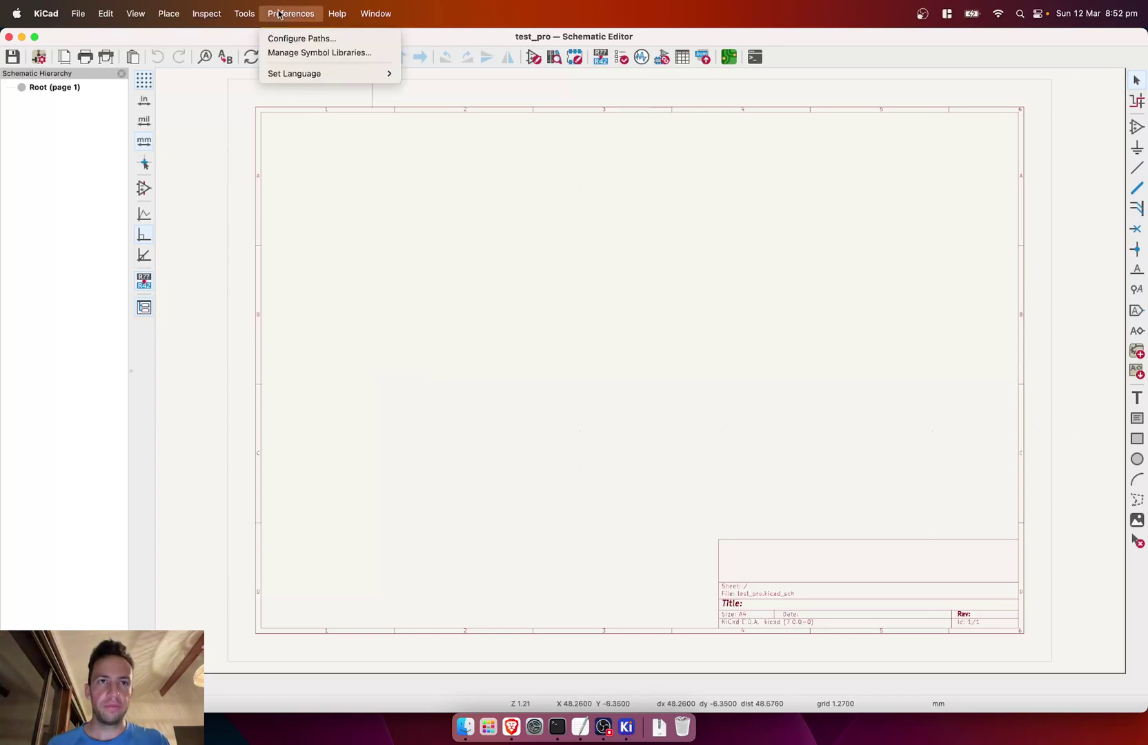
left_click(299, 52)
left_click(581, 179)
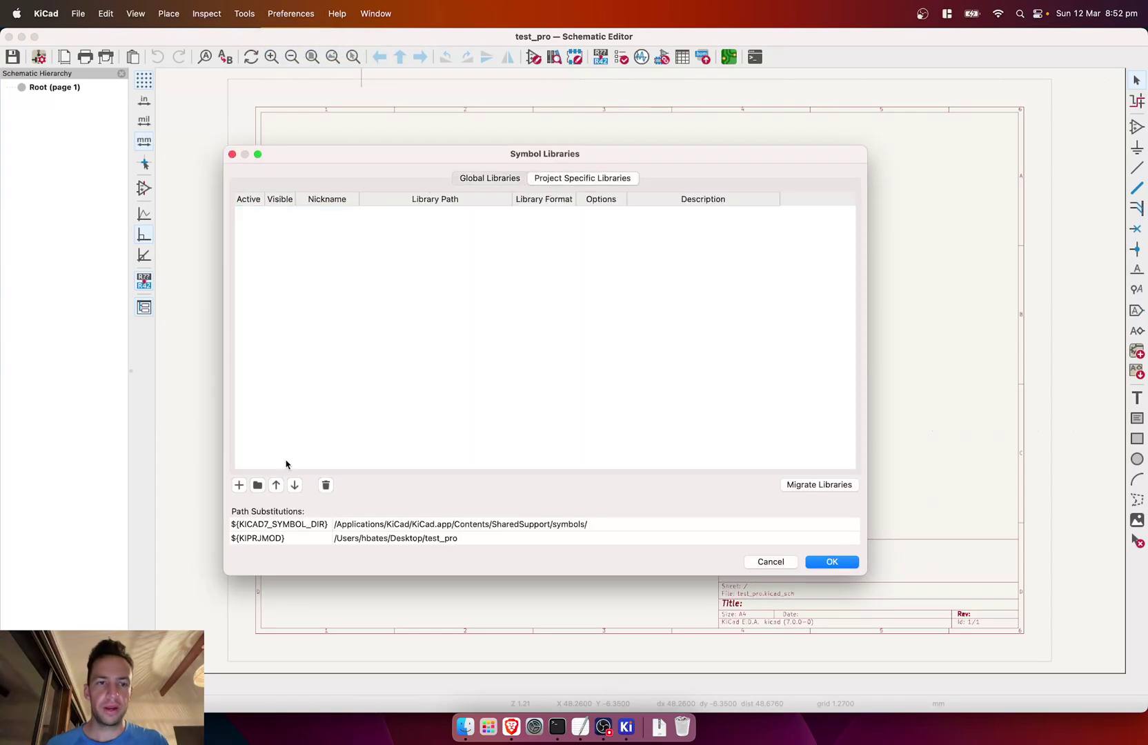
left_click(257, 485)
left_click(652, 257)
left_click(678, 255)
left_click(681, 297)
left_click(662, 253)
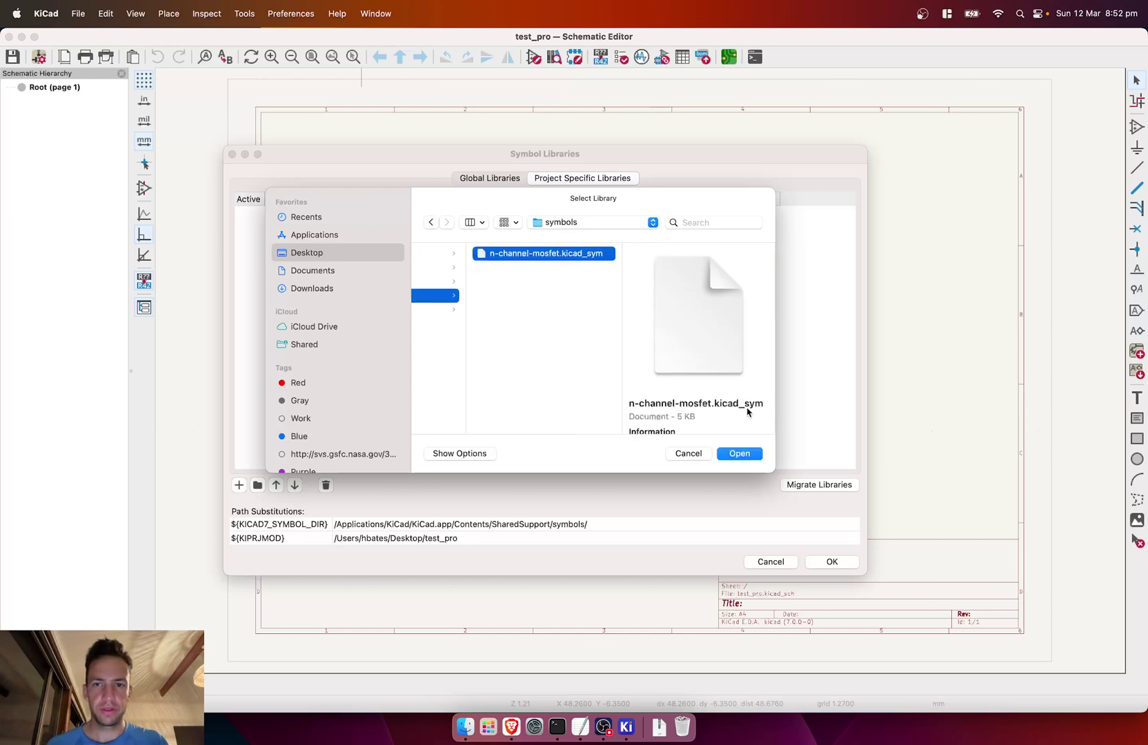
left_click(748, 456)
left_click(822, 570)
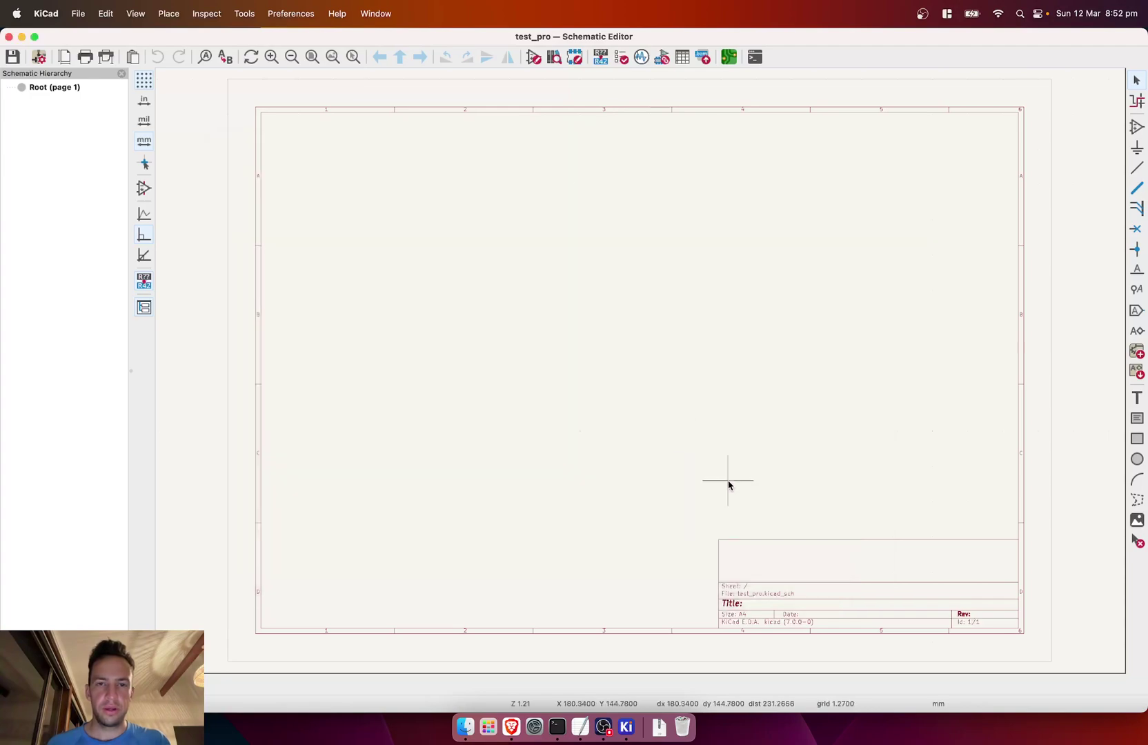
- Open the test_pro.kicad_pcb board in the PCB Editor
key("ctrl+Up")
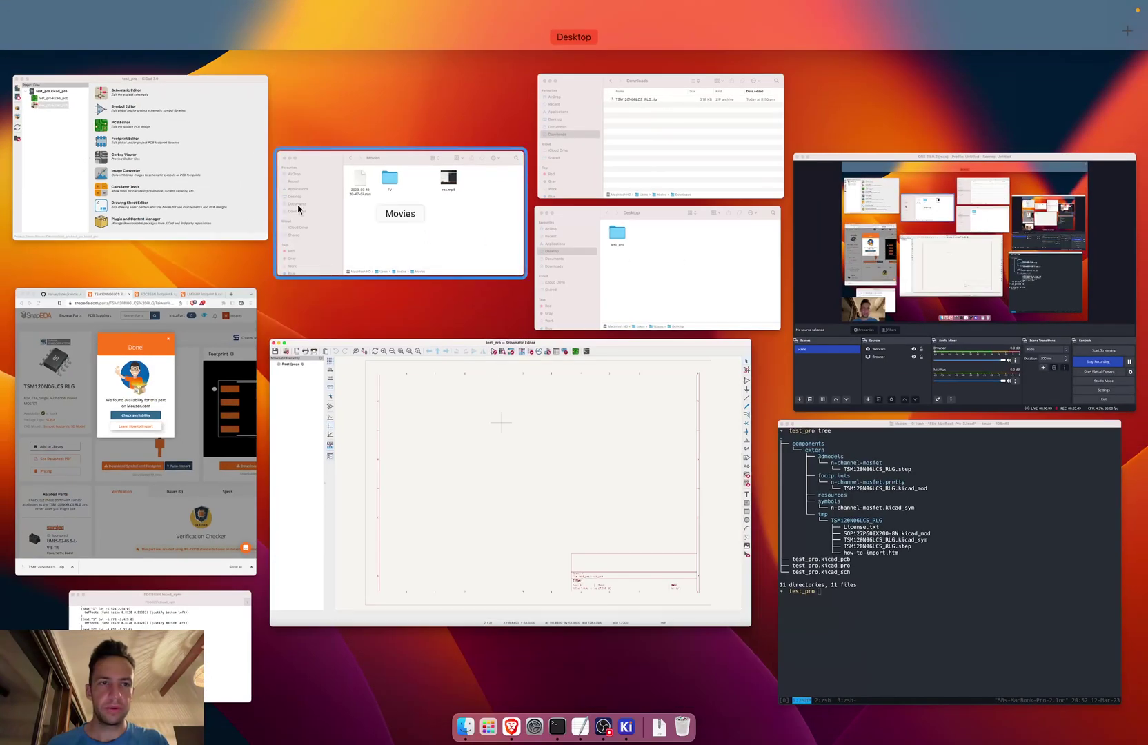
left_click(228, 187)
left_click(165, 190)
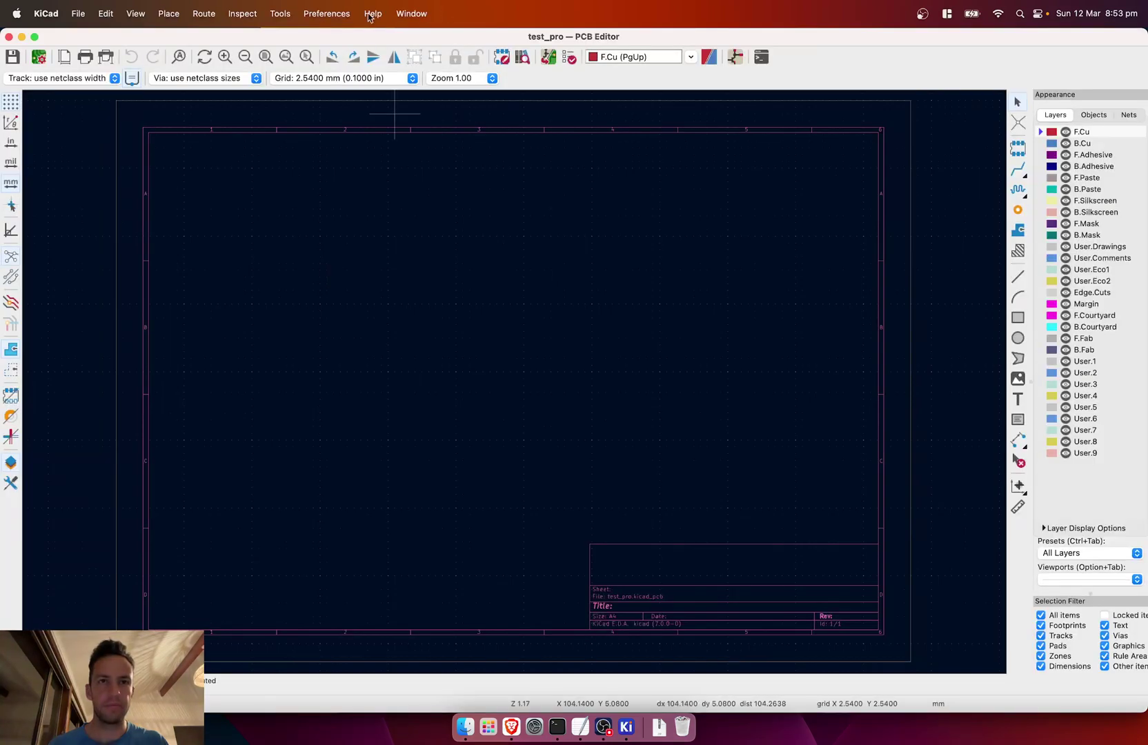
- Add components/extern/footprints/n-channel-mosfet.pretty as a project-specific footprint library
left_click(335, 15)
left_click(358, 52)
left_click(564, 178)
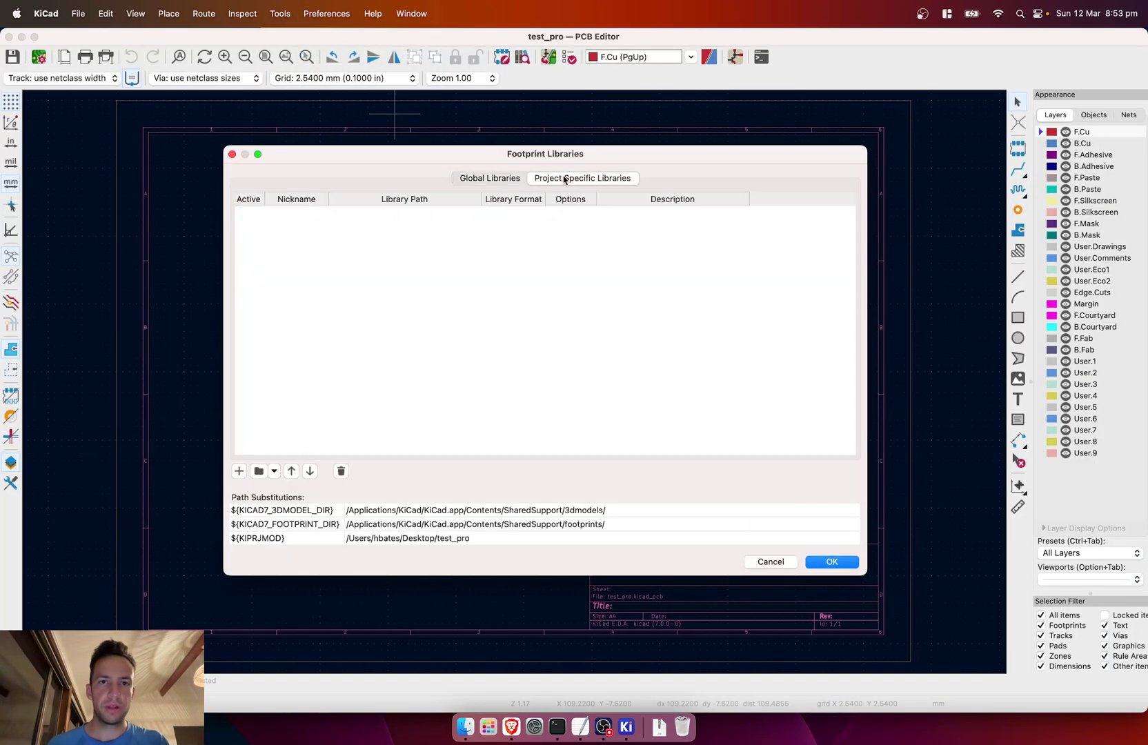
left_click(260, 471)
left_click(638, 257)
left_click(677, 254)
left_click(676, 268)
left_click(673, 255)
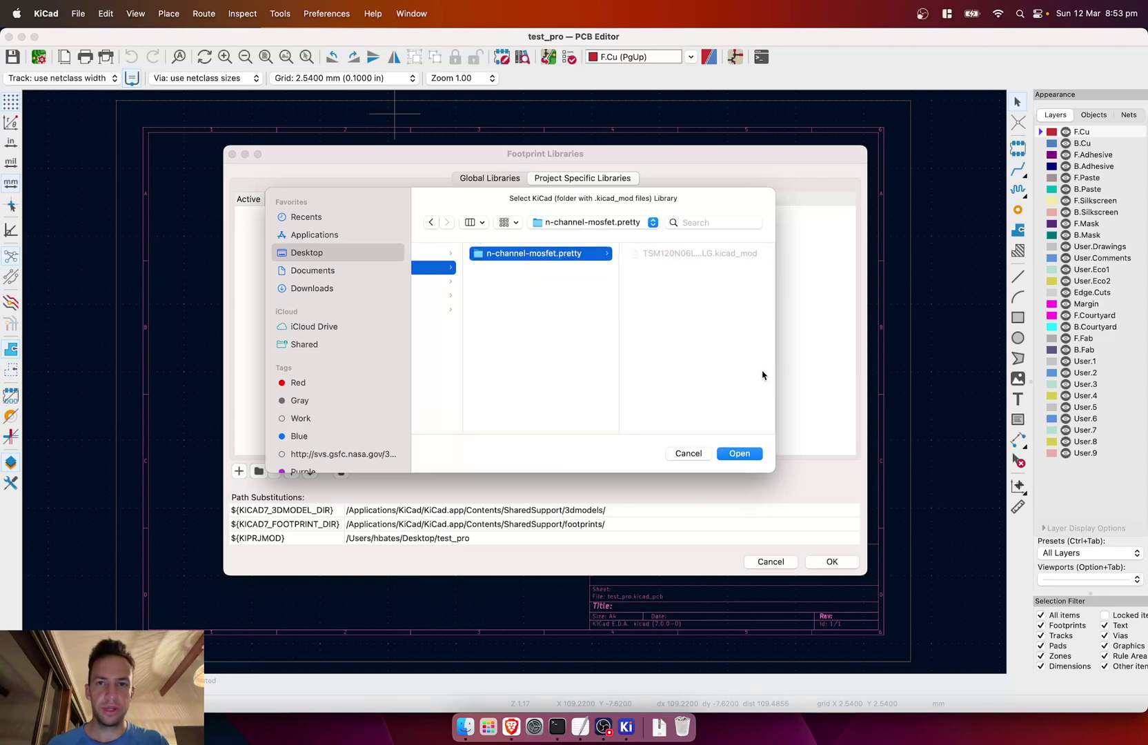
left_click(740, 453)
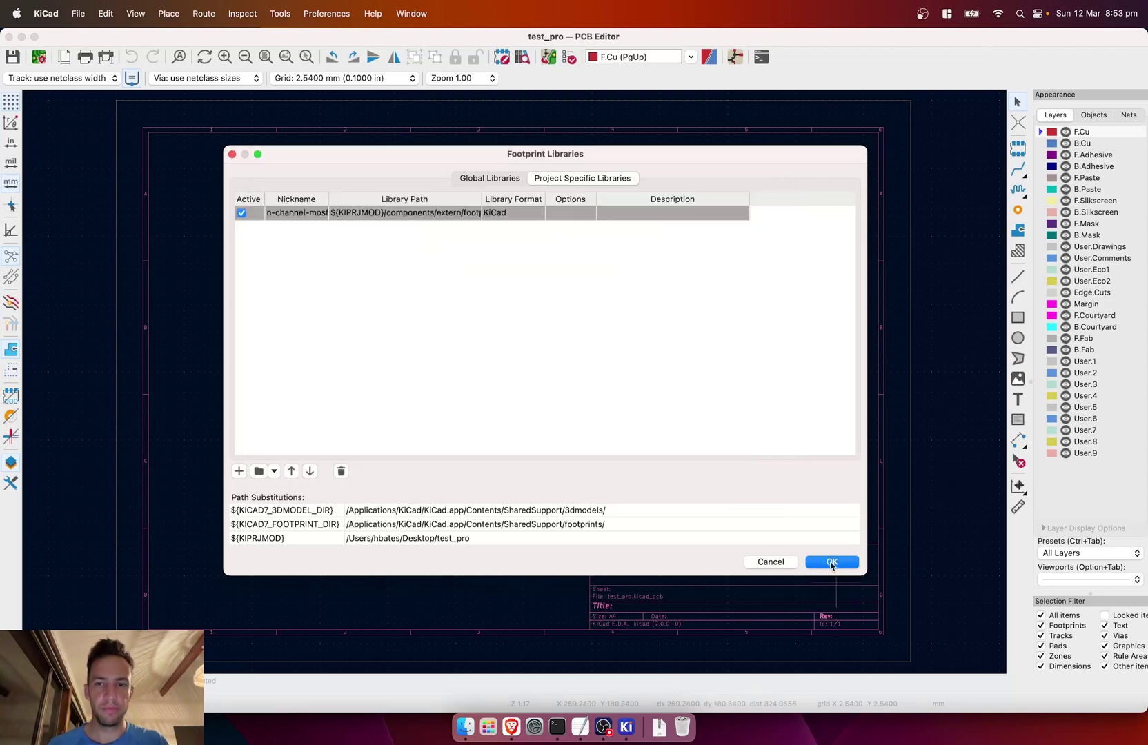
left_click(831, 563)
- Search 'n-channel-m' and place the TSM120N06LCS_RLG MOSFET as Q1 at the sheet's top-left
key("ctrl+Up")
left_click(524, 324)
left_click(1135, 126)
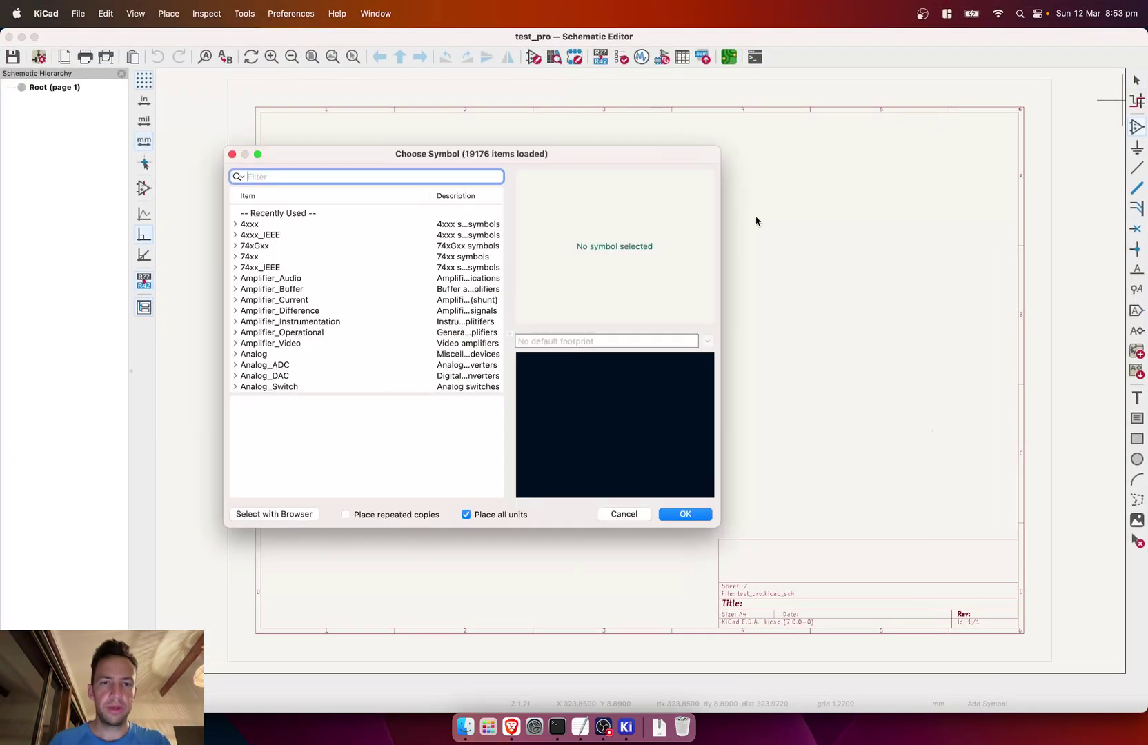
type("n-channel-m")
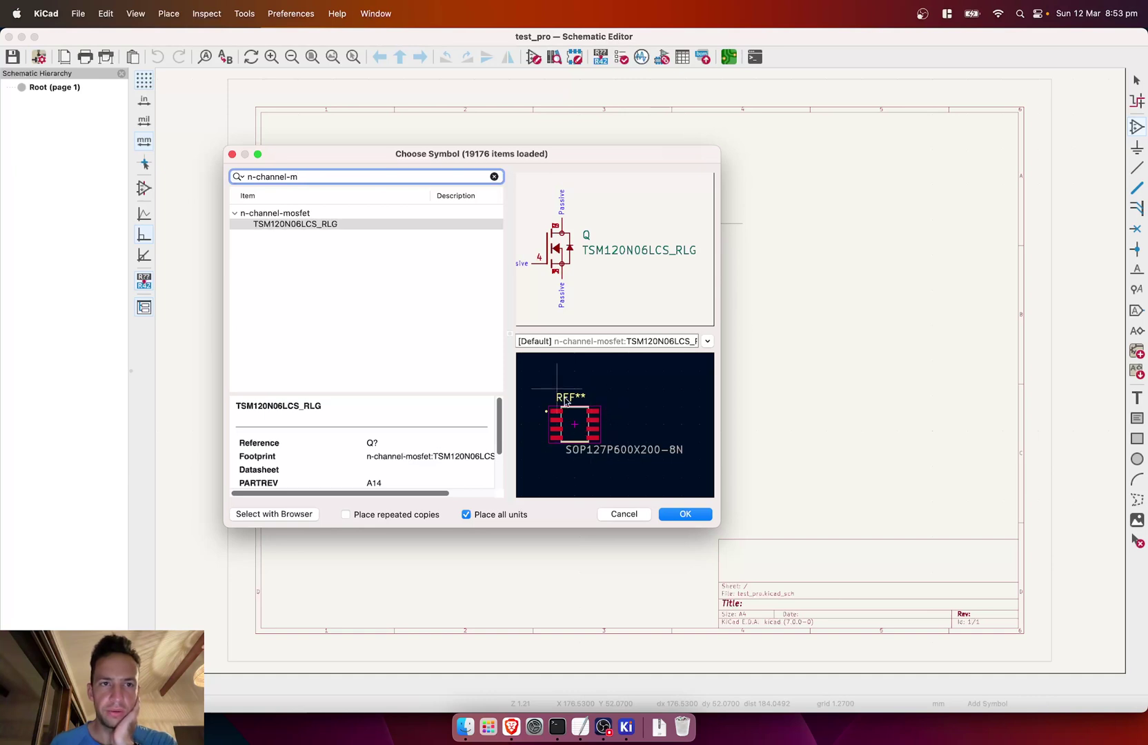
left_click(686, 515)
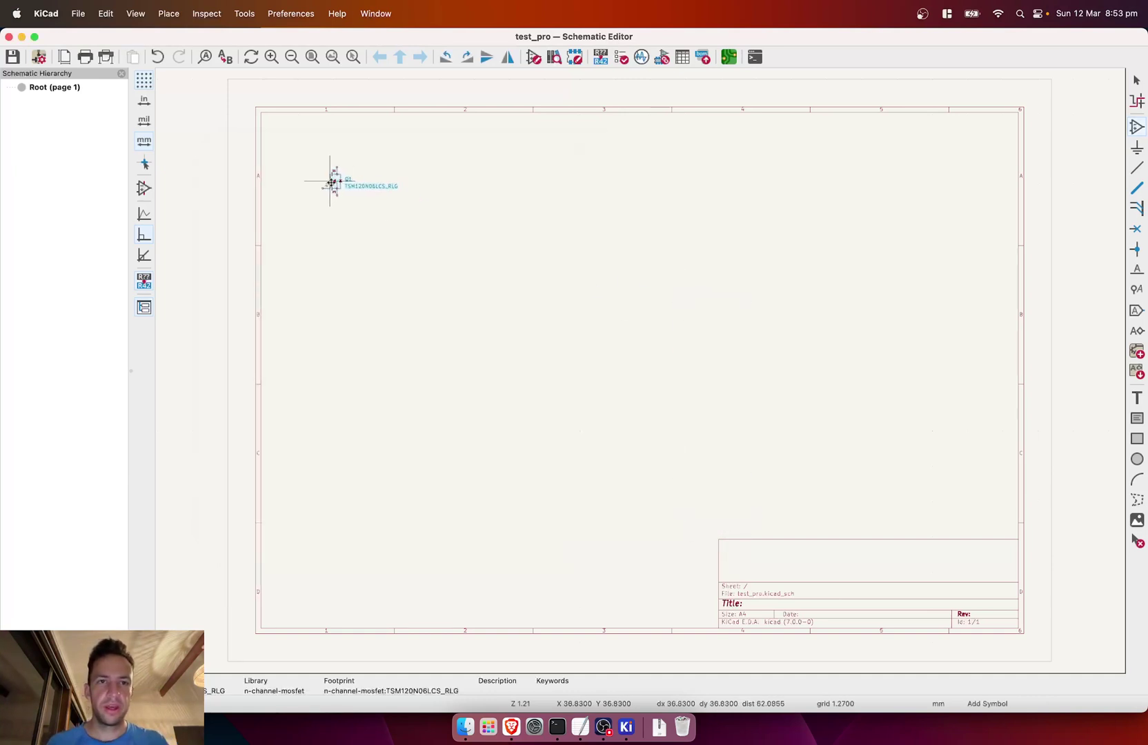
left_click(335, 181)
key("Escape")
- Save the schematic and review Q1's symbol fields and footprint assignment without changing them
key("super+s")
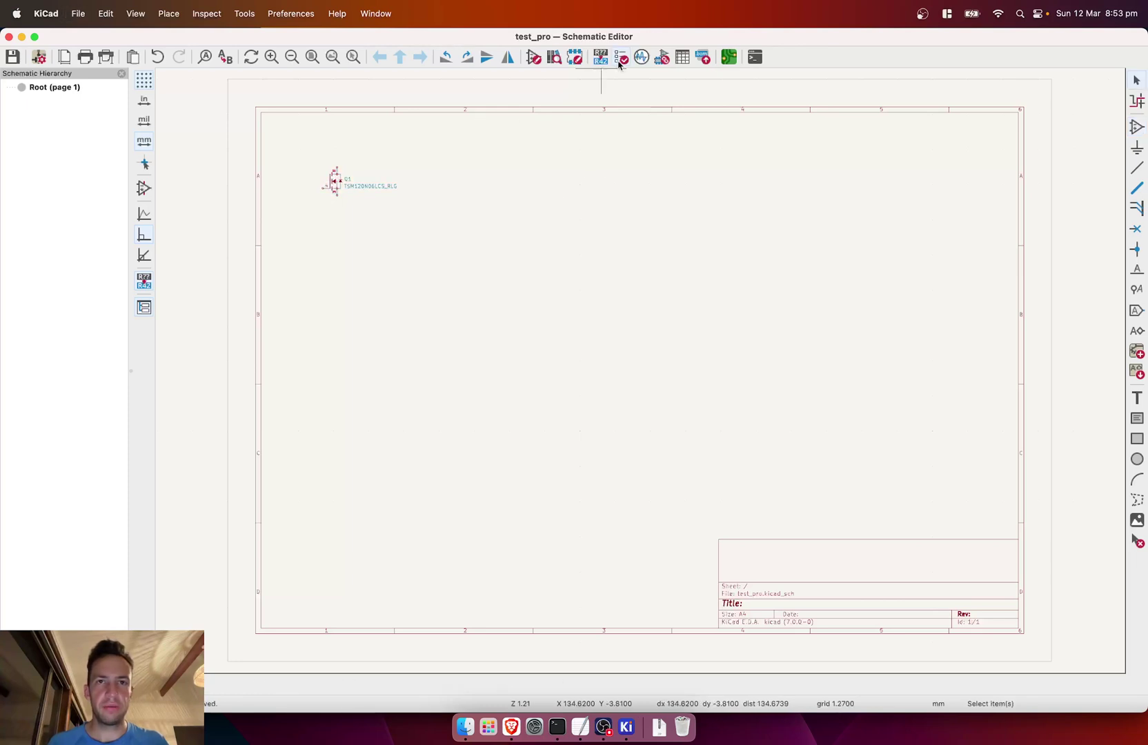
left_click(678, 61)
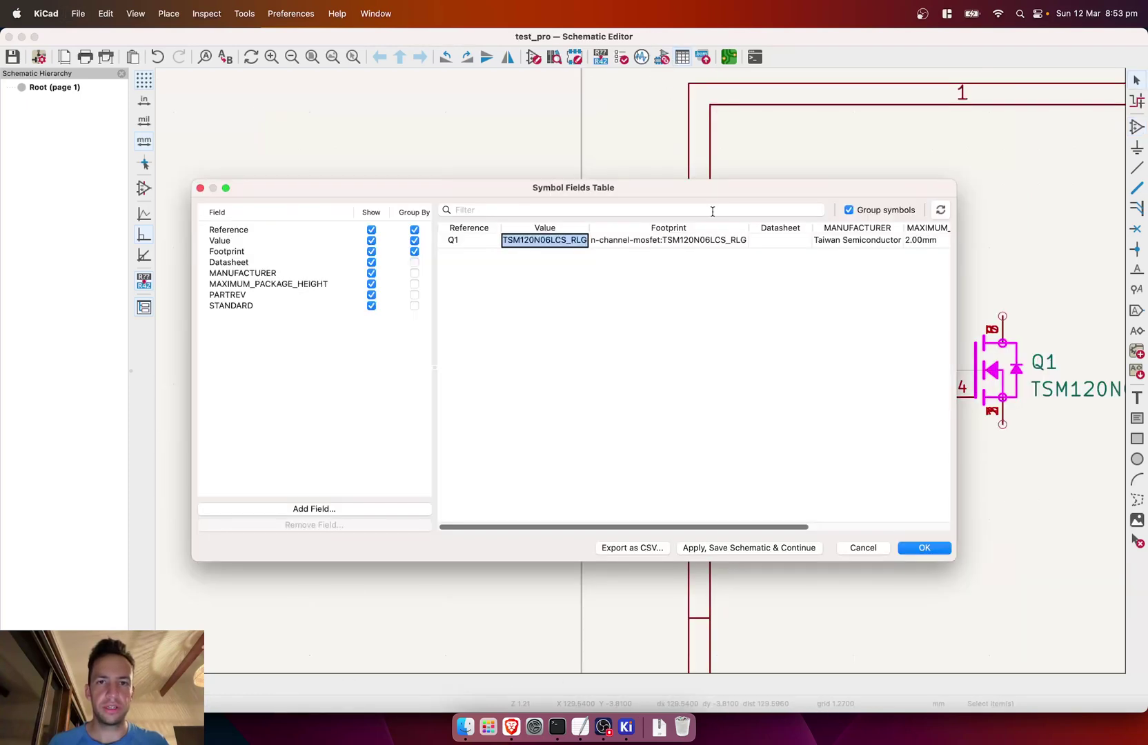
left_click(859, 547)
left_click(664, 57)
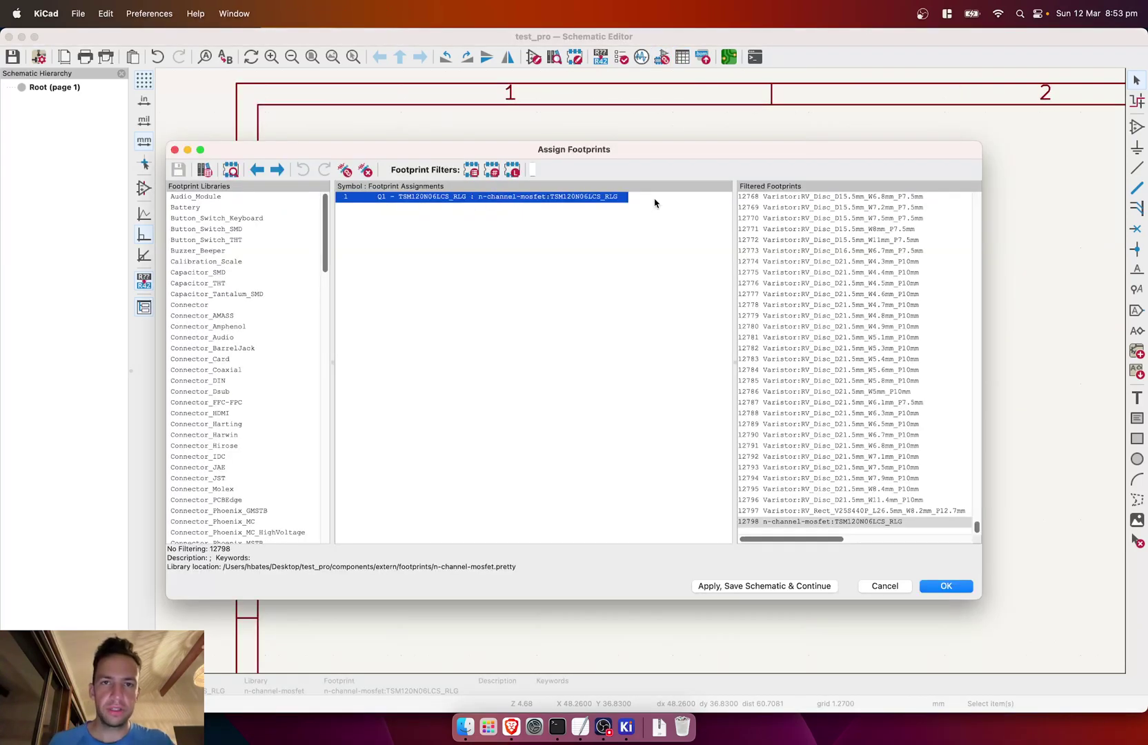
left_click(885, 586)
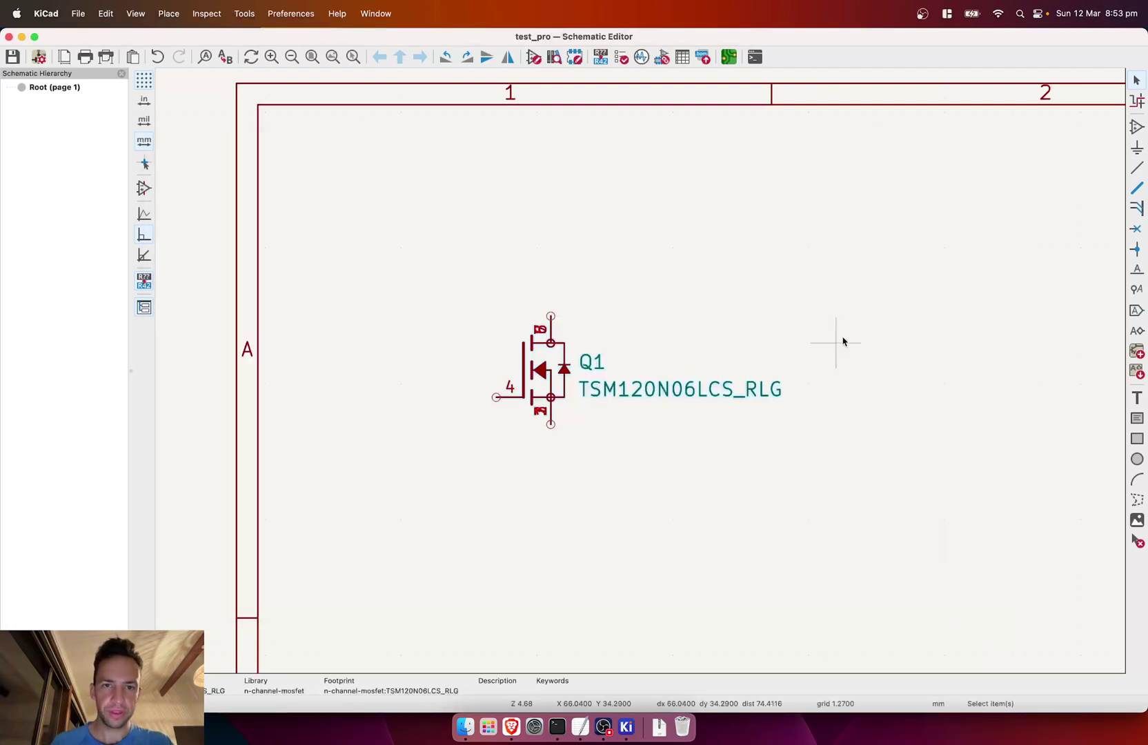
- Save the schematic again and briefly open and dismiss the Preferences menu
scroll(753, 373, "down", 3)
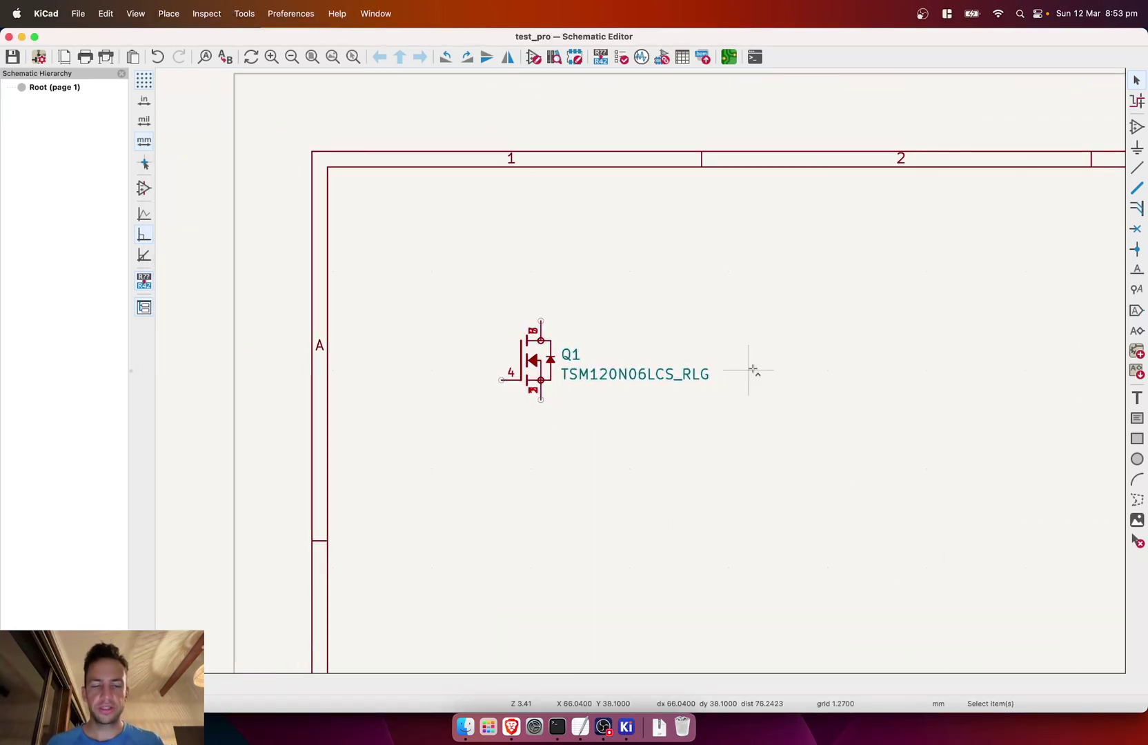
key("super+s")
left_click(291, 13)
left_click(676, 315)
scroll(645, 414, "down", 2)
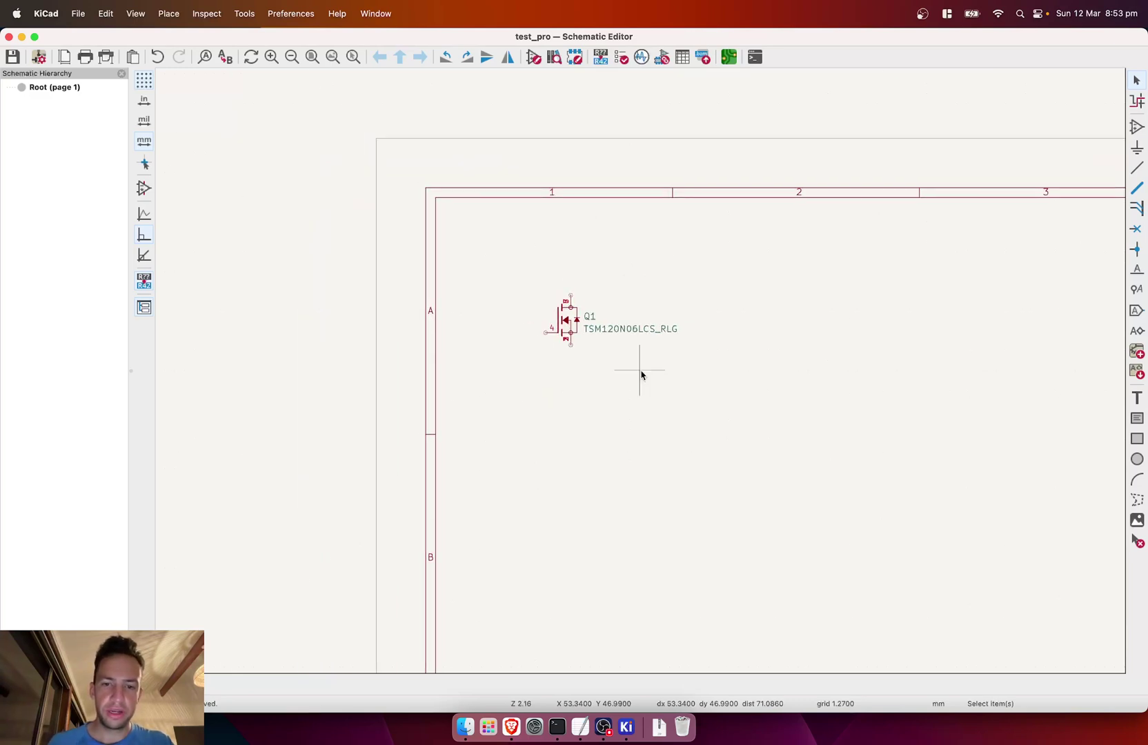
- Download the FDC855N symbol and footprint as a KiCad V4-and-later zip into Downloads
left_click(511, 727)
left_click(305, 42)
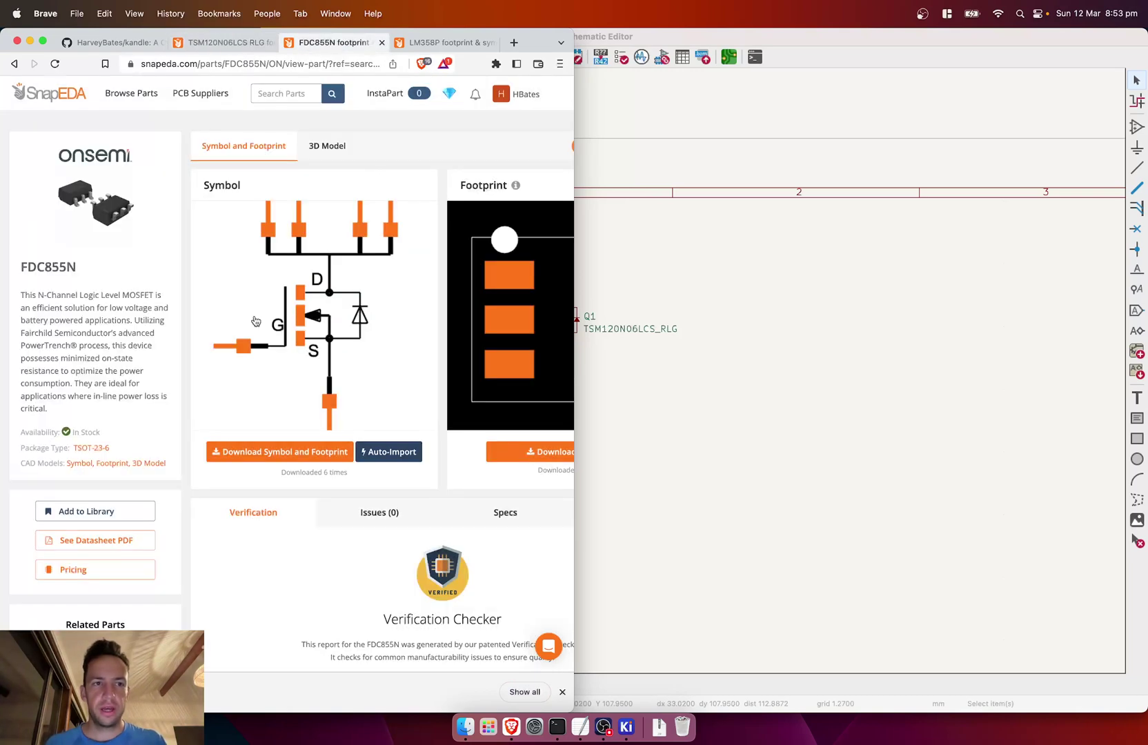
left_click(251, 453)
left_click(291, 483)
left_click(286, 244)
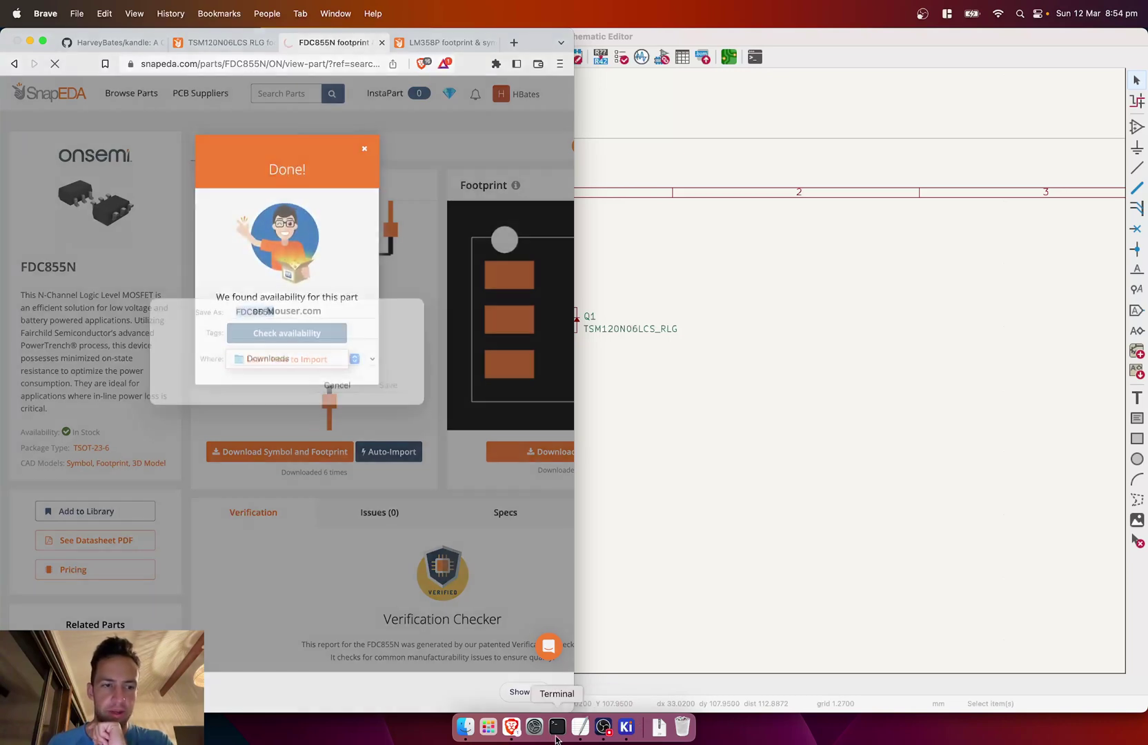
left_click(388, 406)
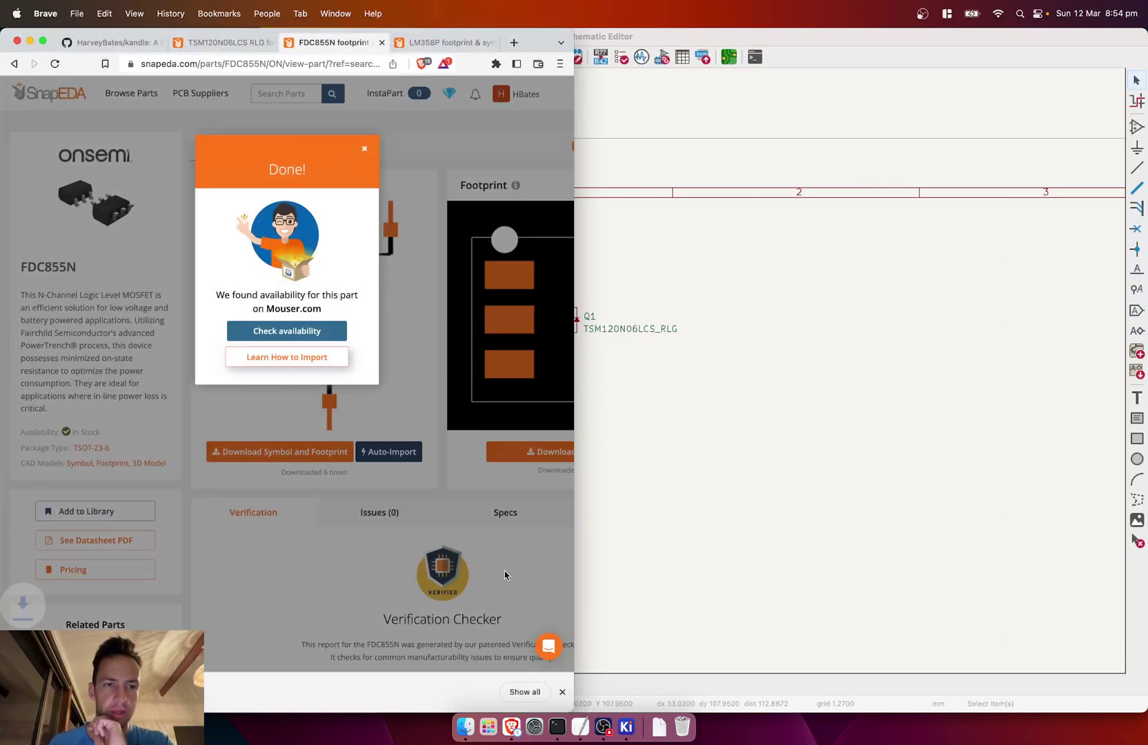
- Run kandle -f ~/Downloads/FDC855N.zip -l n-channel-mosfet to import the part
left_click(557, 727)
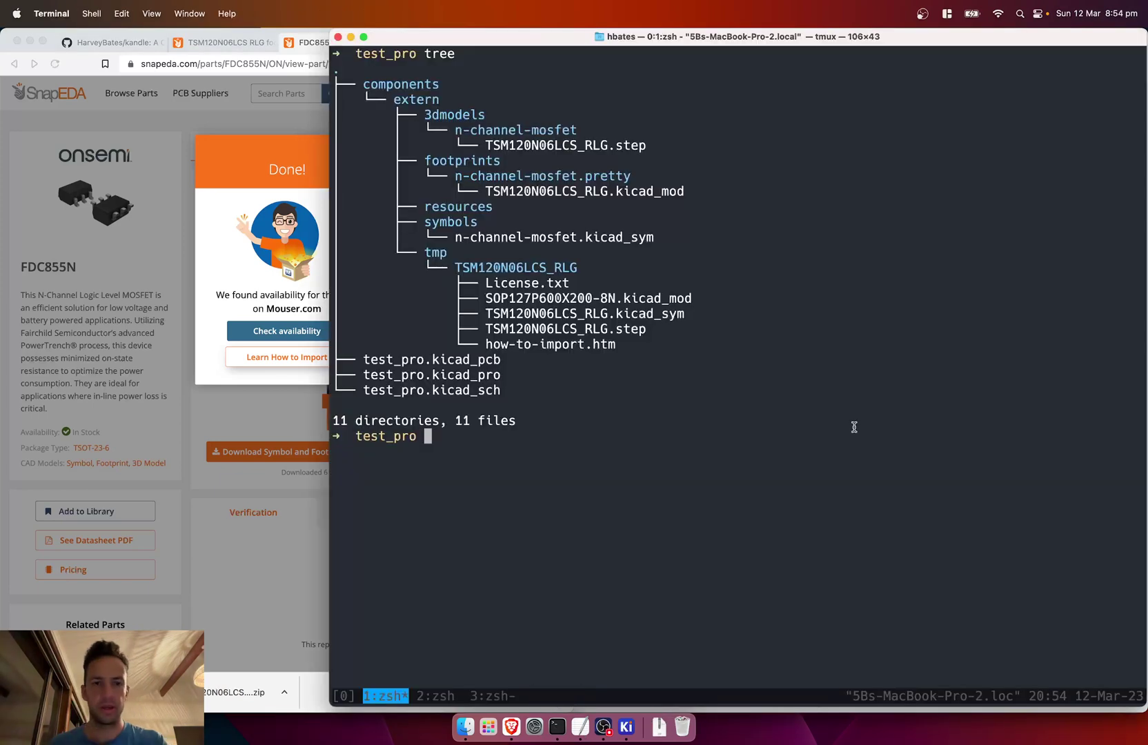
type("kandle -f ~/Dow")
key("BackSpace")
key("BackSpace")
type("ownloads/")
type("FC")
type("C")
key("Tab")
type("-l n")
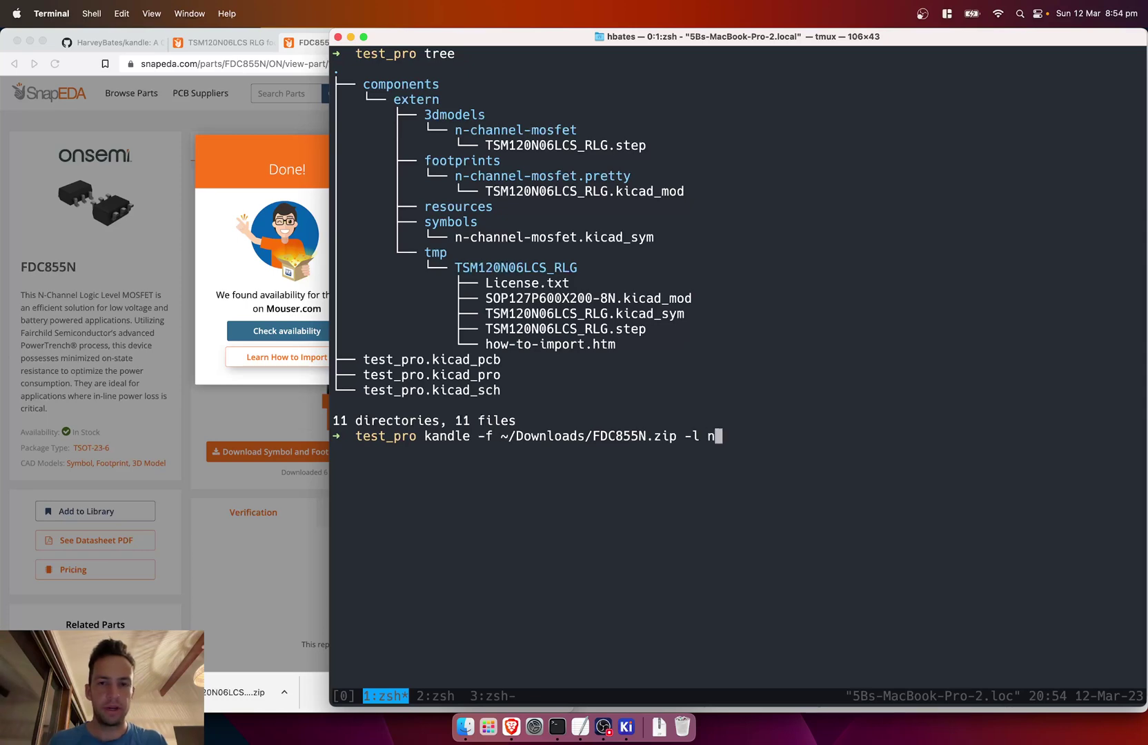
type("-channel-")
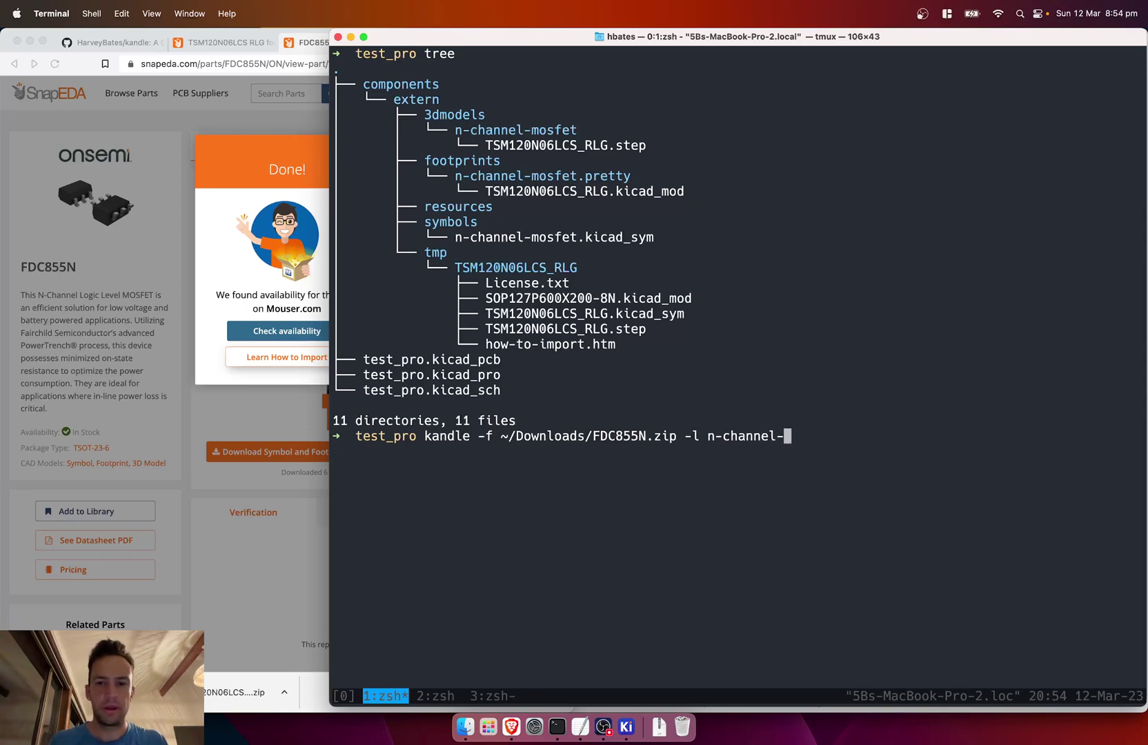
type("moefet")
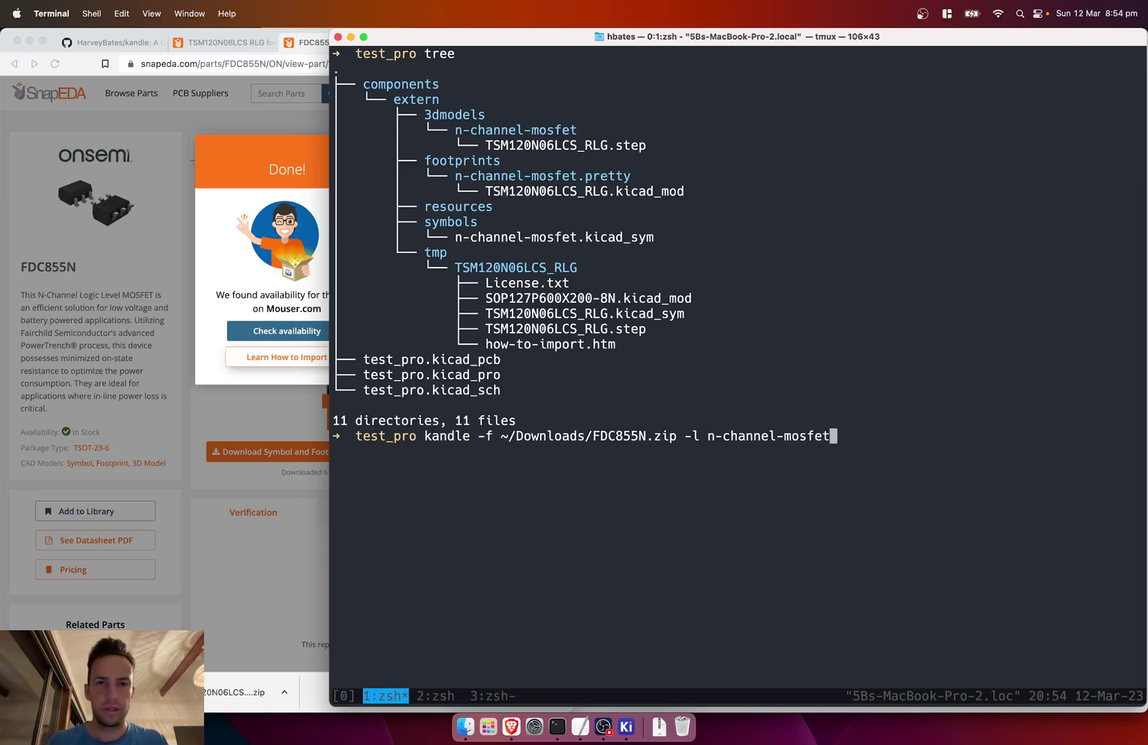
key("Return")
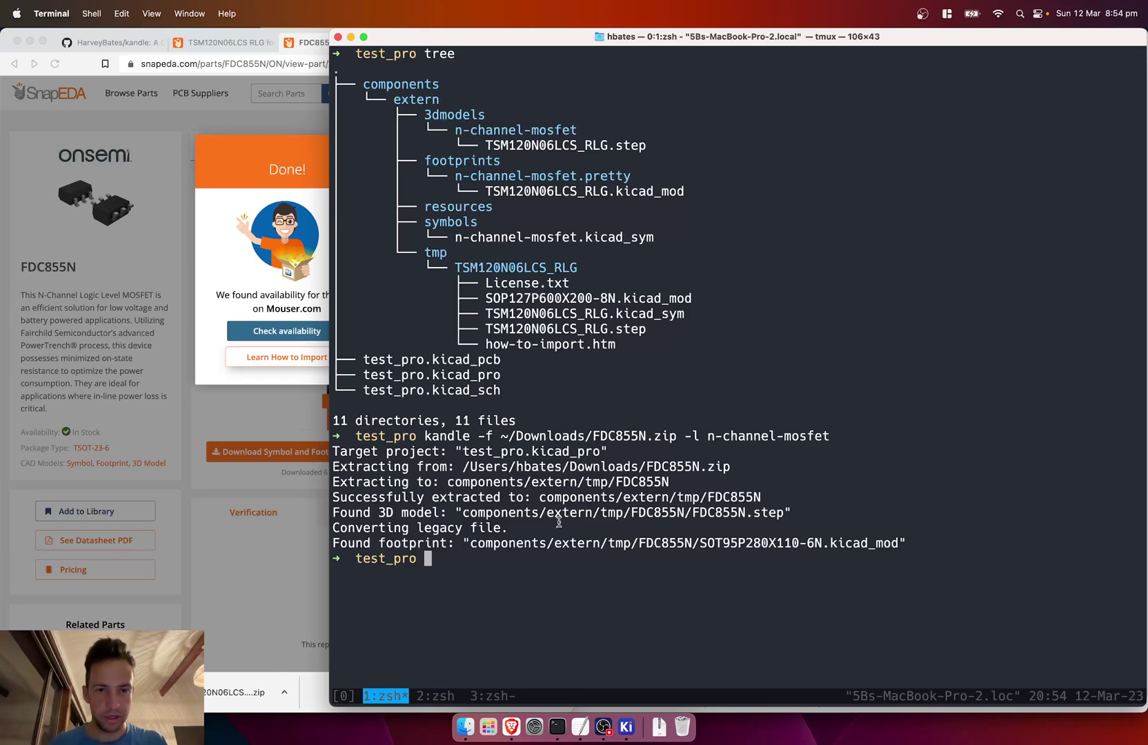
left_click_drag(517, 527, 336, 528)
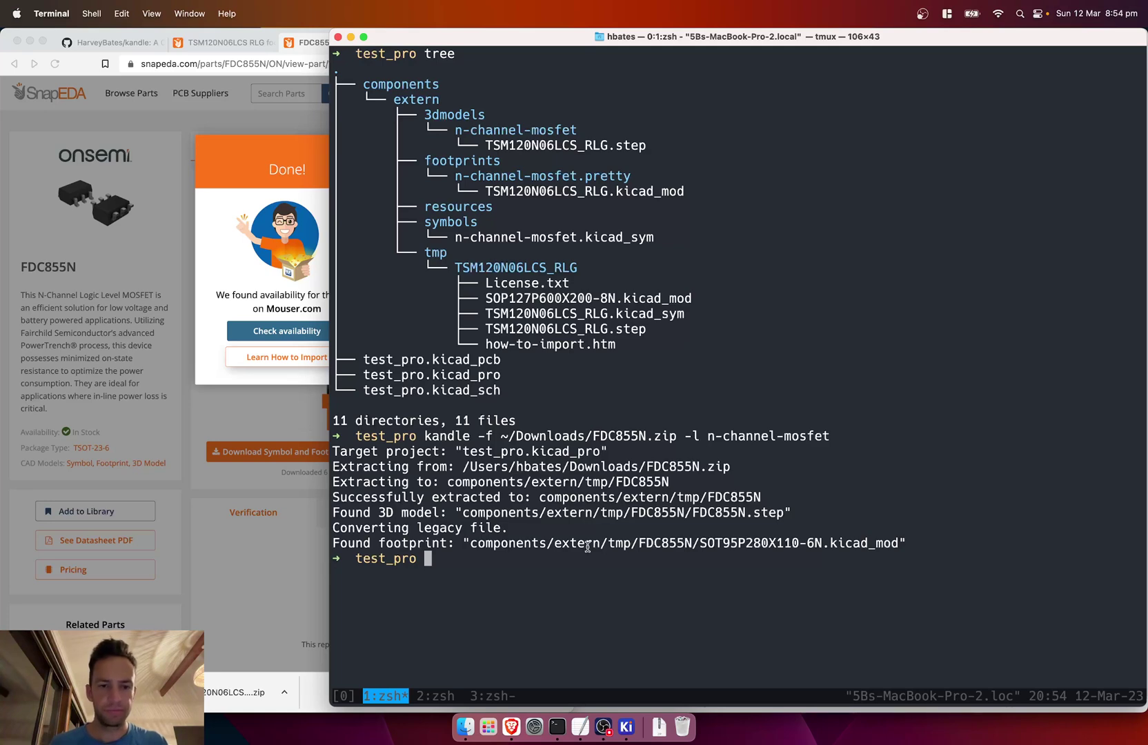
- Clear the terminal and list the tree showing FDC855N.step and FDC855N.kicad_mod
type("clear")
key("Return")
type("tree")
key("Return")
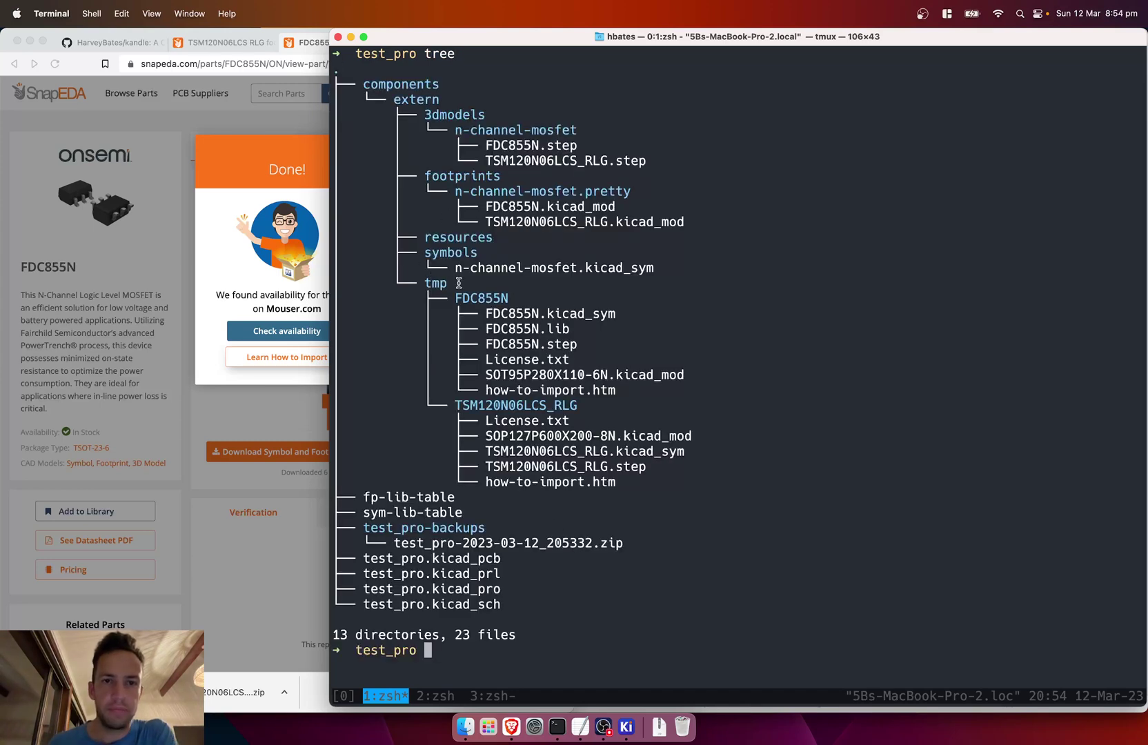
left_click_drag(425, 284, 647, 478)
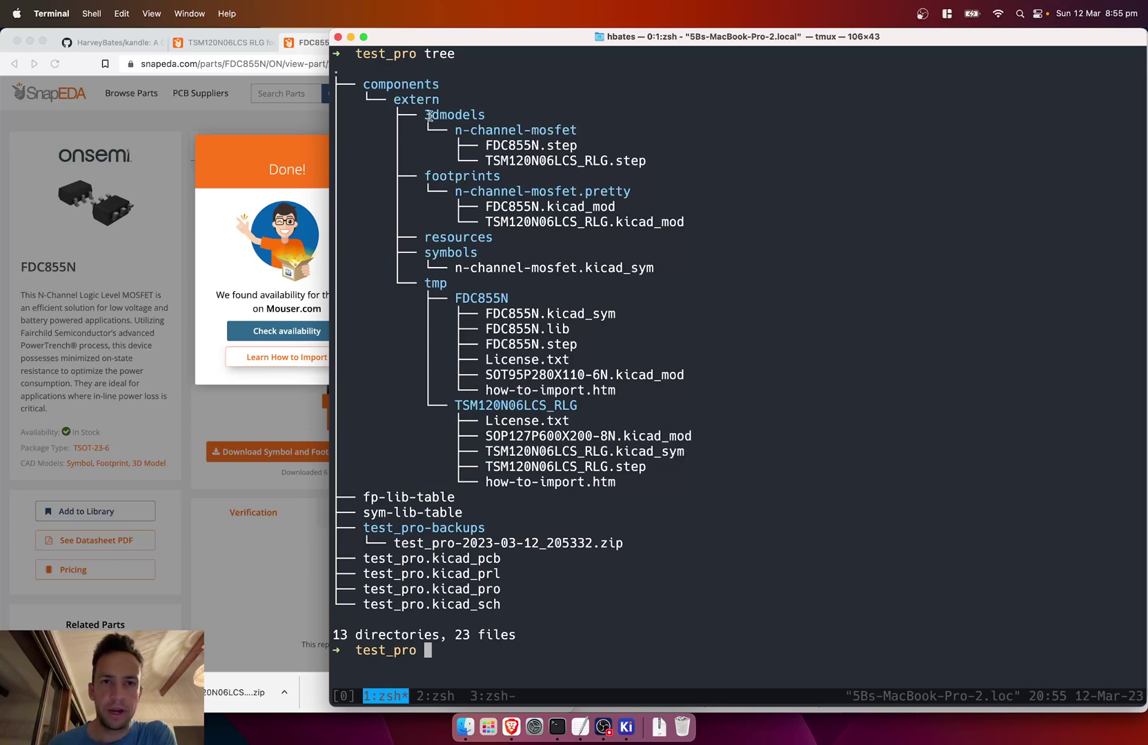
left_click_drag(428, 115, 664, 267)
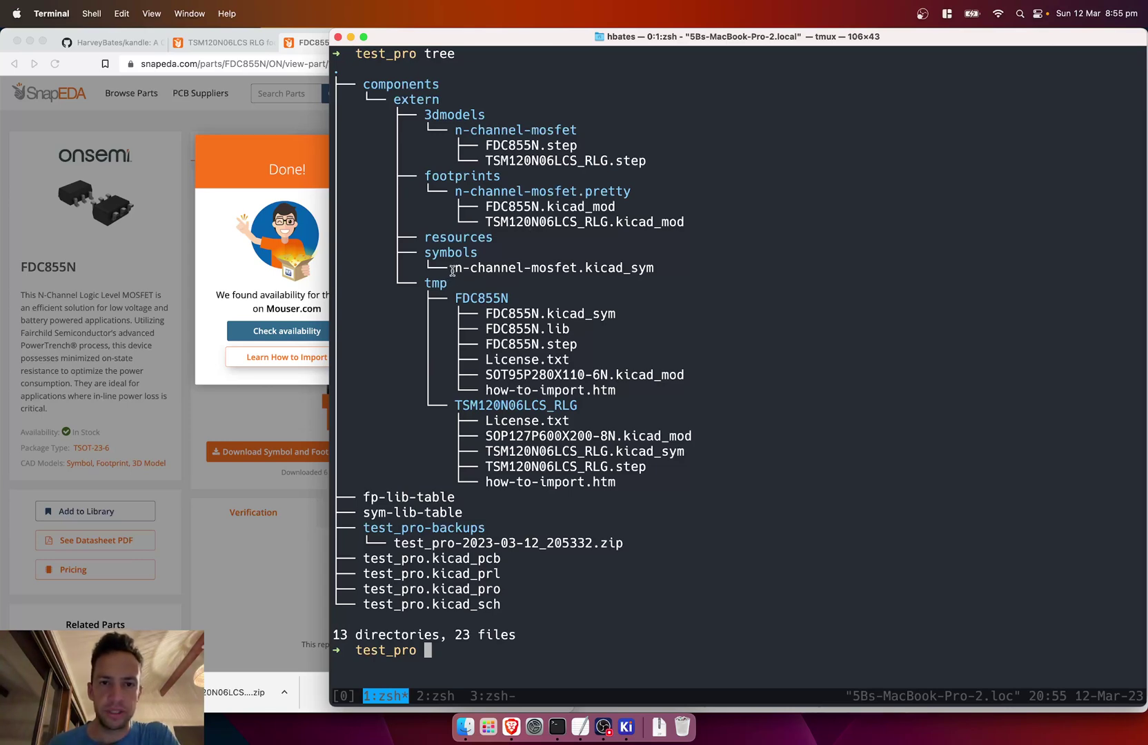
left_click_drag(454, 269, 577, 267)
left_click_drag(458, 269, 640, 266)
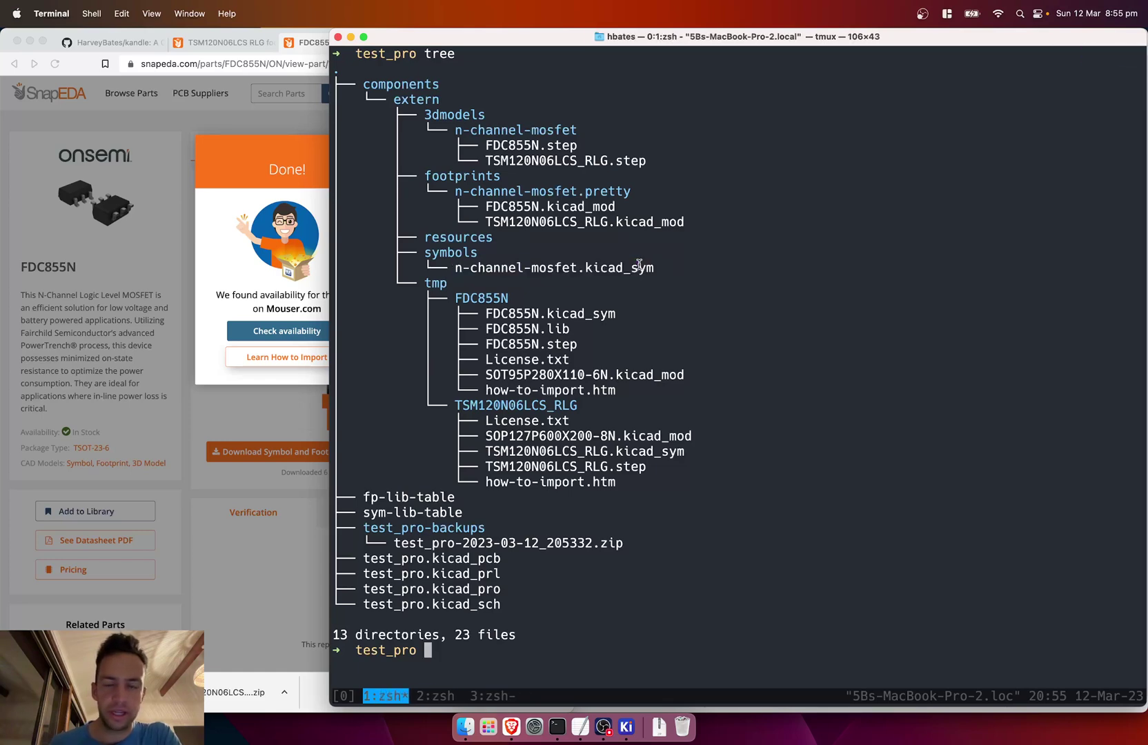
- Place the FDC855N symbol from n-channel-mosfet as Q2 to the right of Q1
left_click(626, 727)
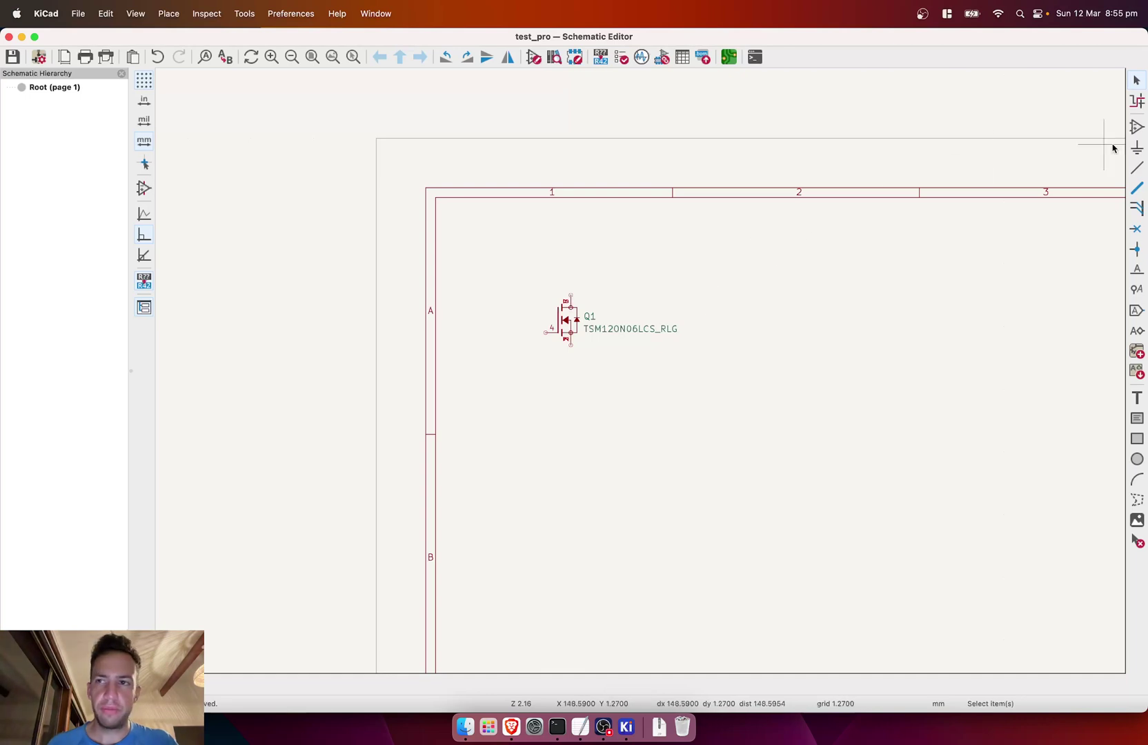
left_click(1137, 126)
left_click(922, 190)
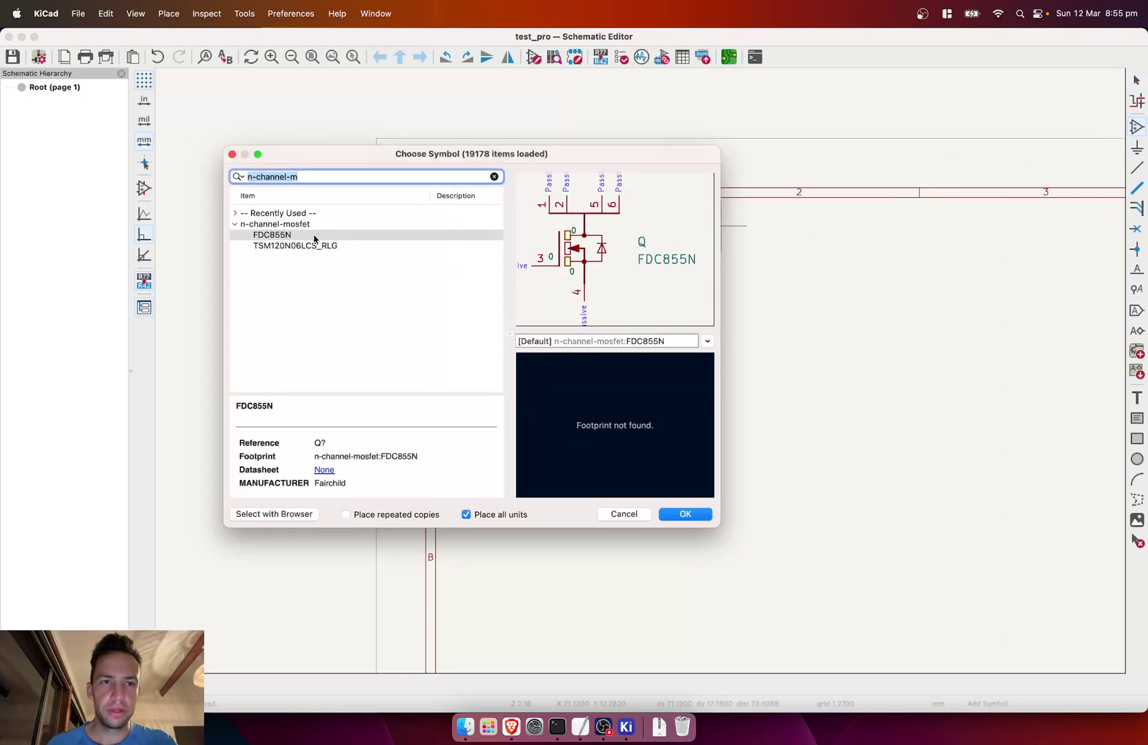
left_click(291, 246)
left_click(281, 236)
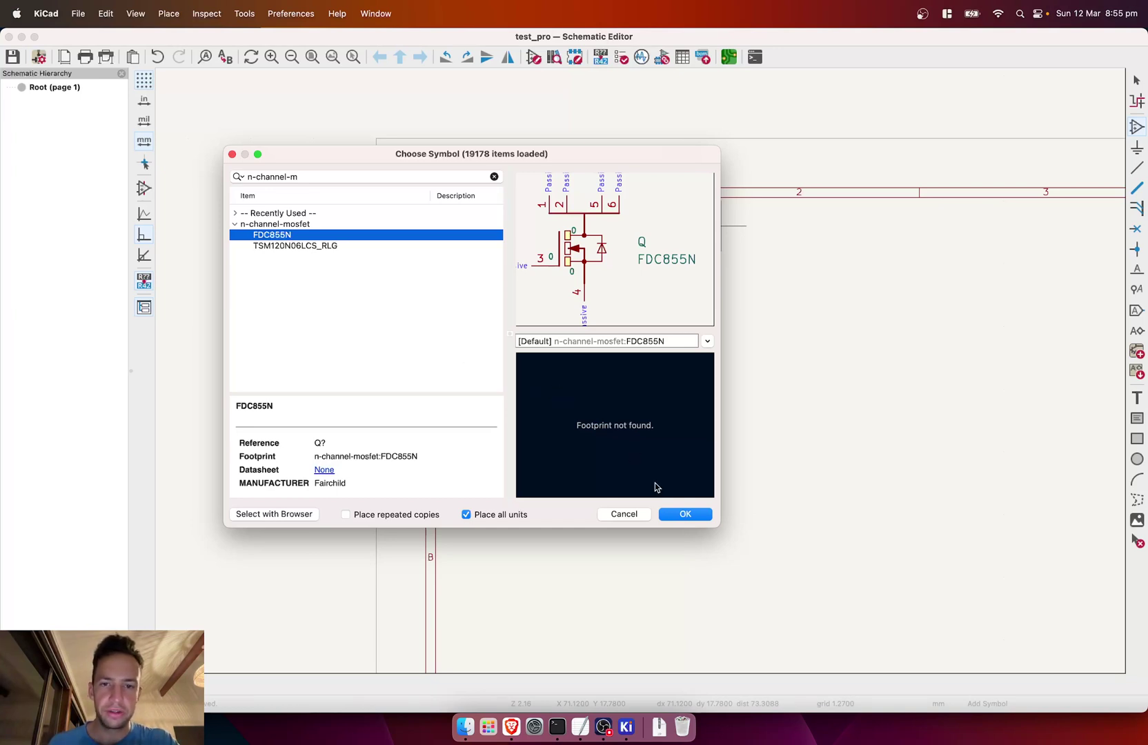
left_click(685, 514)
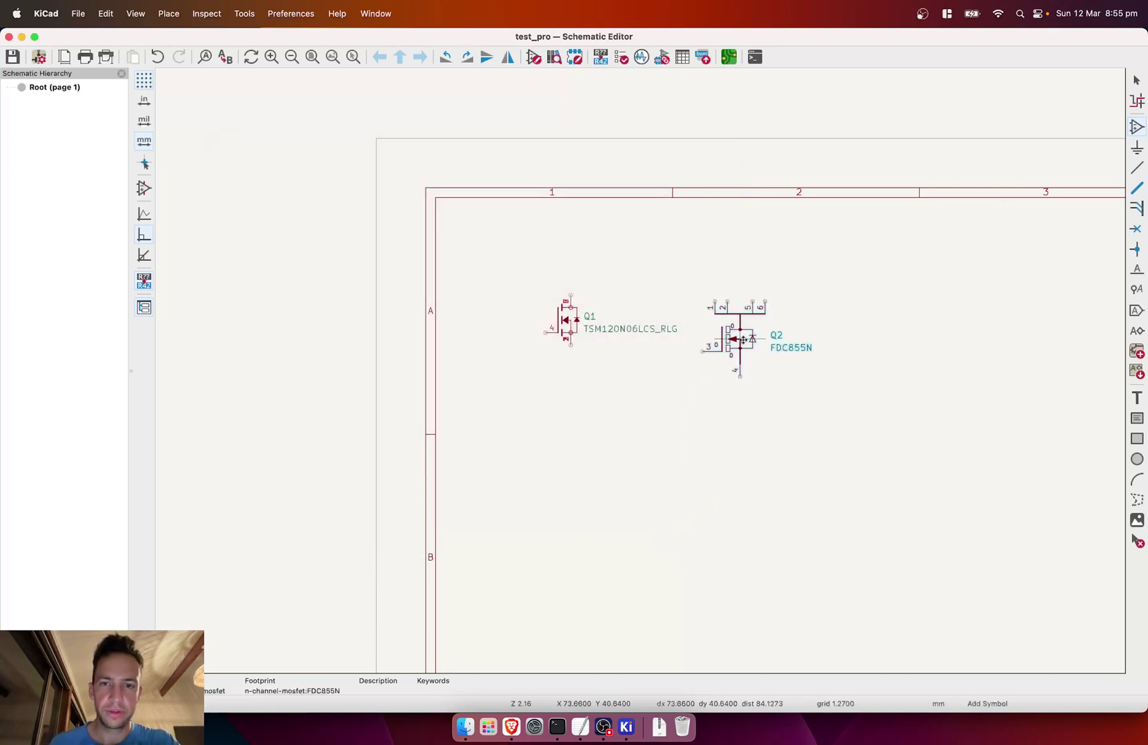
left_click(779, 309)
key("Escape")
scroll(641, 374, "down", 2)
- Check that Q2's footprint is n-channel-mosfet:FDC855N, then save the schematic
left_click(572, 264)
double_click(572, 266)
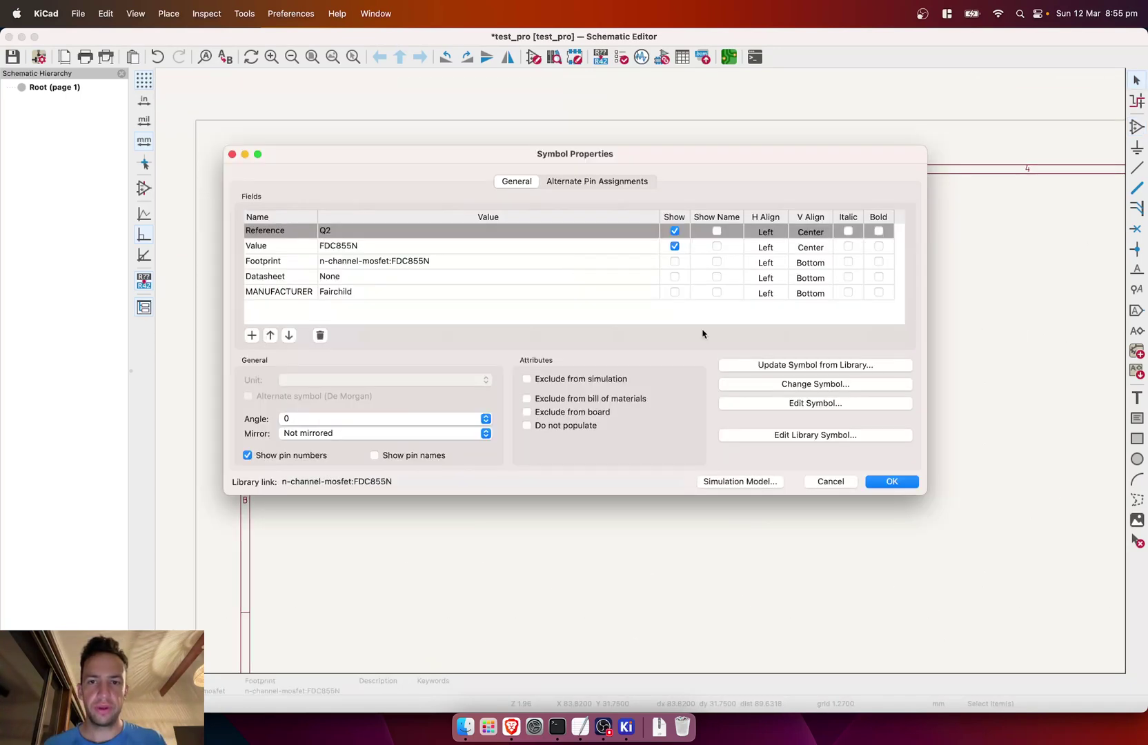
left_click(650, 266)
left_click(650, 265)
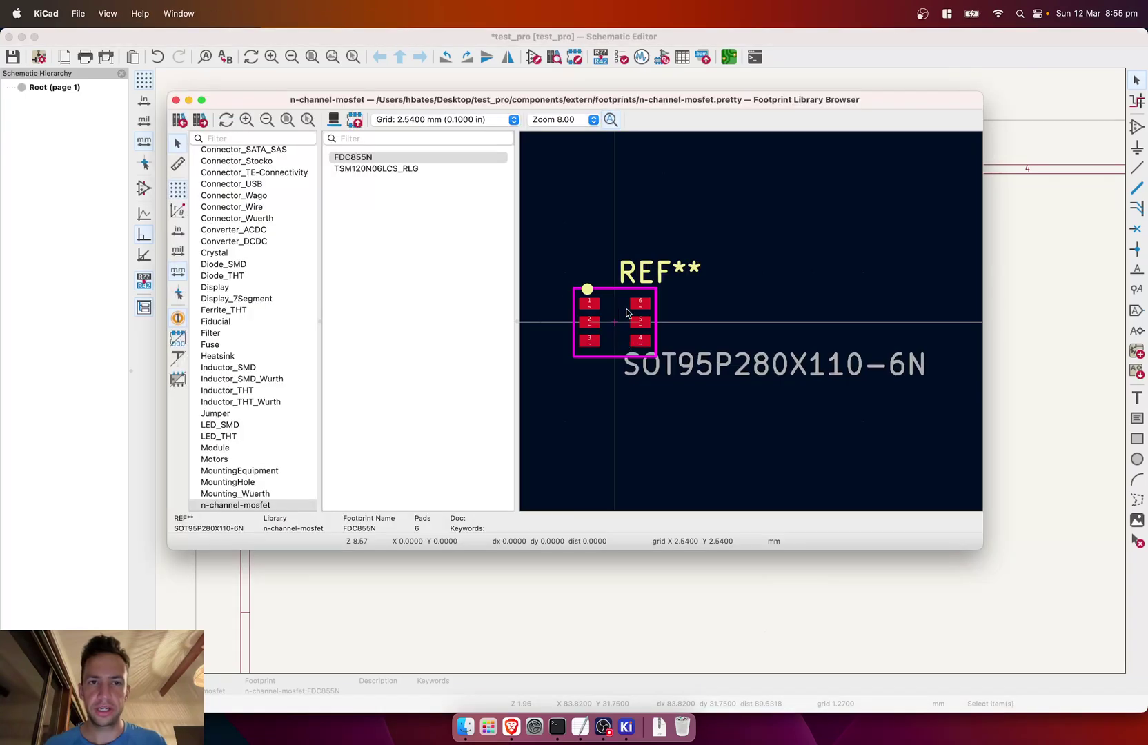
left_click(175, 101)
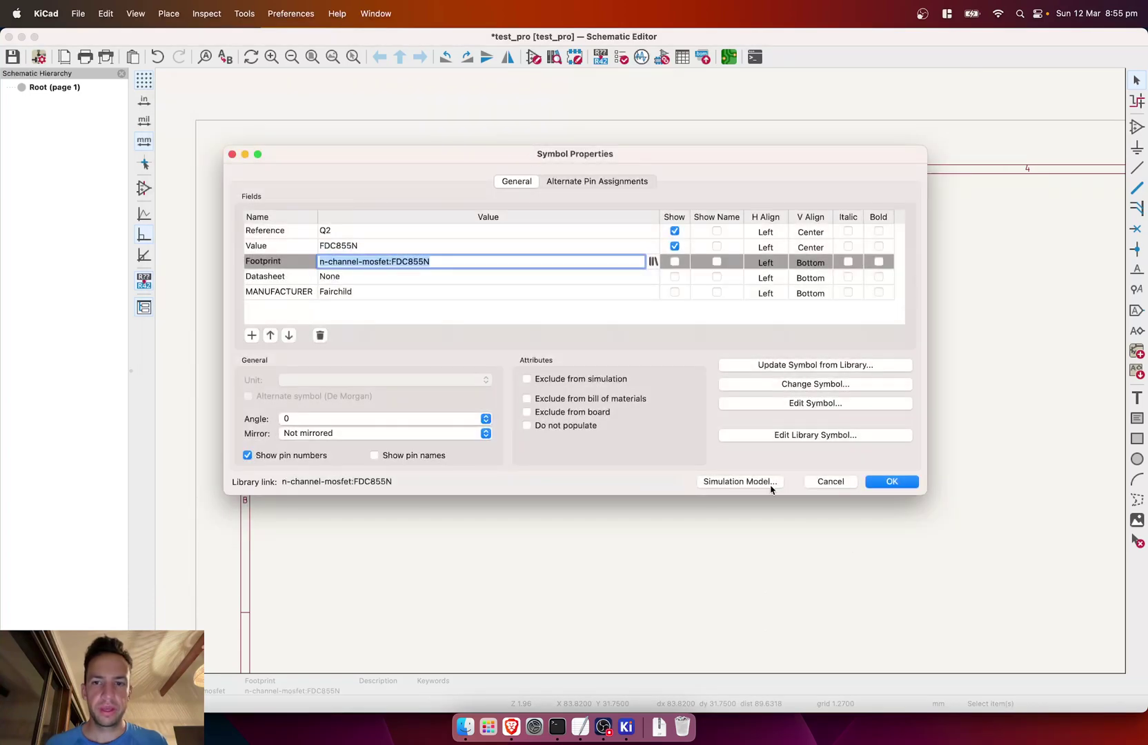
left_click(808, 483)
key("super+s")
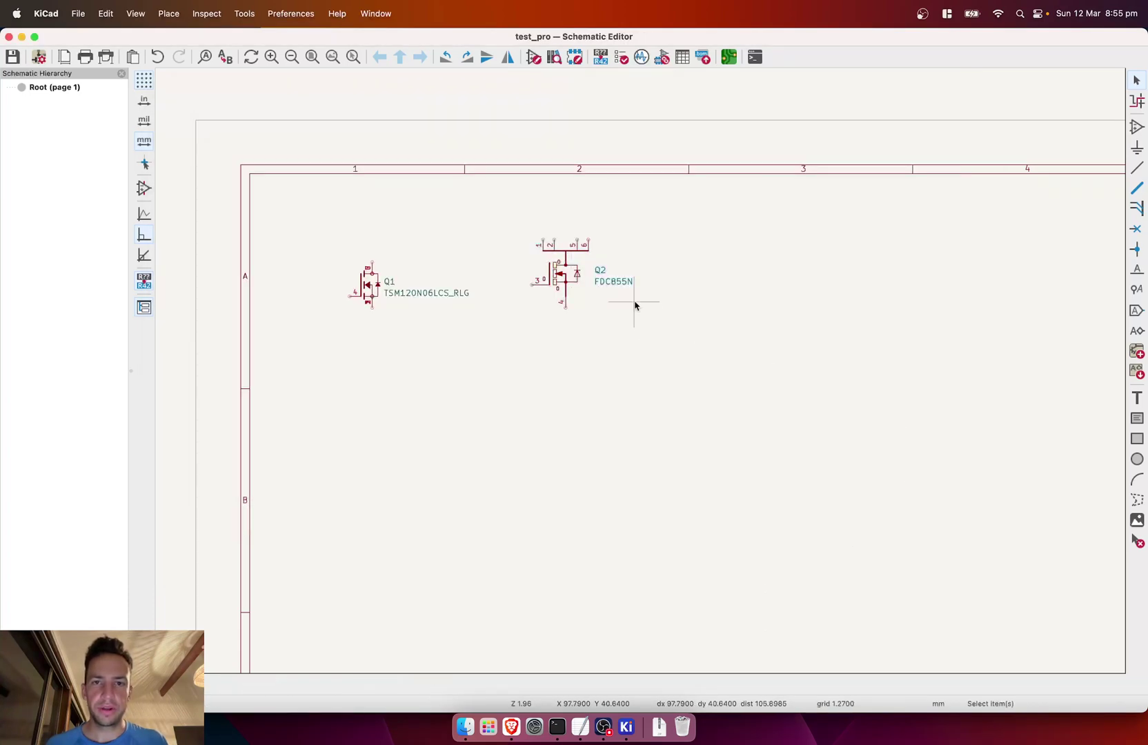
scroll(634, 305, "up", 3)
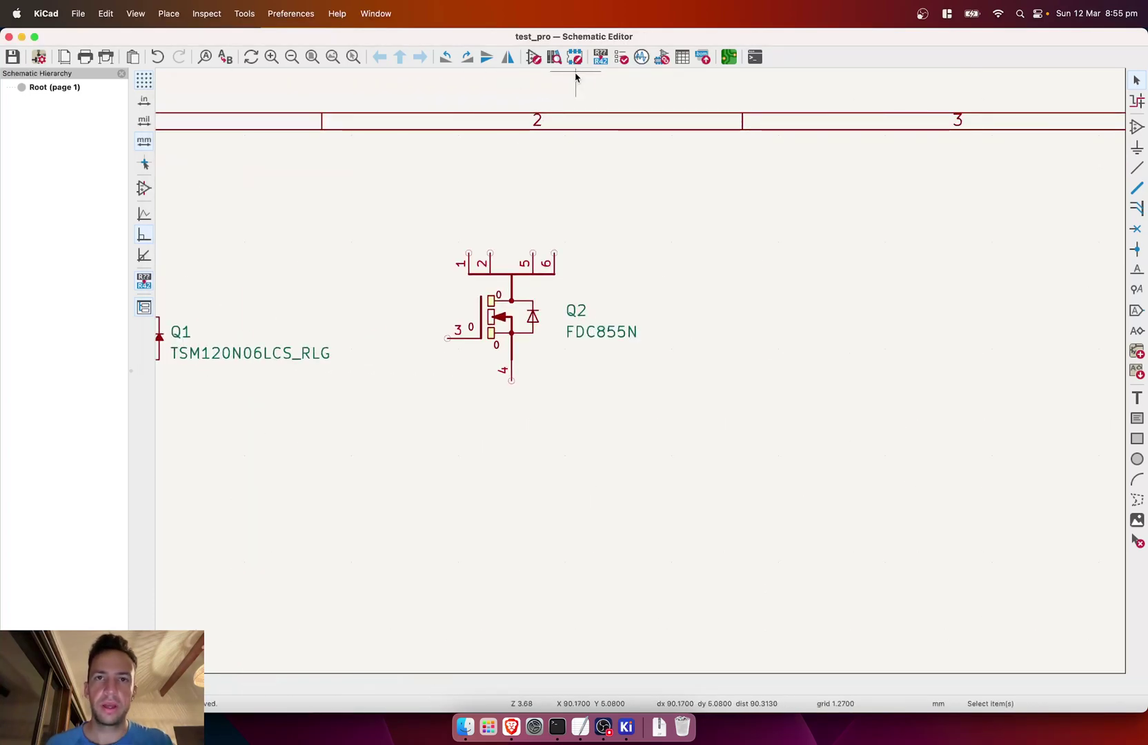
- Inspect the Q1 and Q2 footprint assignments without changes, then bring Terminal forward
left_click(661, 59)
left_click(502, 198)
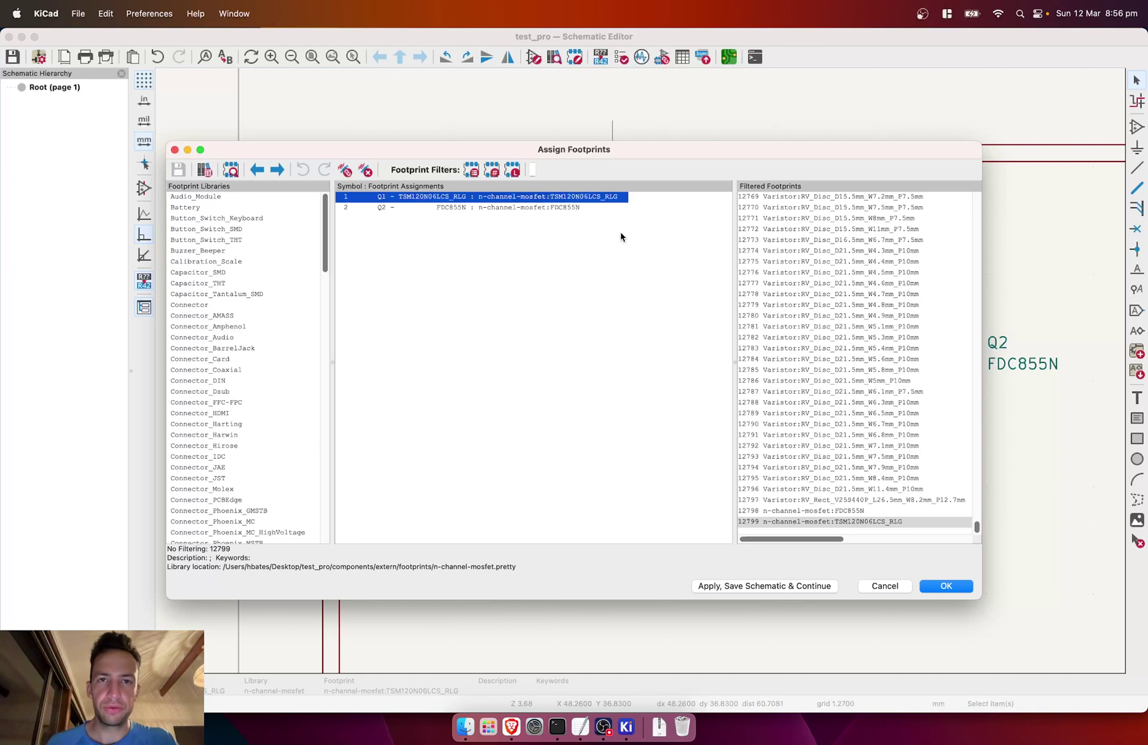
left_click(885, 586)
scroll(641, 374, "down", 4)
key("ctrl+Up")
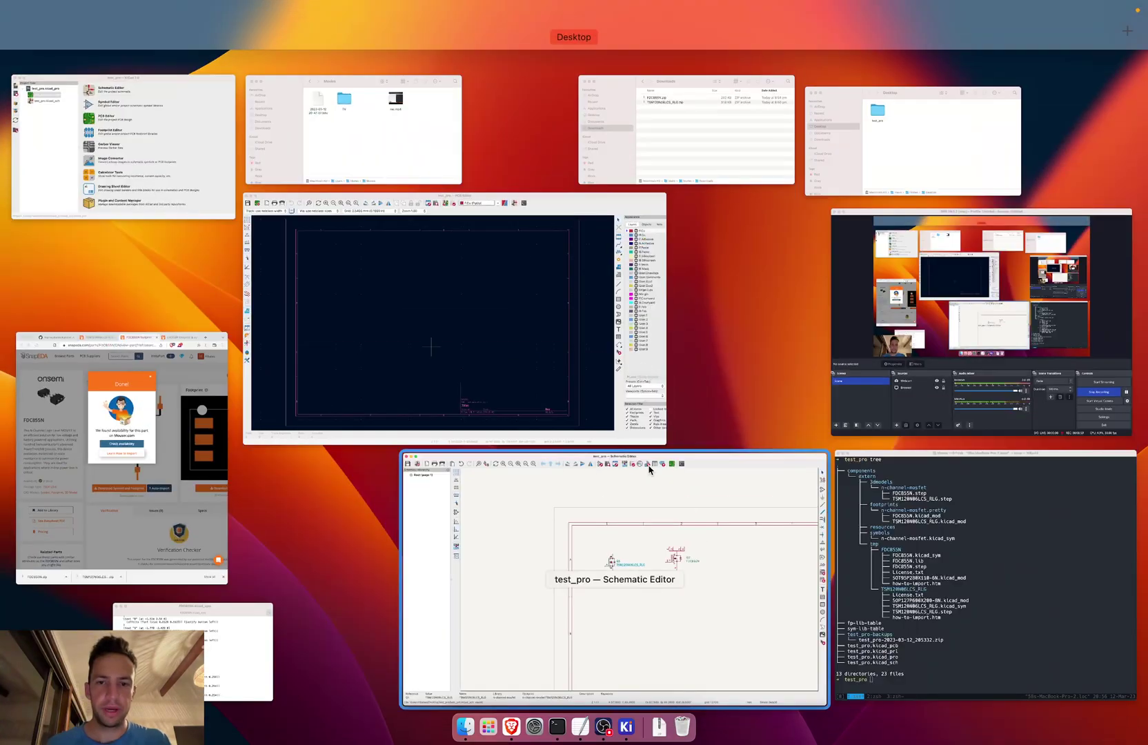
left_click(901, 542)
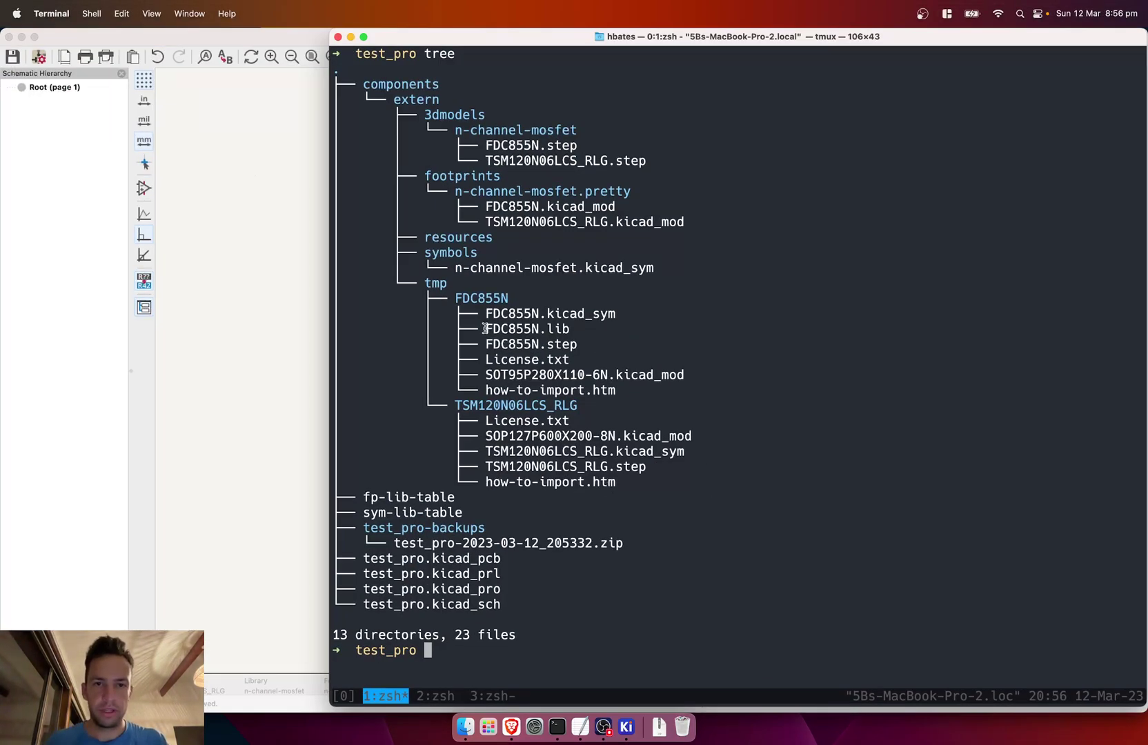
- Open components/extern/tmp/FDC855N/FDC855N.lib in less
left_click_drag(487, 329, 571, 330)
type("cat ")
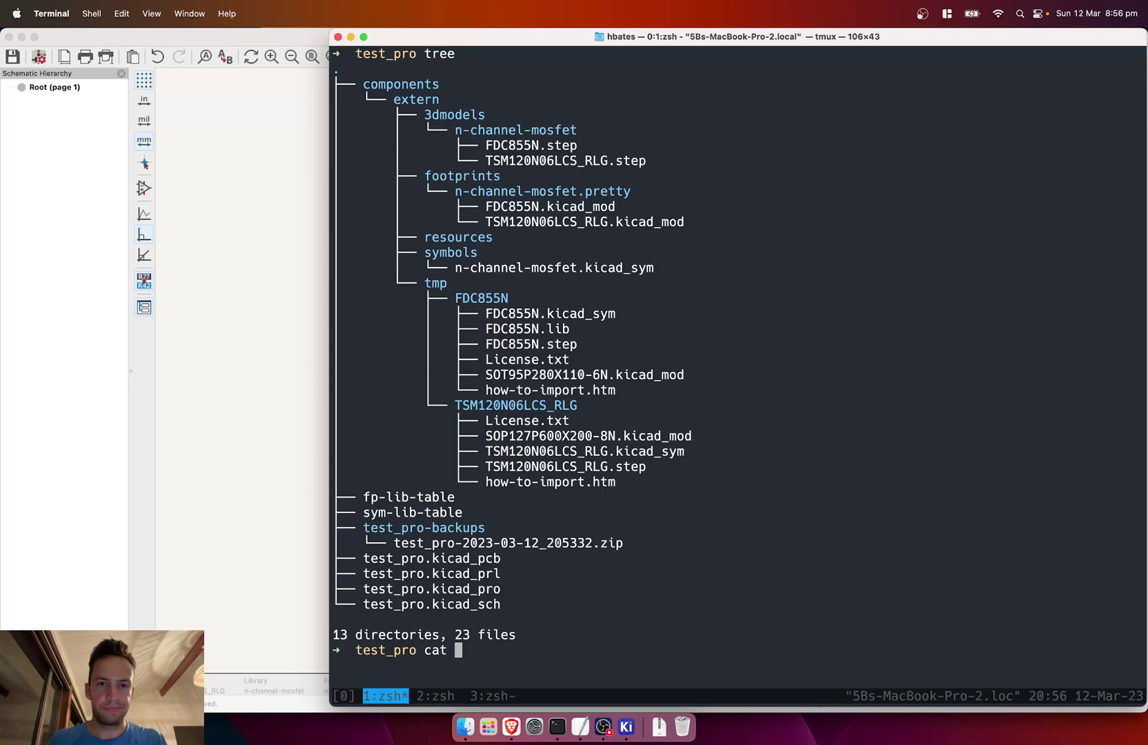
type("co")
key("Tab")
type("e")
key("Tab")
type("tm")
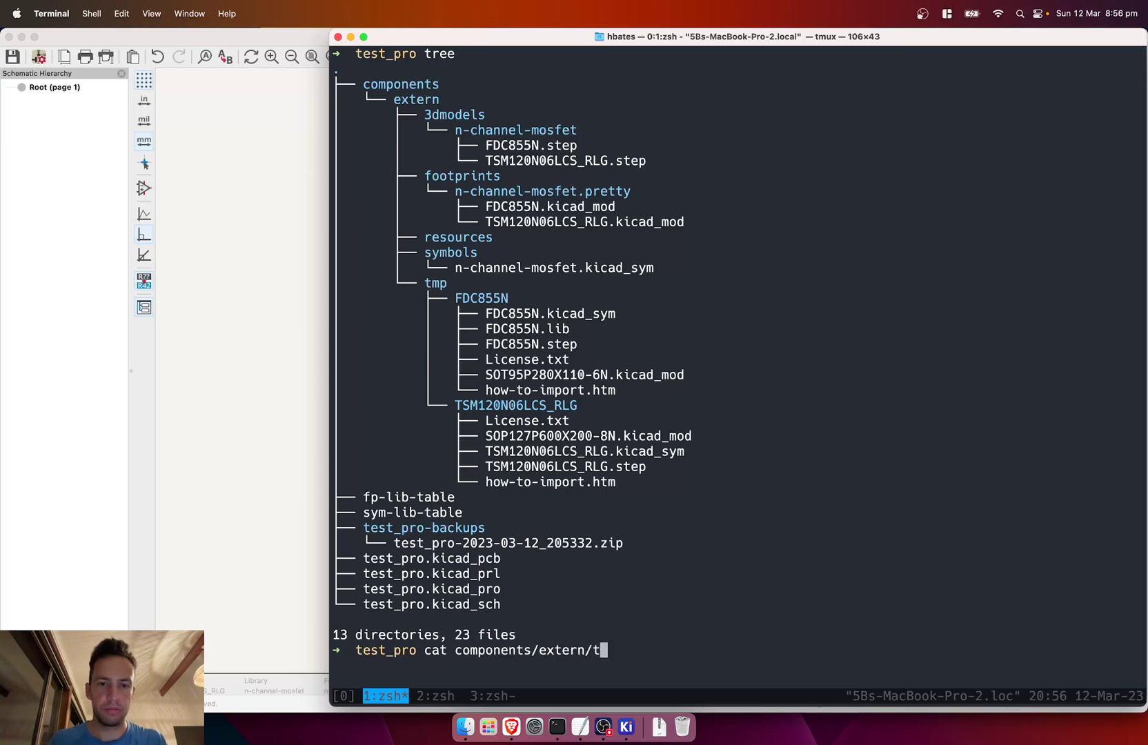
key("Tab")
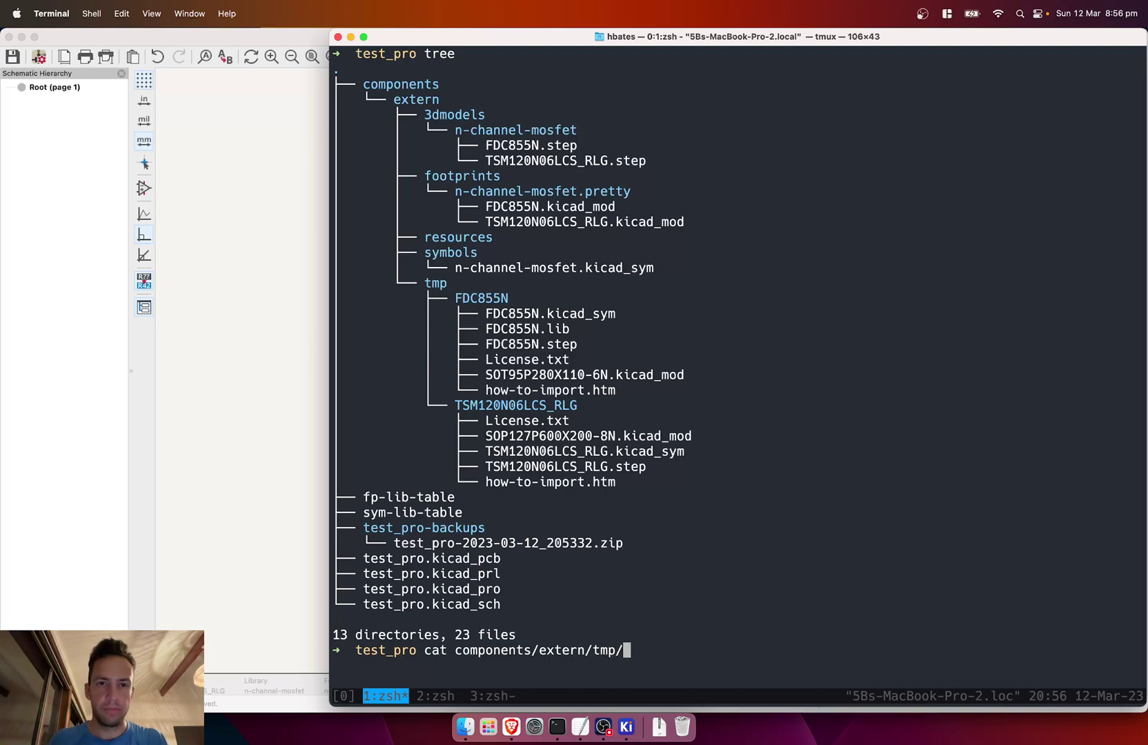
type("FCC")
key("Tab")
type("FC")
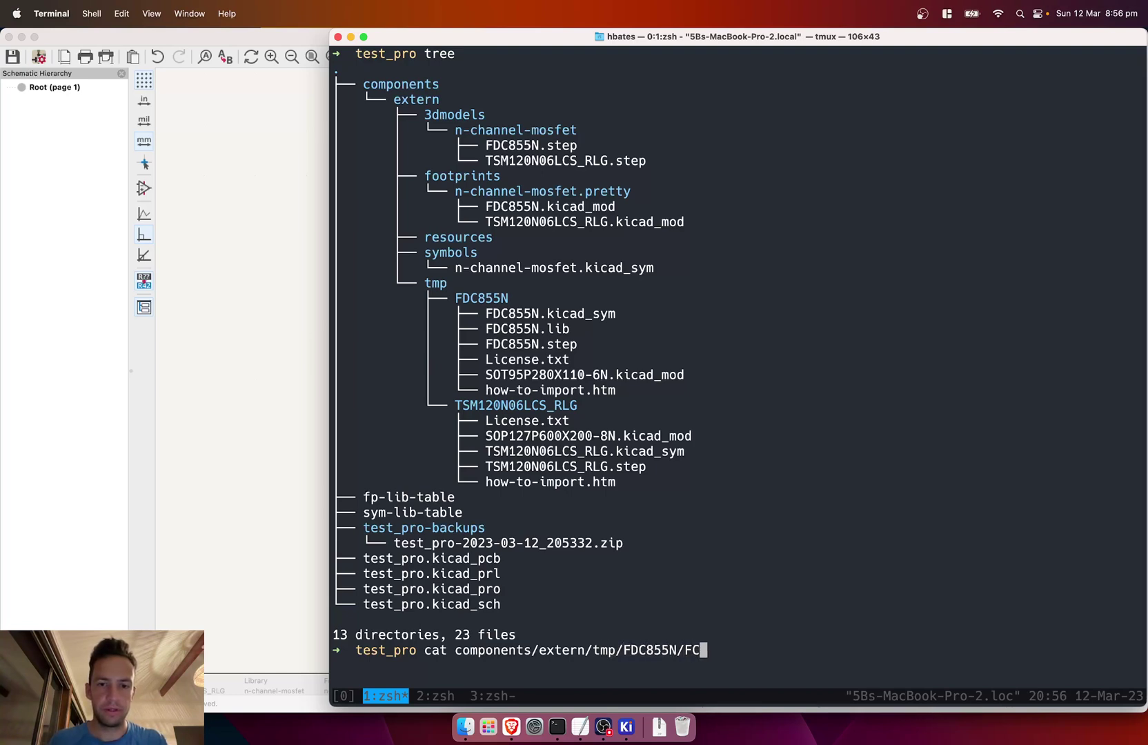
key("BackSpace")
type("DC")
key("Tab")
type("lib ")
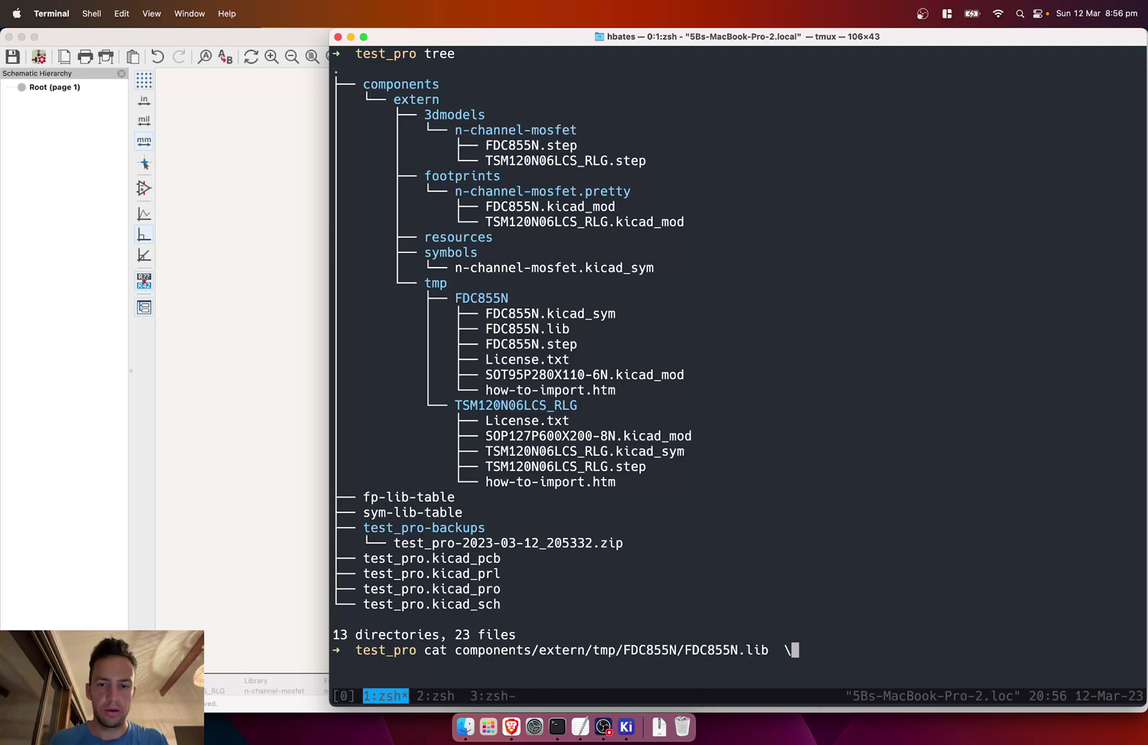
type("| les")
key("BackSpace")
key("BackSpace")
key("BackSpace")
type("less")
key("Return")
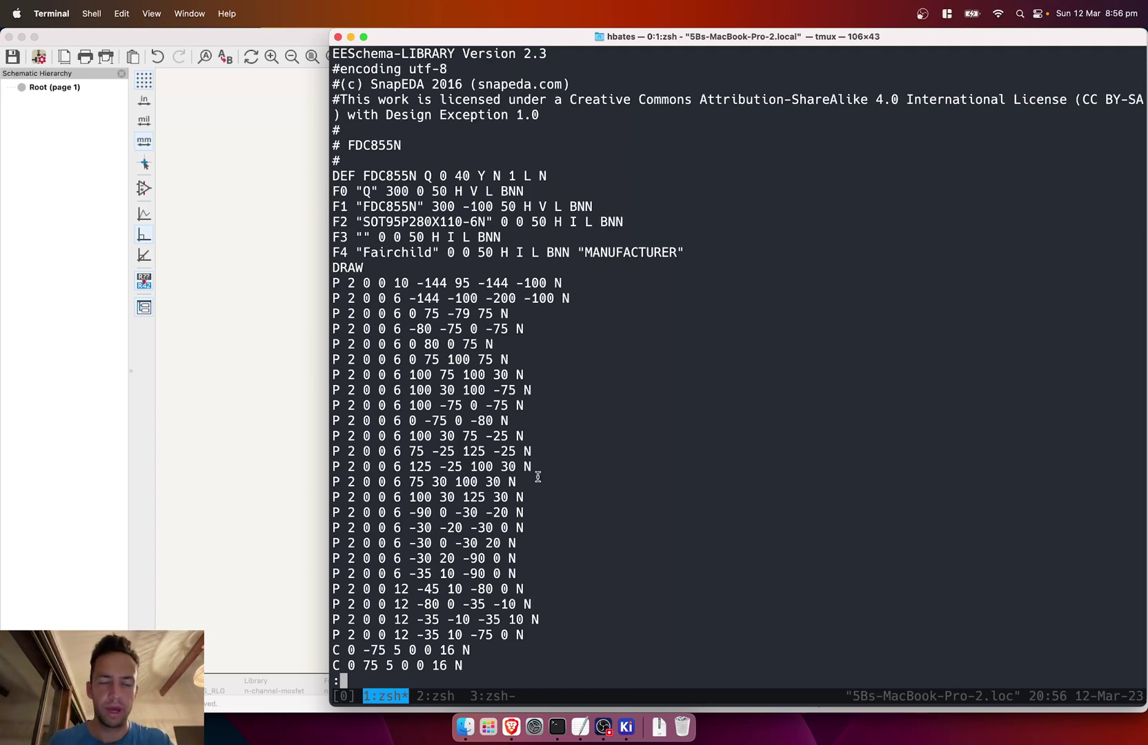
- Page to the end of FDC855N.lib and quit the pager
key("Down")
key("Down")
key("Down")
key("Down")
key("Down")
key("Down")
key("Down")
key("Down")
key("Down")
key("Down")
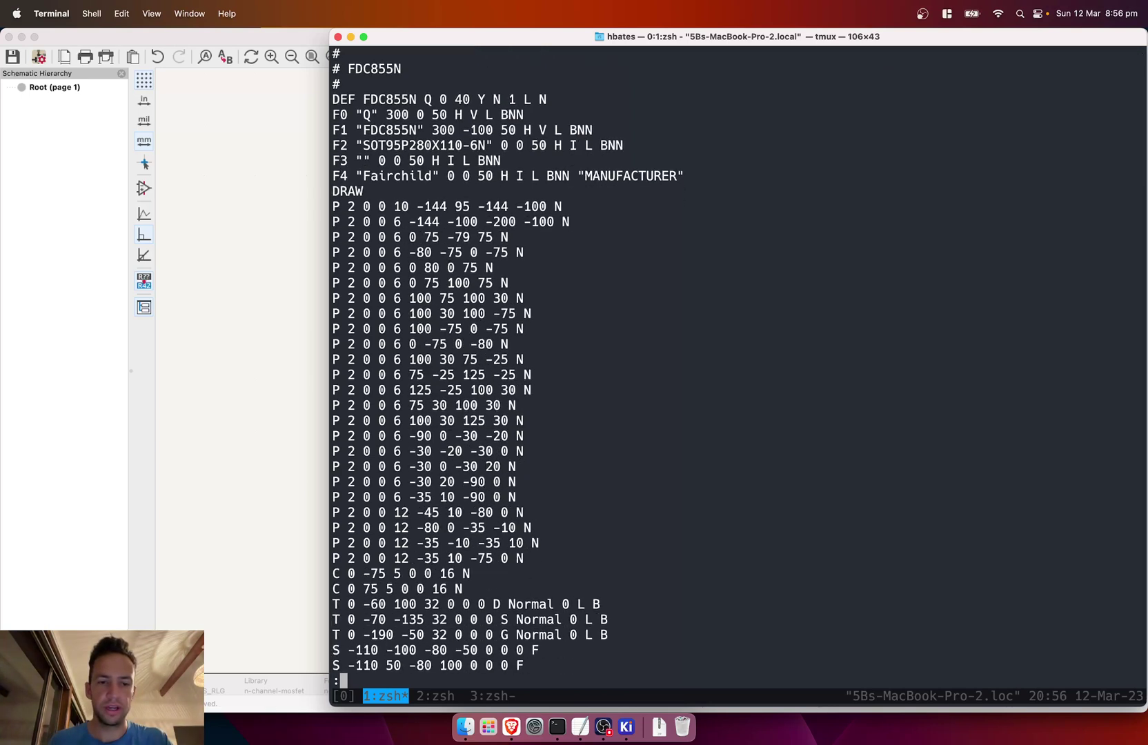
key("Down")
key("Down")
key("Down")
key("Down")
key("Down")
key("Down")
key("Down")
key("Down")
key("Down")
key("Down")
key("Down")
key("Down")
key("Down")
key("Down")
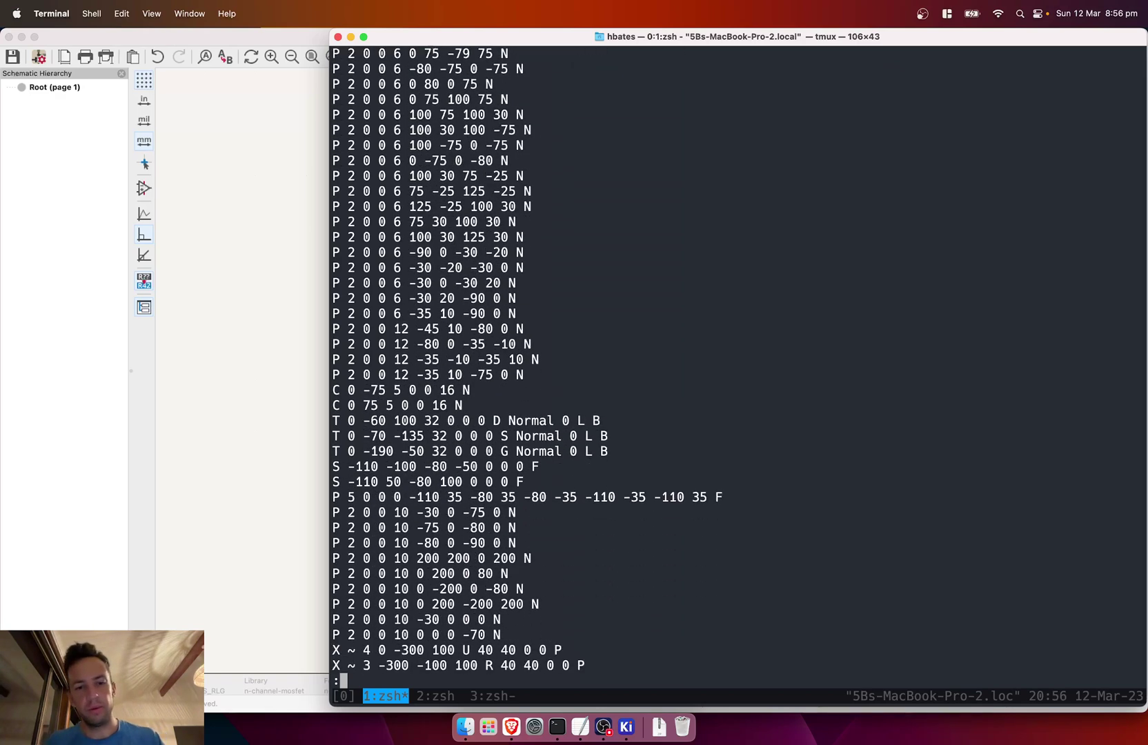
key("Down")
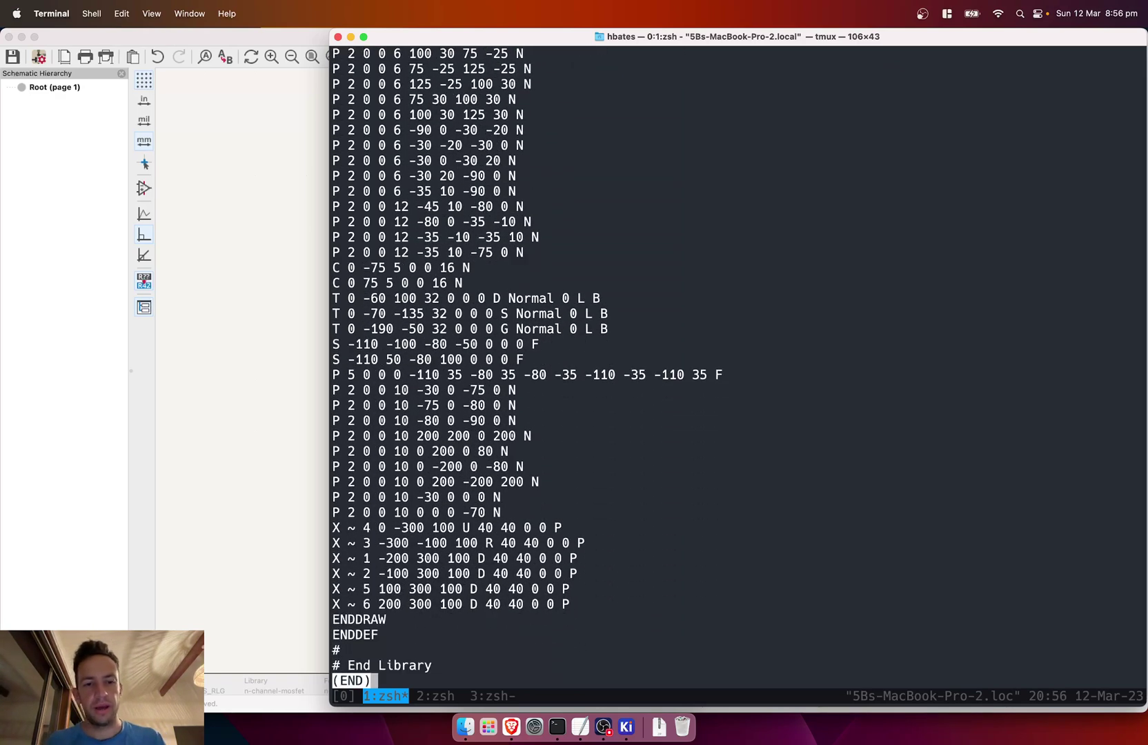
key("q")
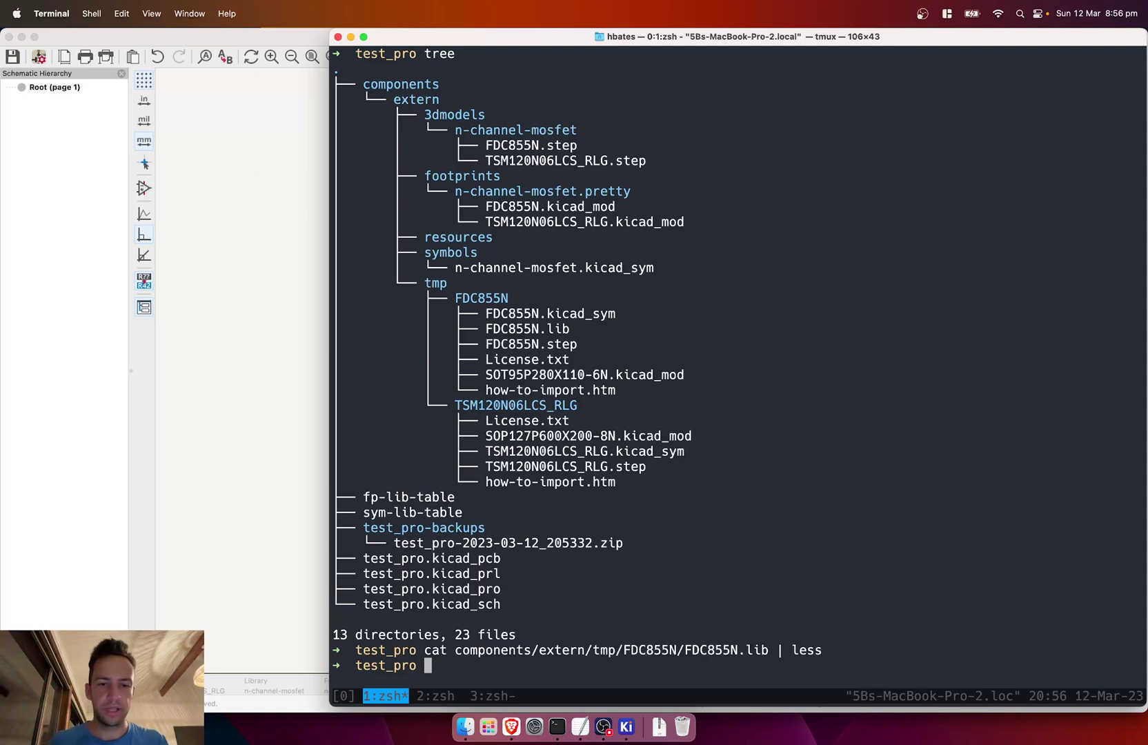
- Print FDC855N.kicad_sym with cat, scroll through its pins, and clear the screen
key("Up")
key("BackSpace")
key("BackSpace")
key("BackSpace")
key("BackSpace")
key("BackSpace")
key("BackSpace")
key("BackSpace")
key("BackSpace")
key("BackSpace")
key("BackSpace")
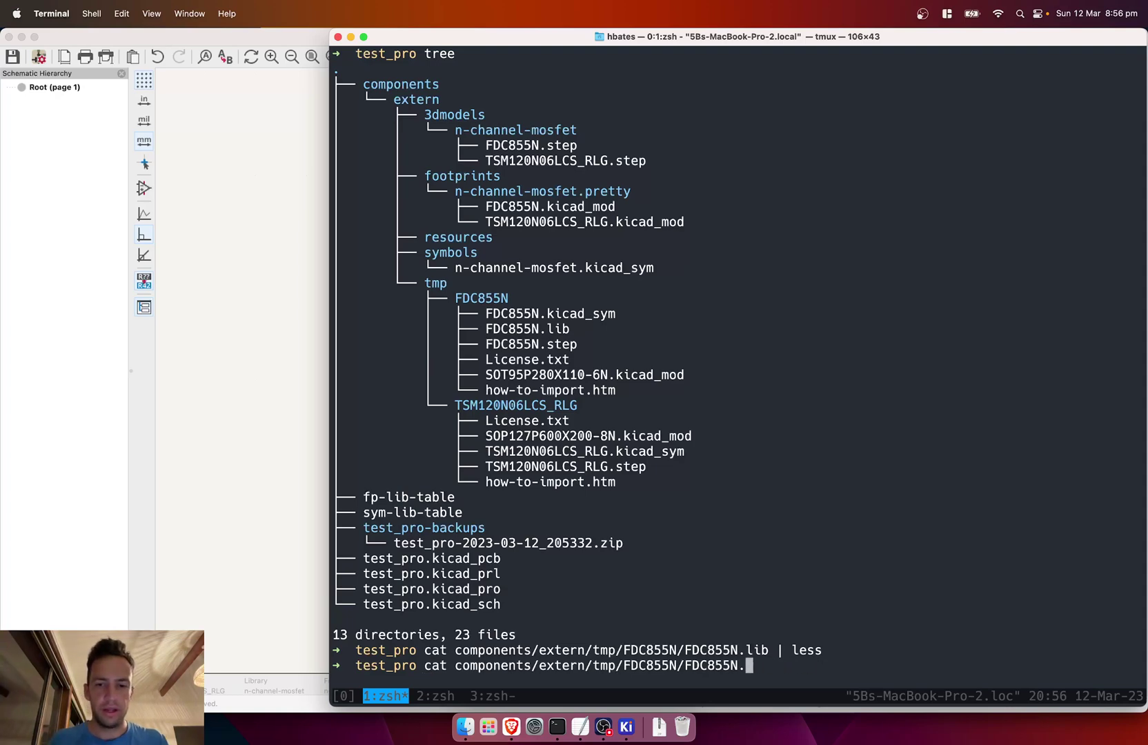
type("ki")
key("Tab")
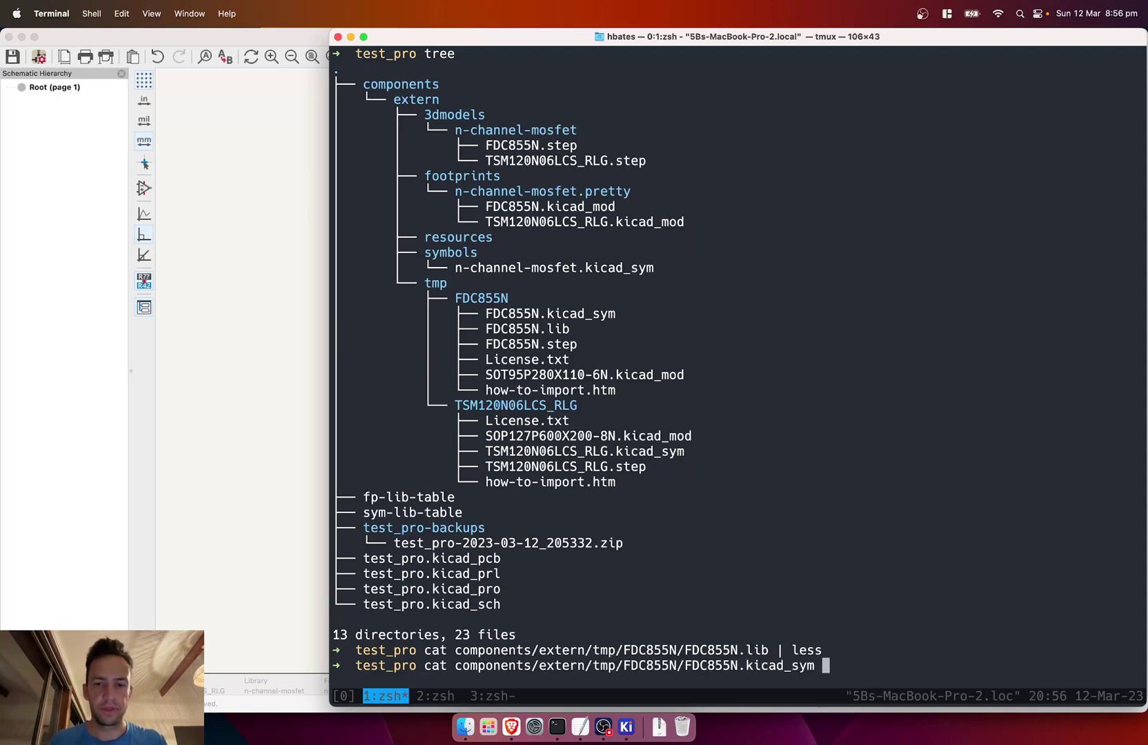
key("Return")
scroll(481, 360, "up", 20)
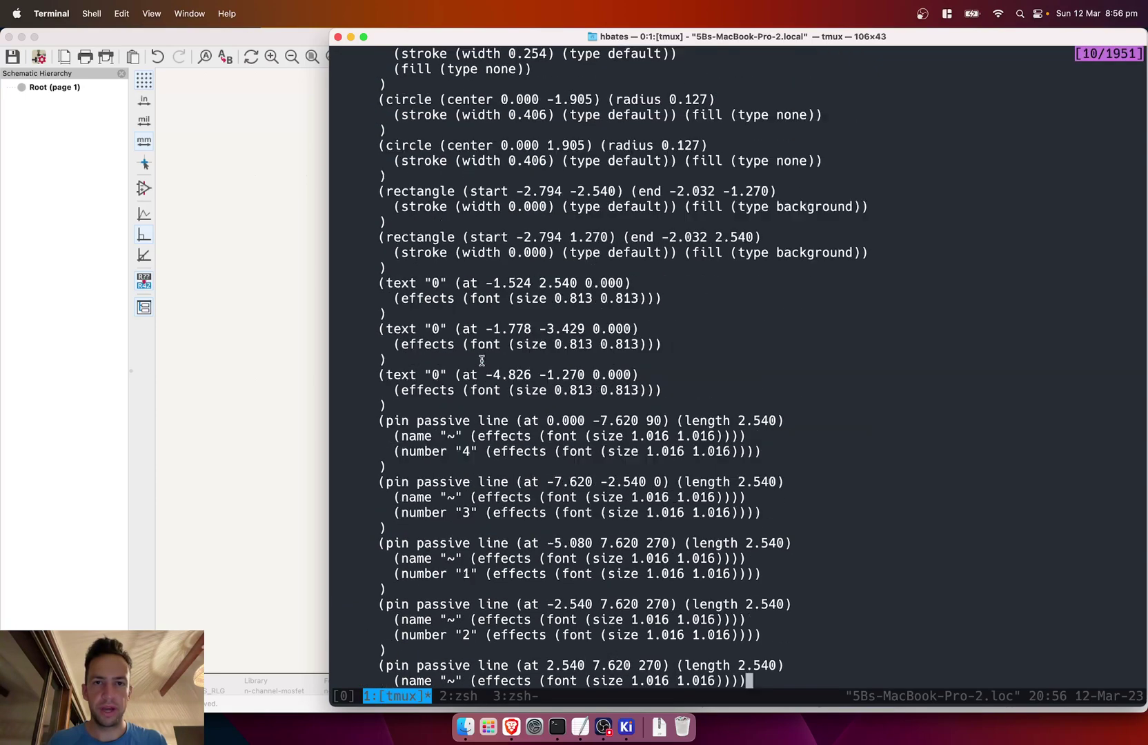
scroll(482, 361, "down", 12)
key("q")
type("clear")
key("Return")
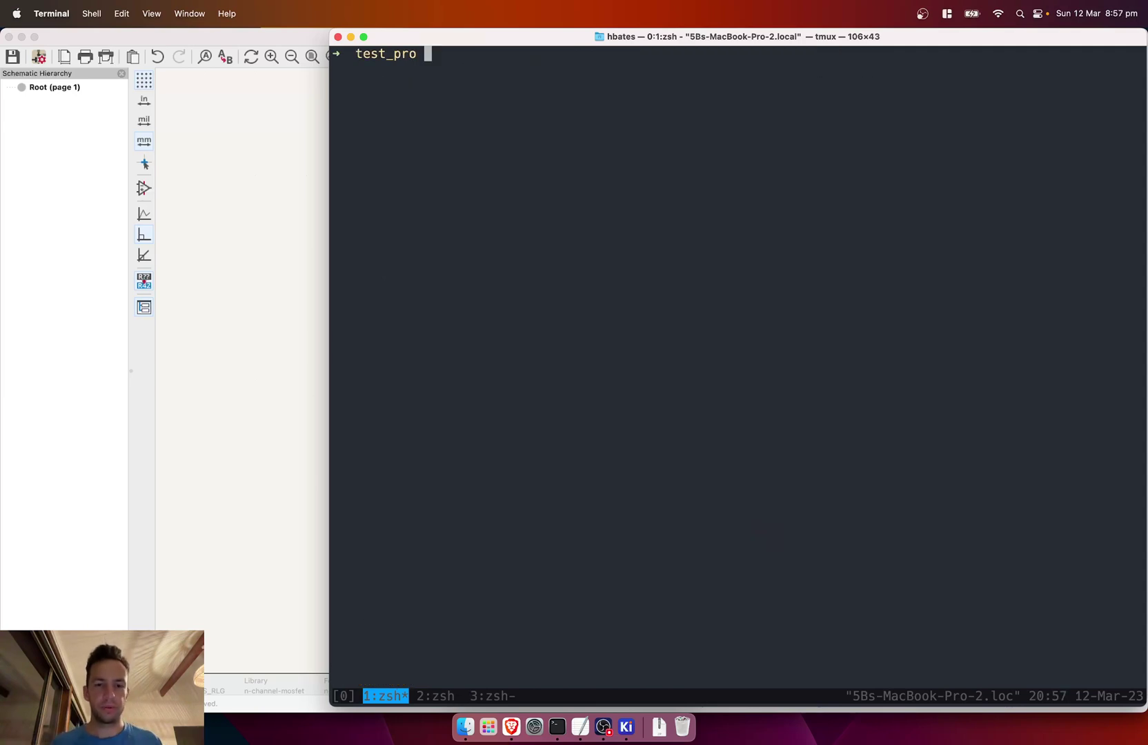
- On the LM358P page, start the KiCad-format symbol and footprint download
left_click(511, 726)
left_click(445, 42)
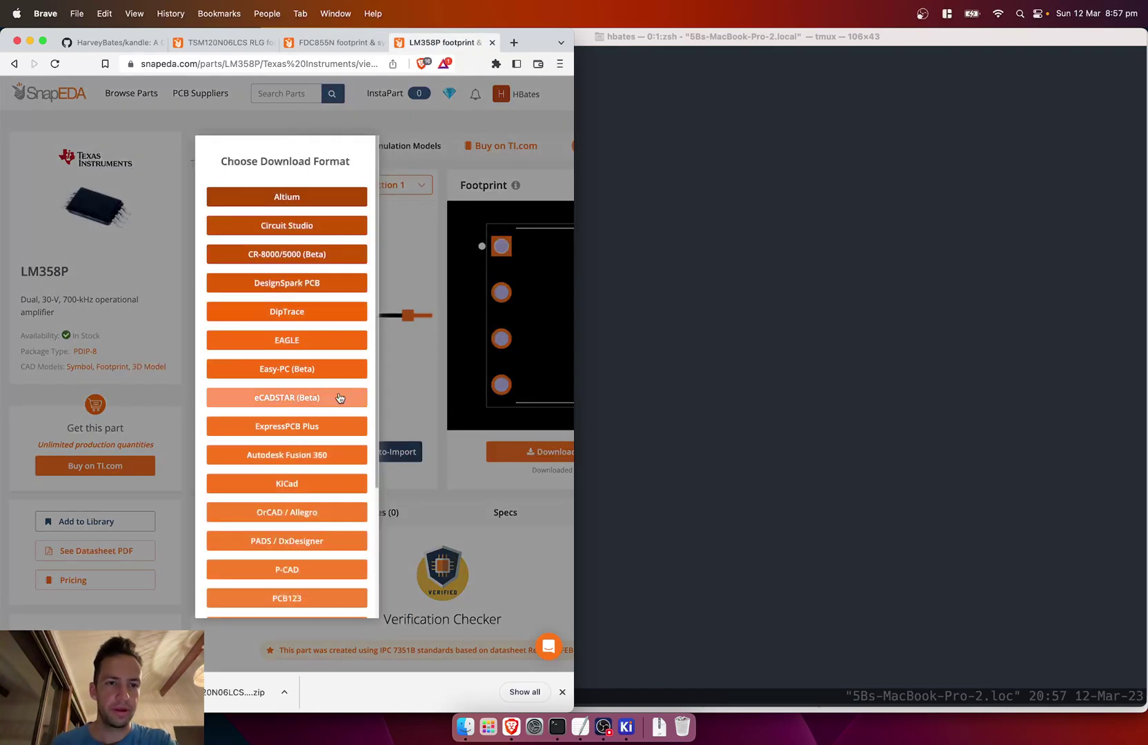
left_click(286, 483)
left_click(290, 271)
left_click(686, 272)
- Save the LM358P zip to Downloads and run kandle -f ~/Downloads/LM358P.zip -l op-amp
type("kand")
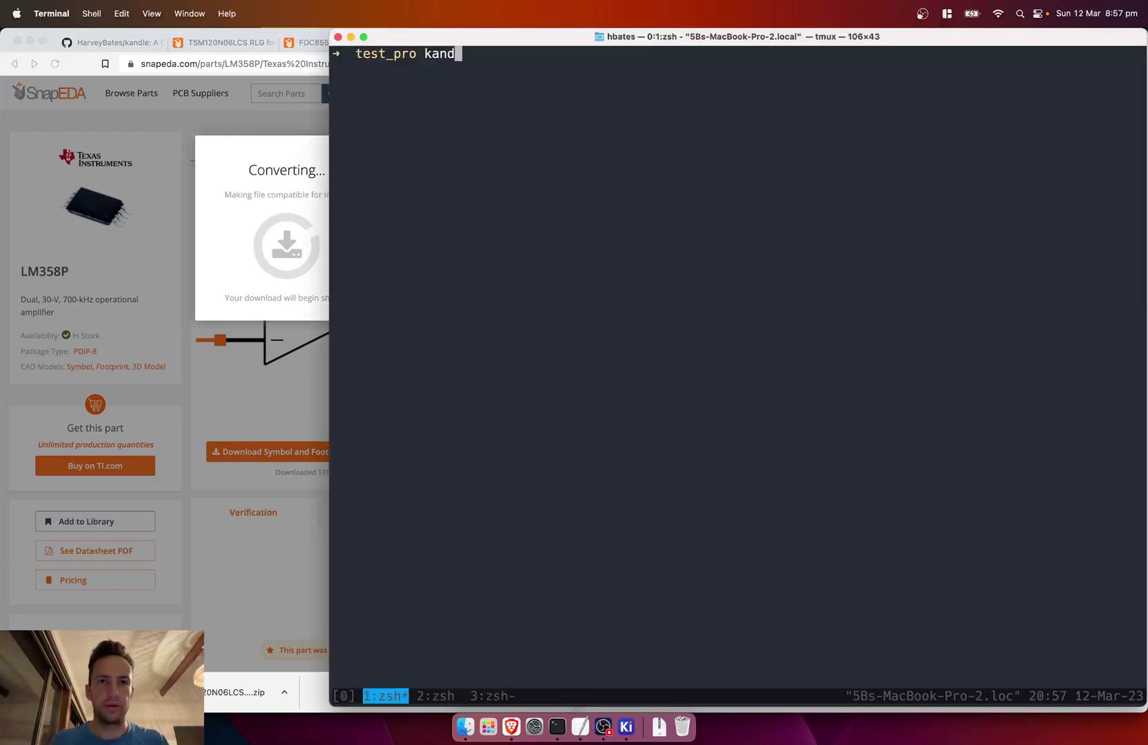
type("le -f ")
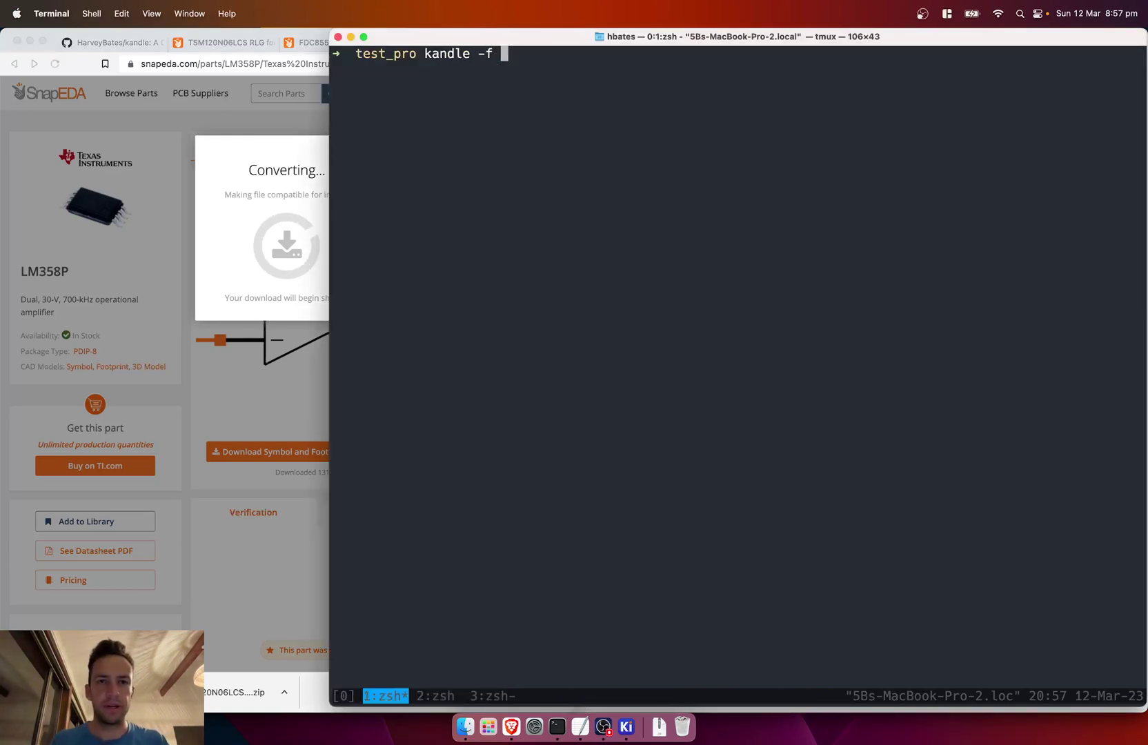
type("~/Doc")
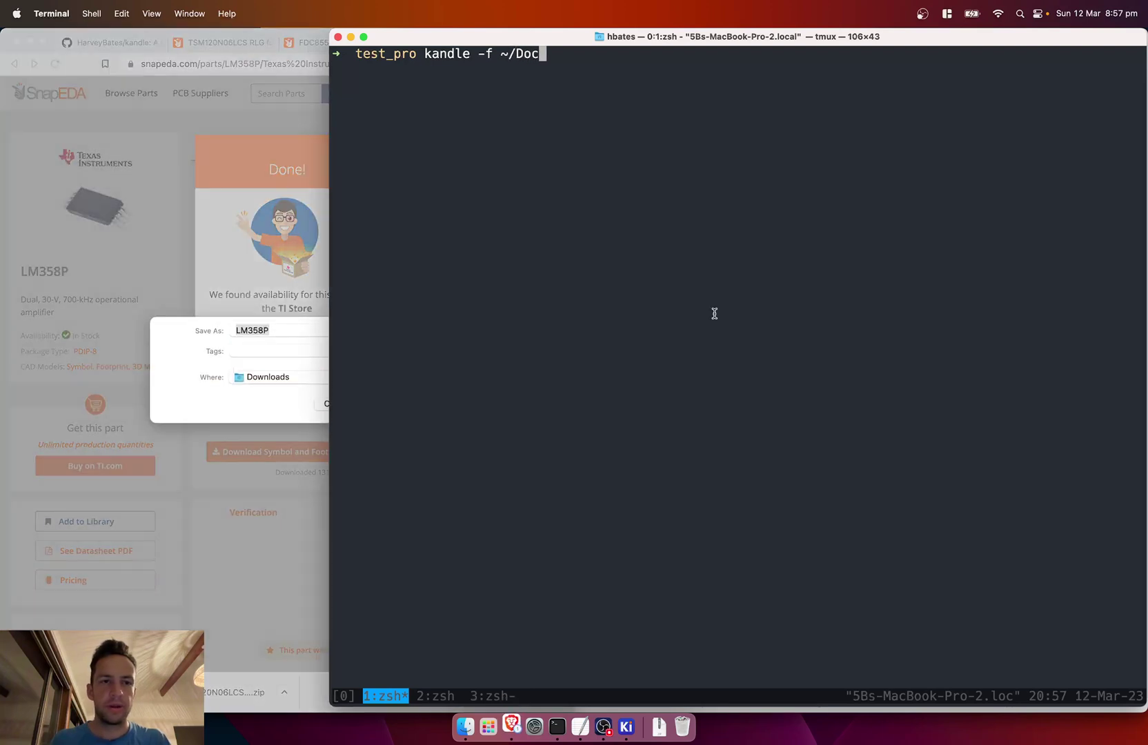
left_click(307, 405)
left_click(384, 402)
left_click(679, 275)
key("BackSpace")
type("wn")
key("Tab")
type("LN")
key("BackSpace")
type("M")
key("Tab")
type("-l ")
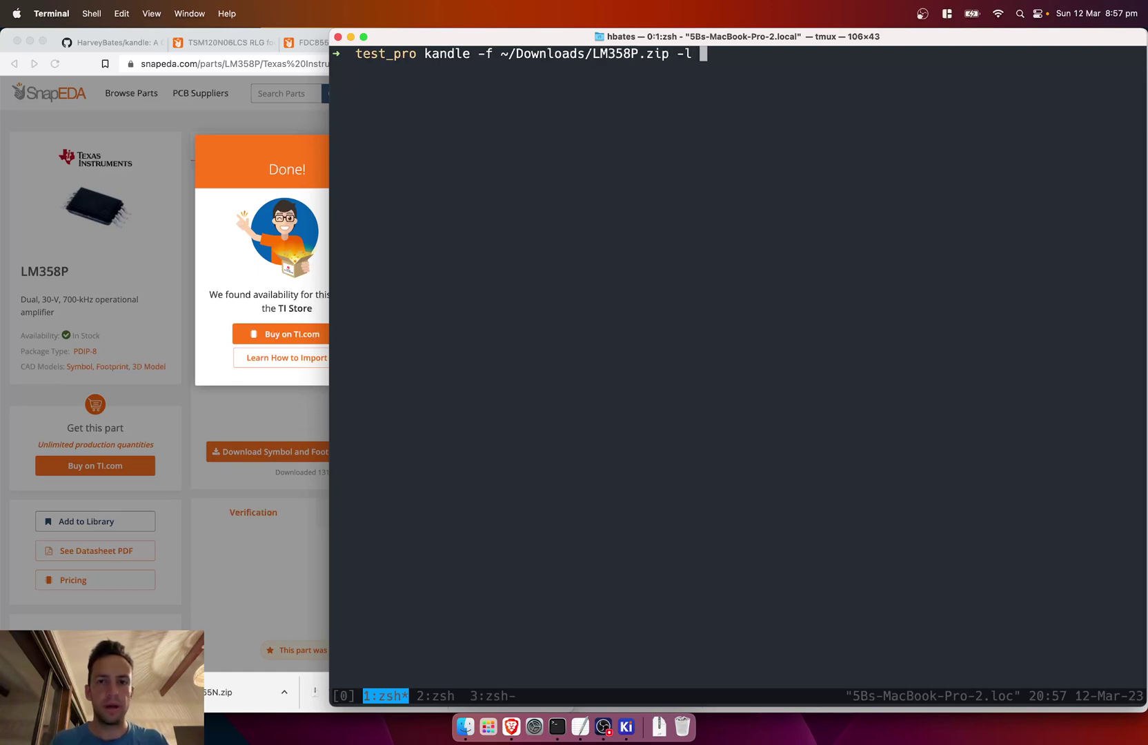
type("op-amp")
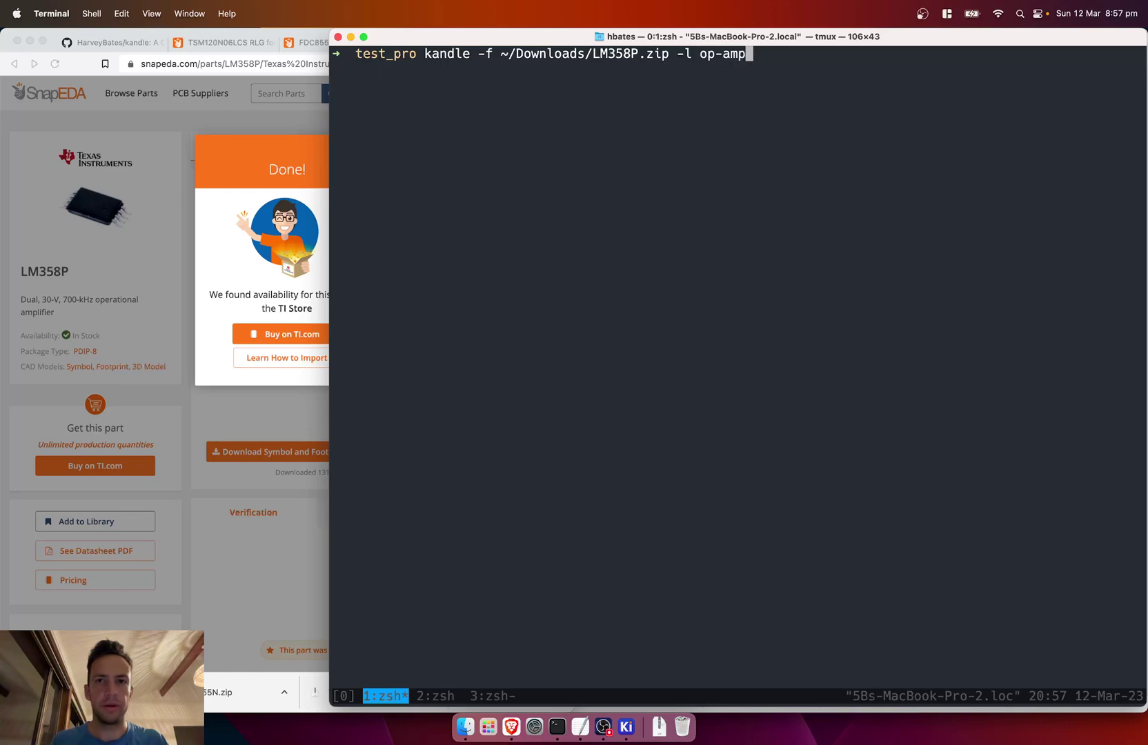
key("Return")
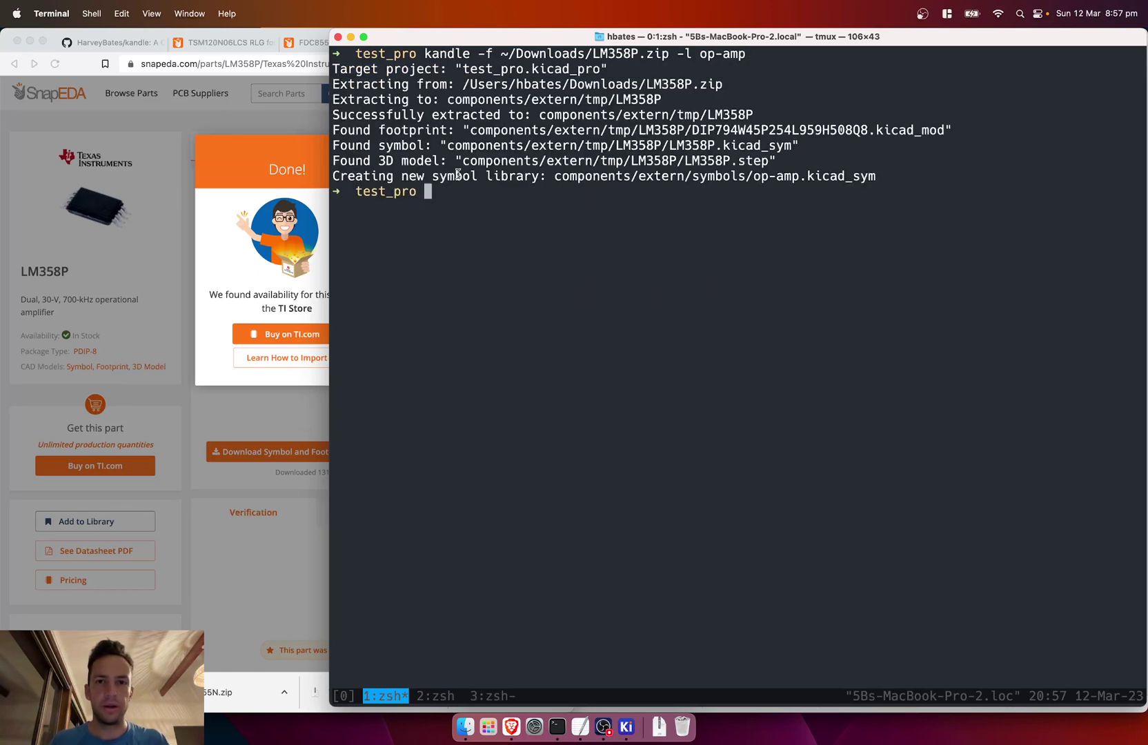
- Clear the terminal and list the tree showing the new op-amp libraries: 16 directories, 31 files
type("clear")
key("Return")
type("tree")
key("Return")
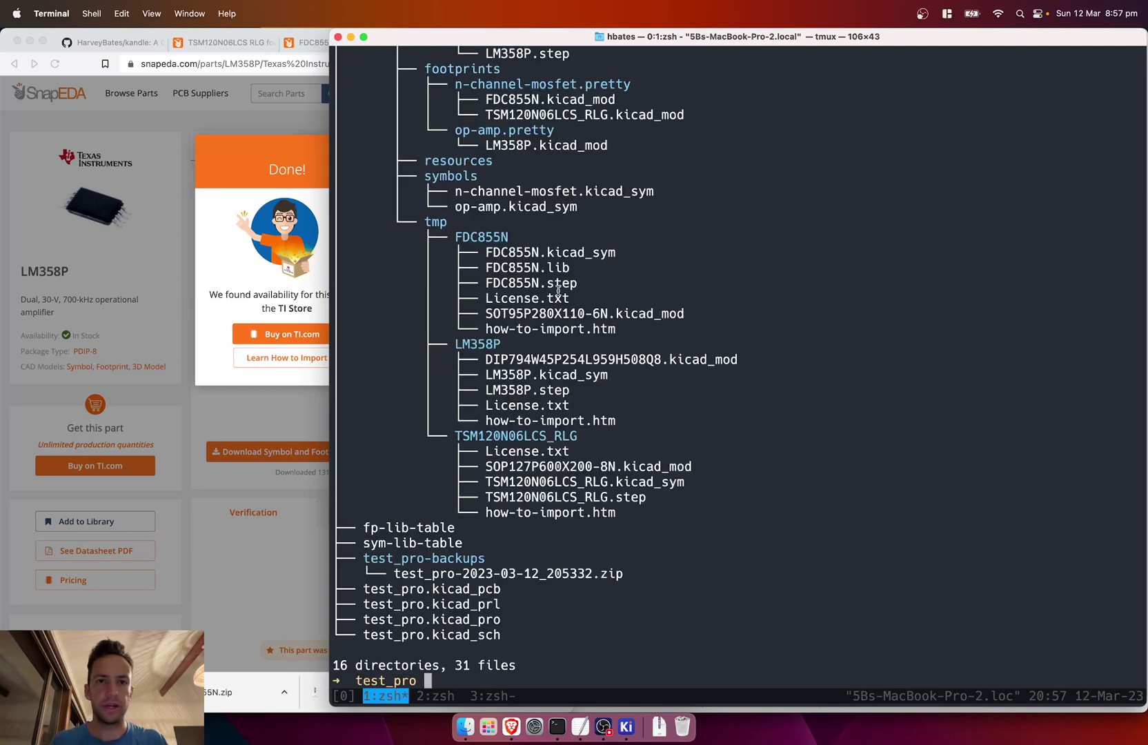
scroll(534, 282, "up", 4)
scroll(530, 279, "down", 2)
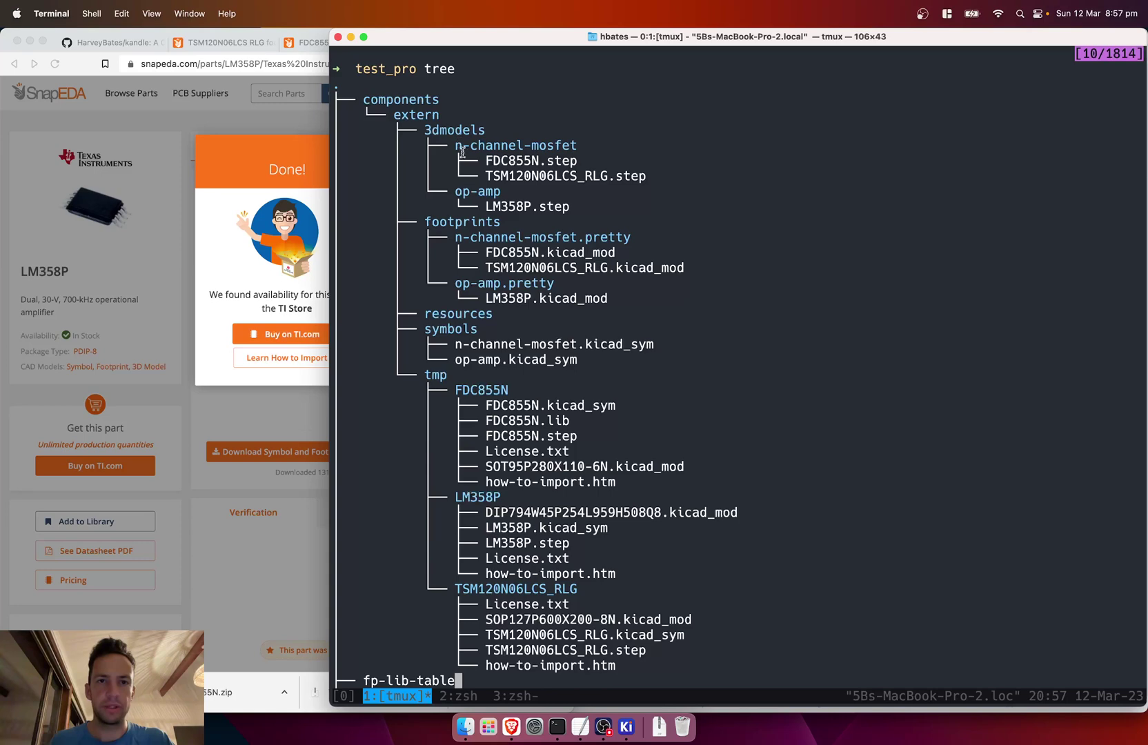
scroll(483, 195, "down", 2)
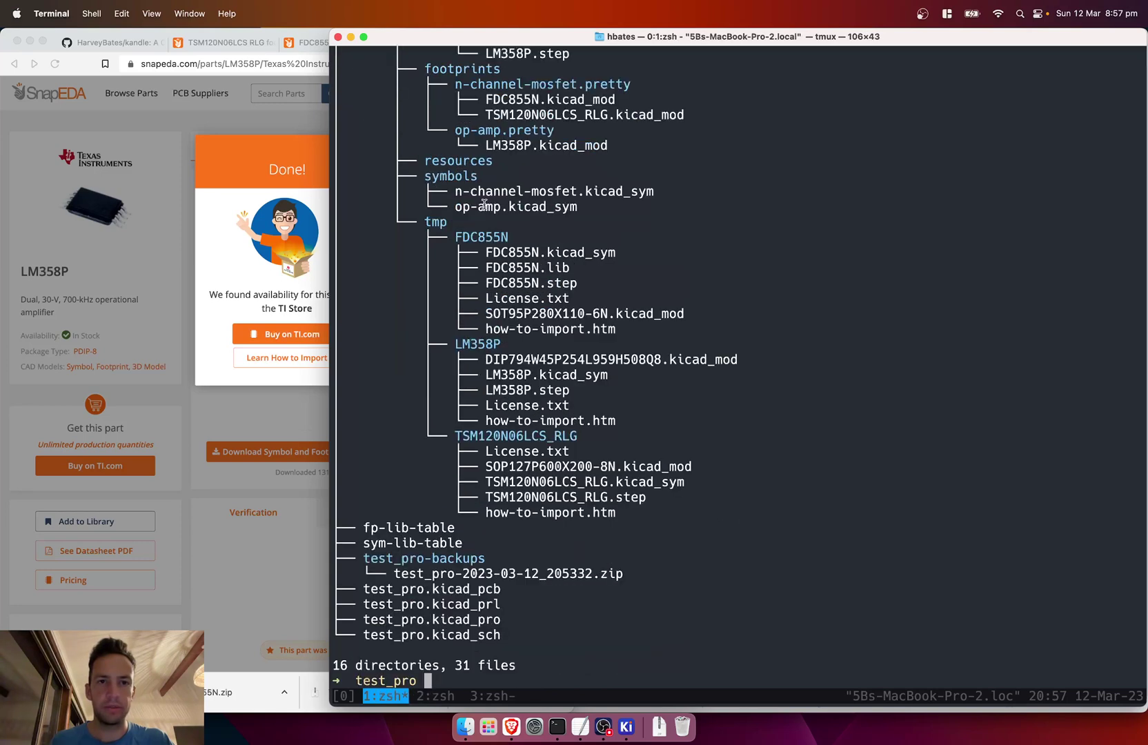
scroll(483, 204, "up", 1)
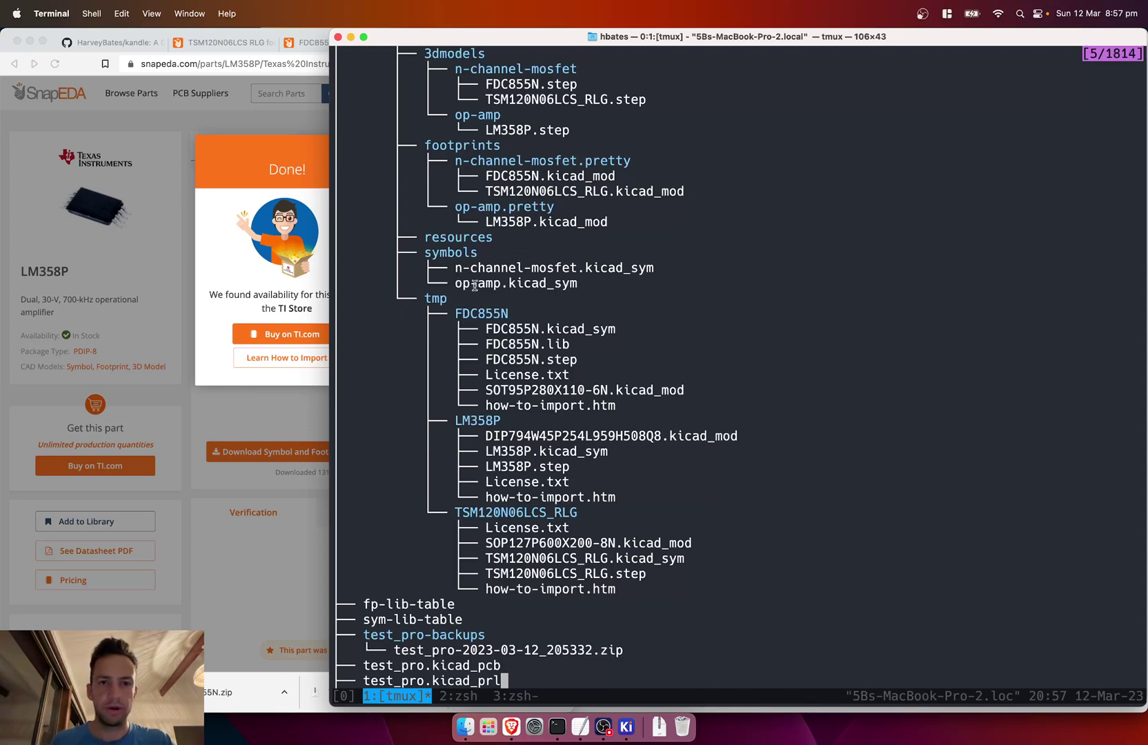
scroll(492, 285, "down", 1)
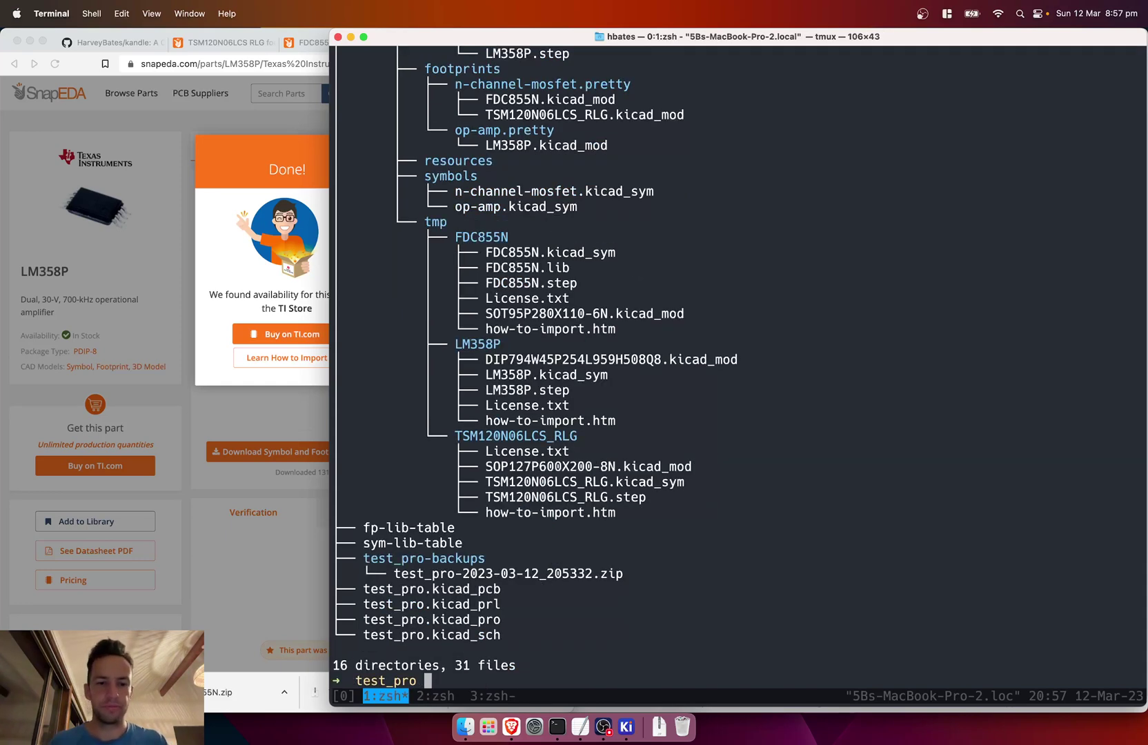
- Add op-amp.kicad_sym from components/extern/symbols as a project symbol library
left_click(626, 728)
left_click(1140, 128)
type("ts")
key("Escape")
left_click(296, 13)
left_click(334, 52)
left_click(258, 485)
left_click(633, 254)
left_click(668, 254)
left_click(682, 296)
left_click(691, 268)
left_click(738, 455)
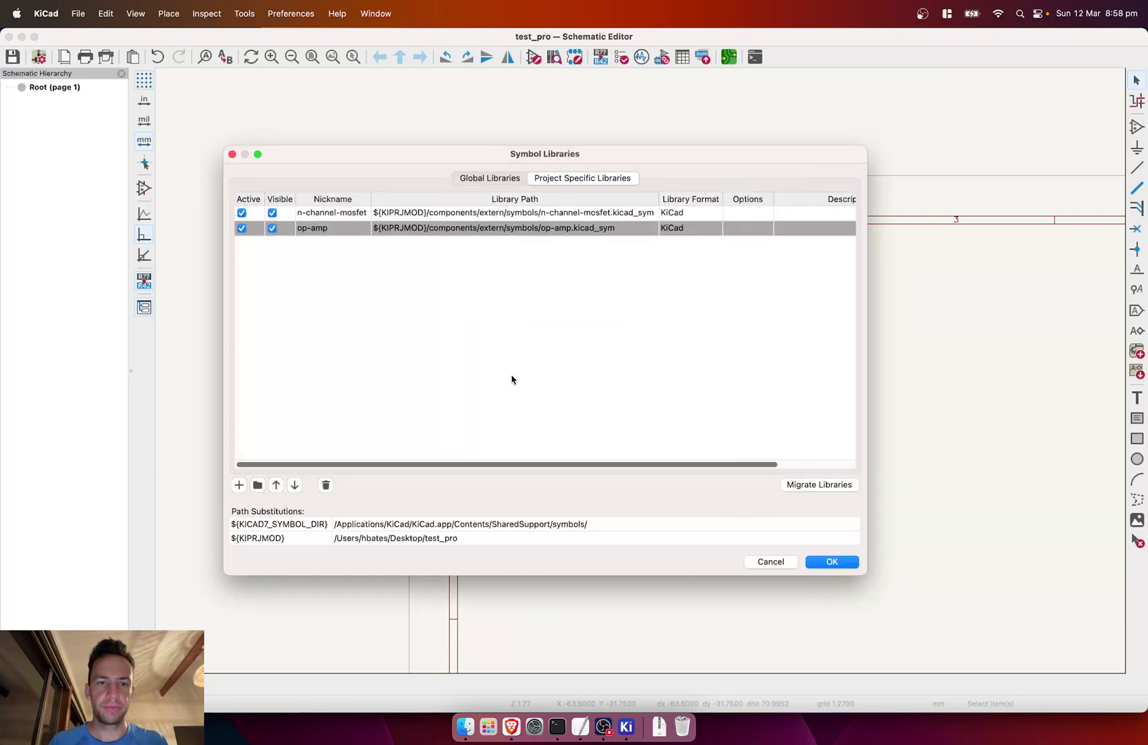
left_click(822, 564)
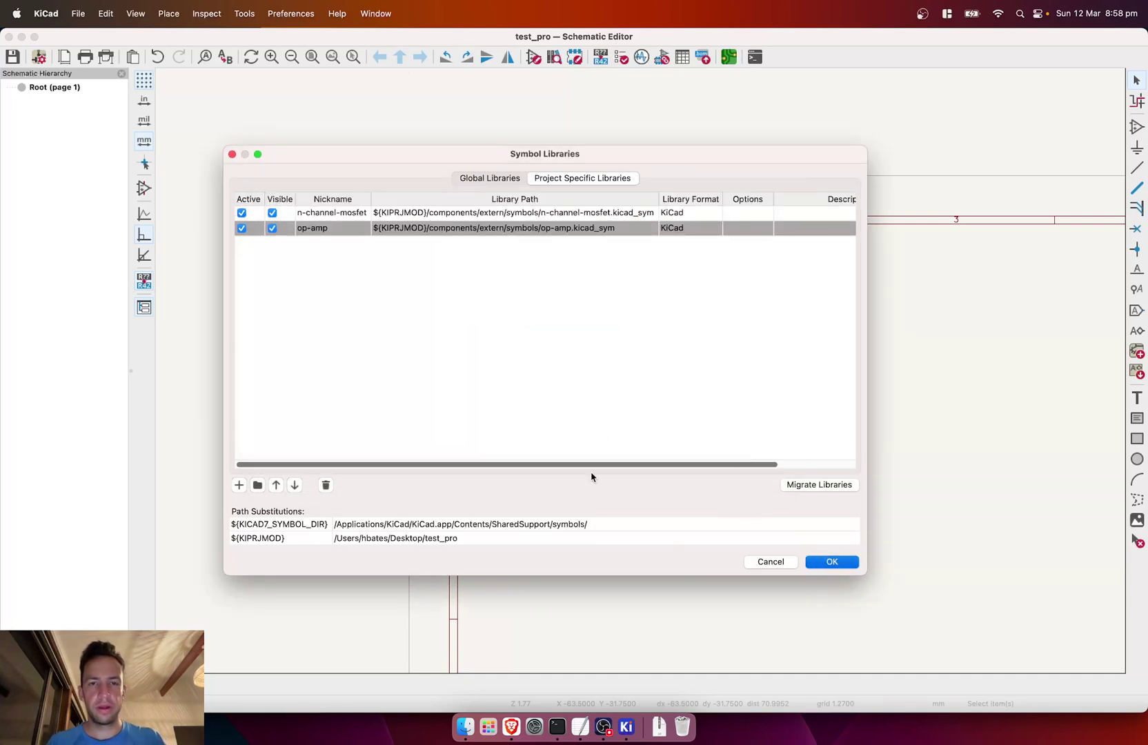
- In the PCB editor, add the op-amp.pretty folder as a project footprint library
key("ctrl+Up")
left_click(557, 235)
left_click(326, 14)
left_click(366, 56)
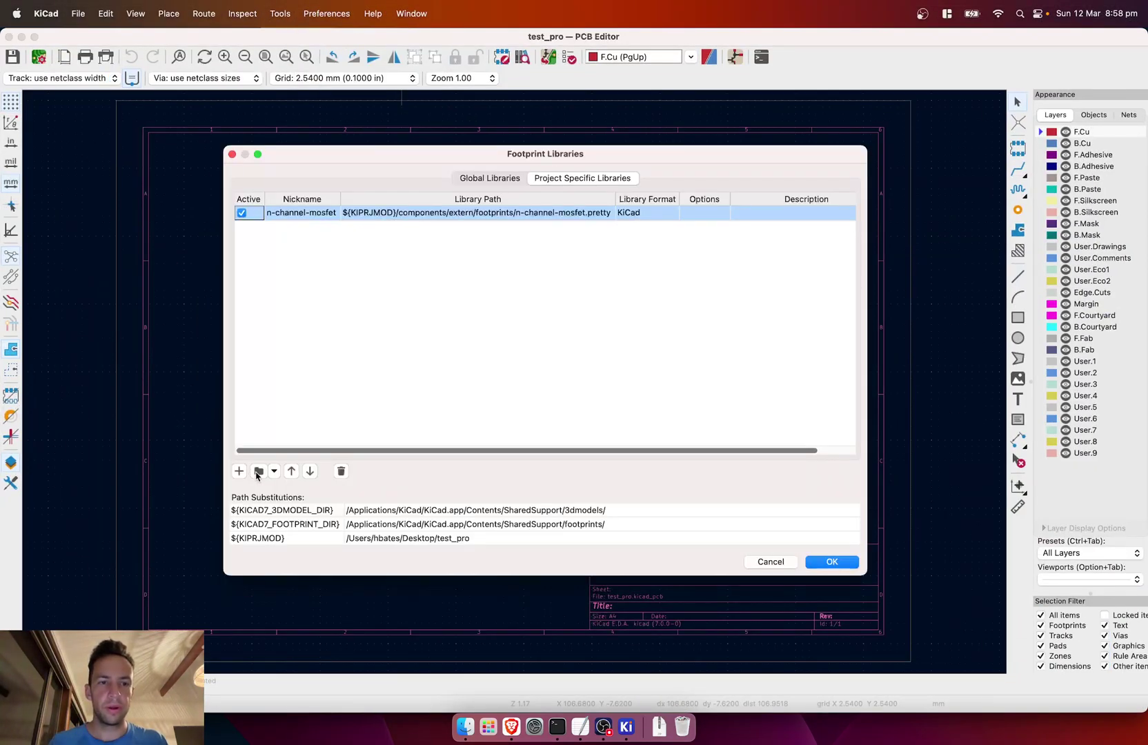
left_click(259, 471)
left_click(625, 255)
left_click(690, 255)
left_click(664, 295)
left_click(562, 267)
left_click(667, 271)
left_click(739, 454)
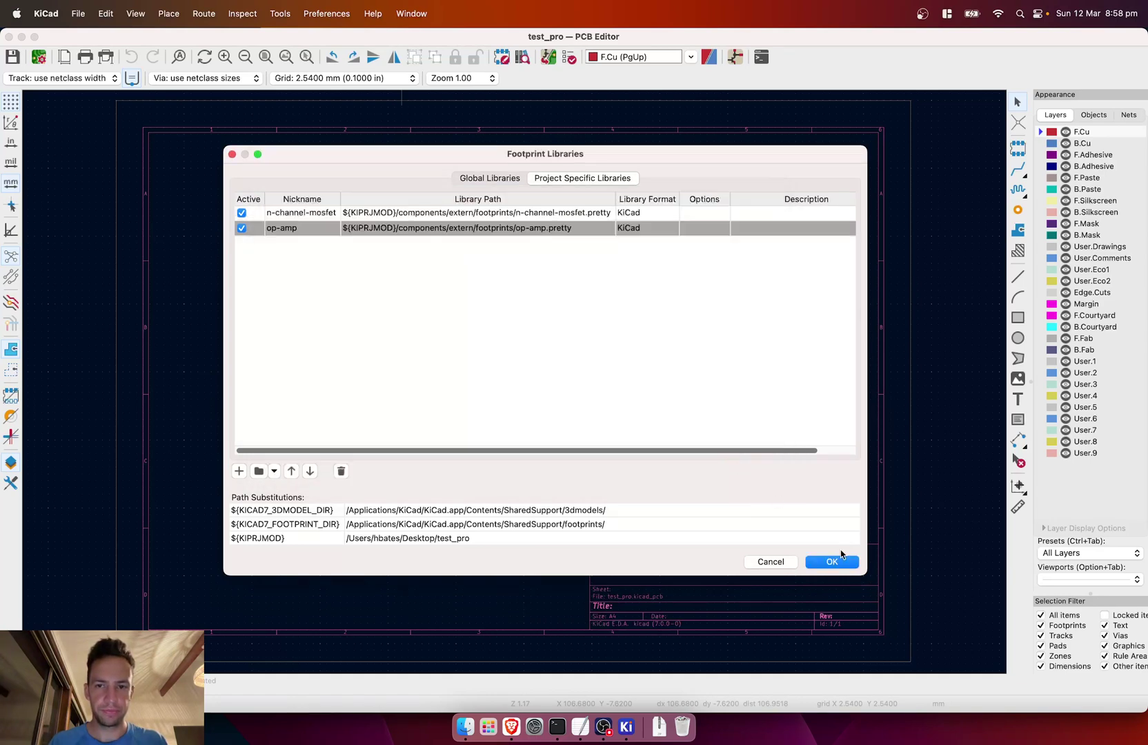
left_click(835, 562)
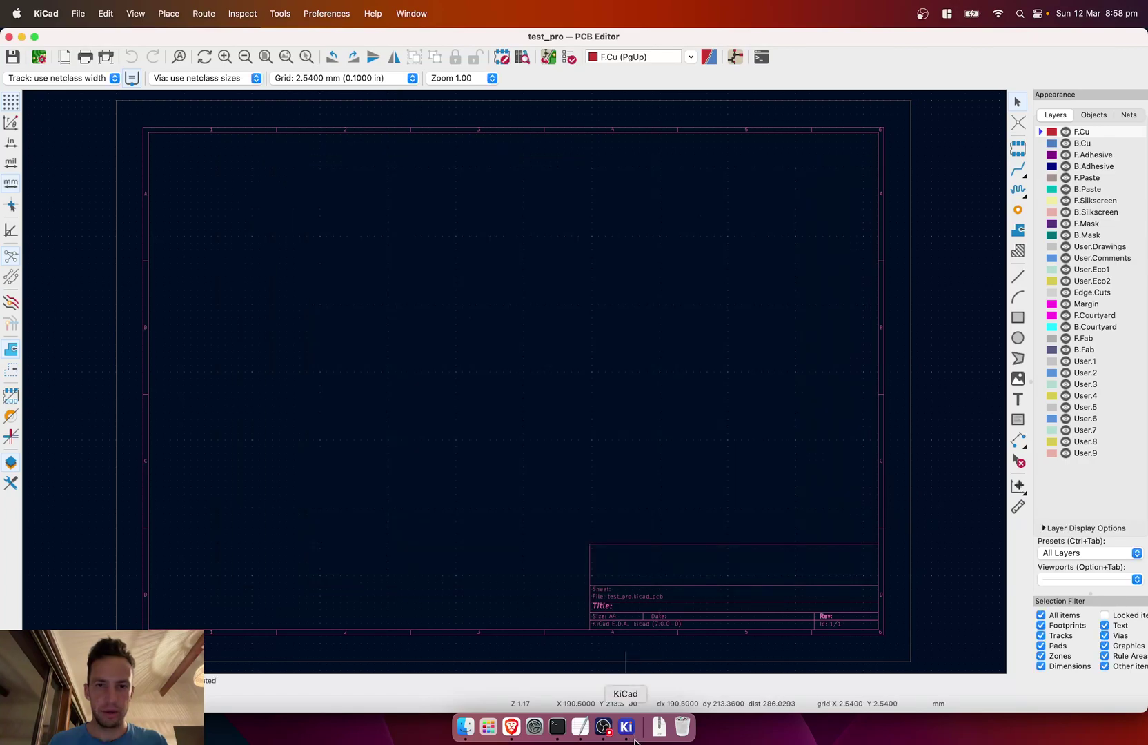
- Bring the KiCad schematic editor window to the front
key("ctrl+Up")
left_click(824, 334)
key("ctrl+Up")
left_click(559, 325)
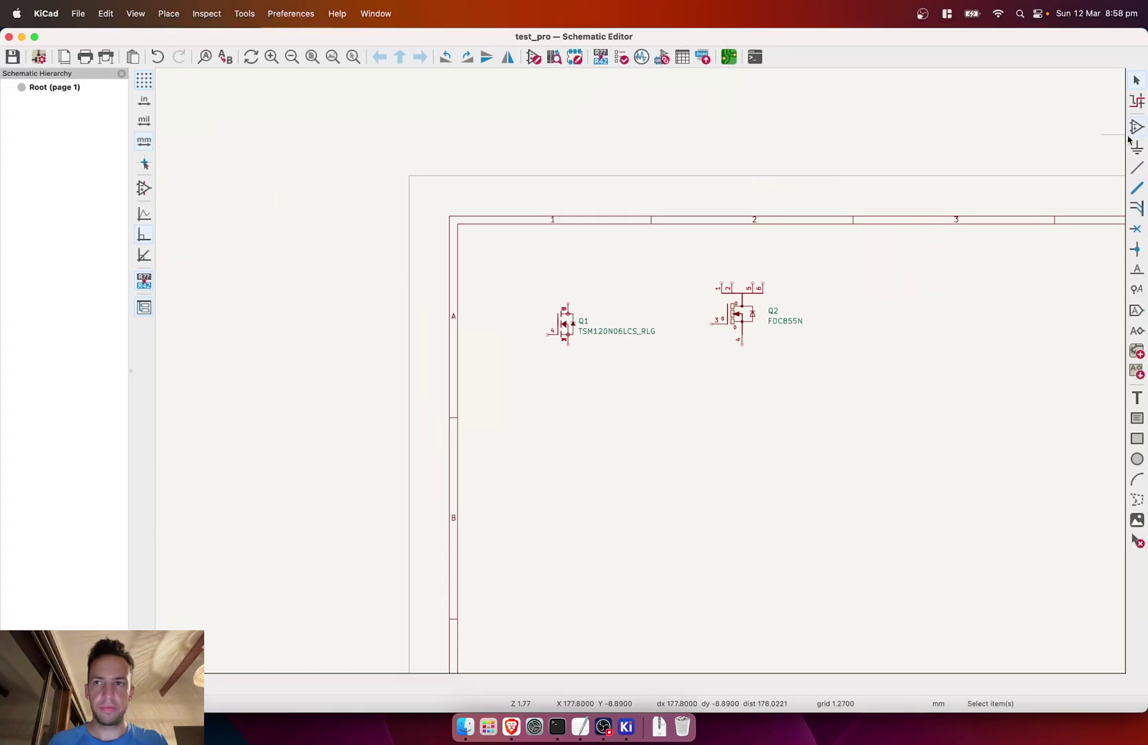
- Search the symbol chooser for 'op-amp' and preview LM358P units A, B and C
type("aop-amp")
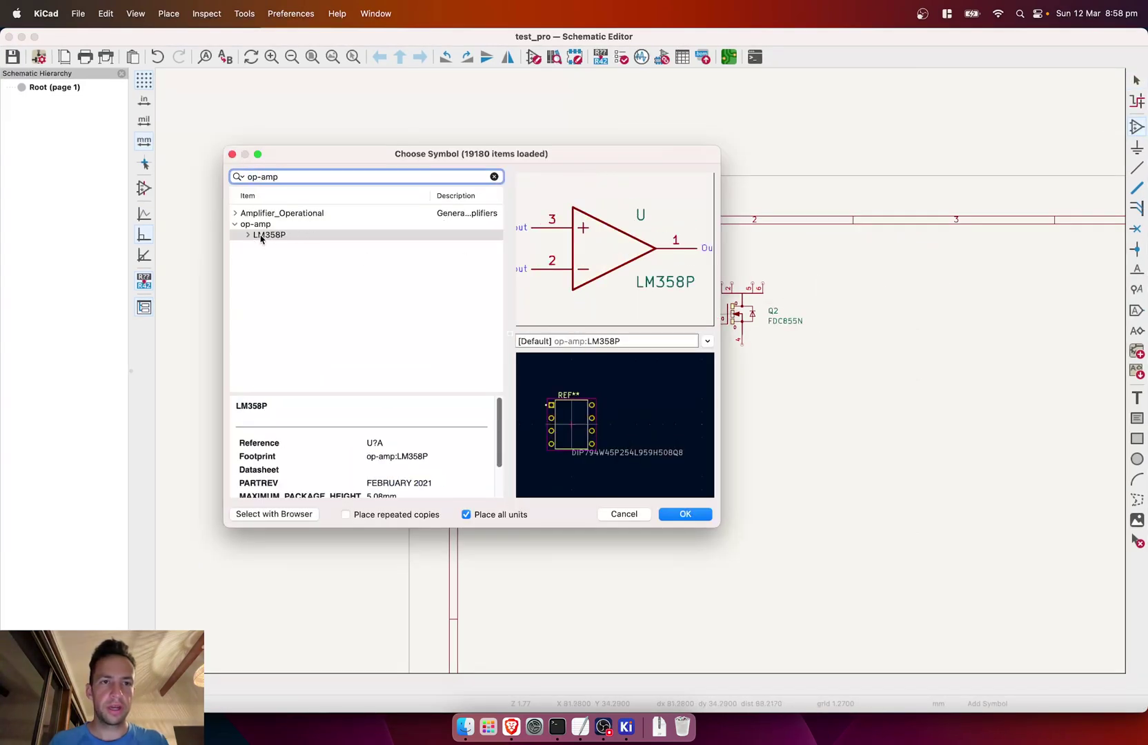
left_click(253, 237)
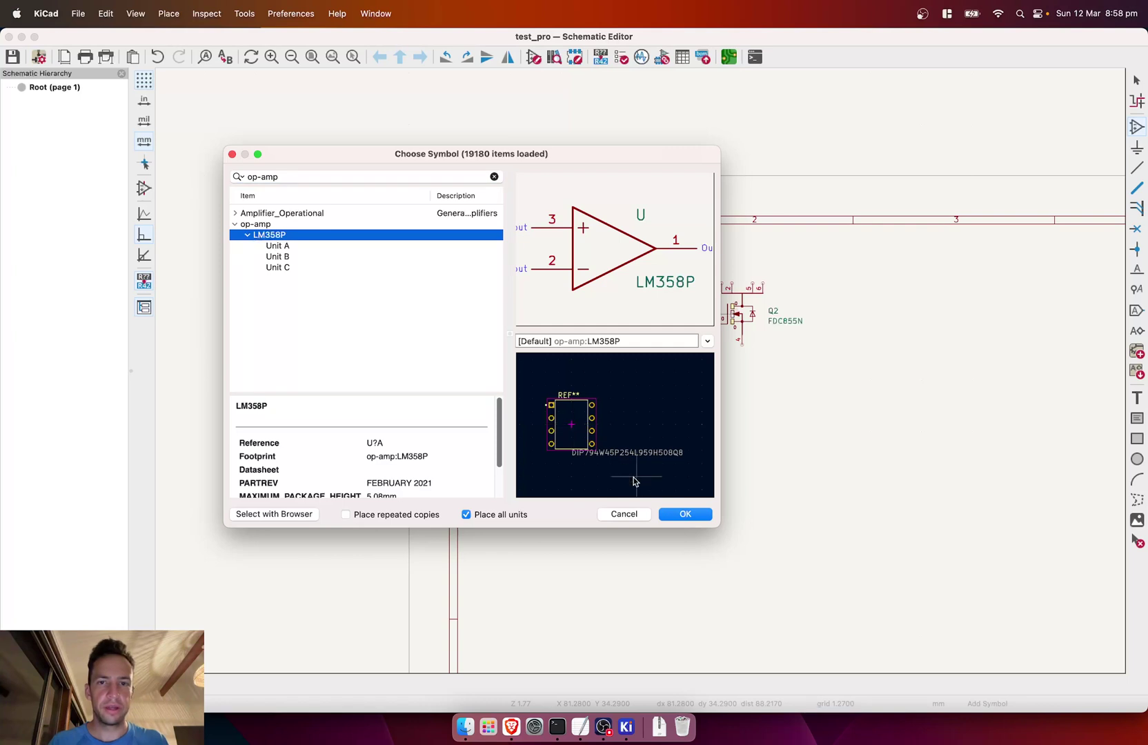
left_click(291, 247)
left_click(286, 258)
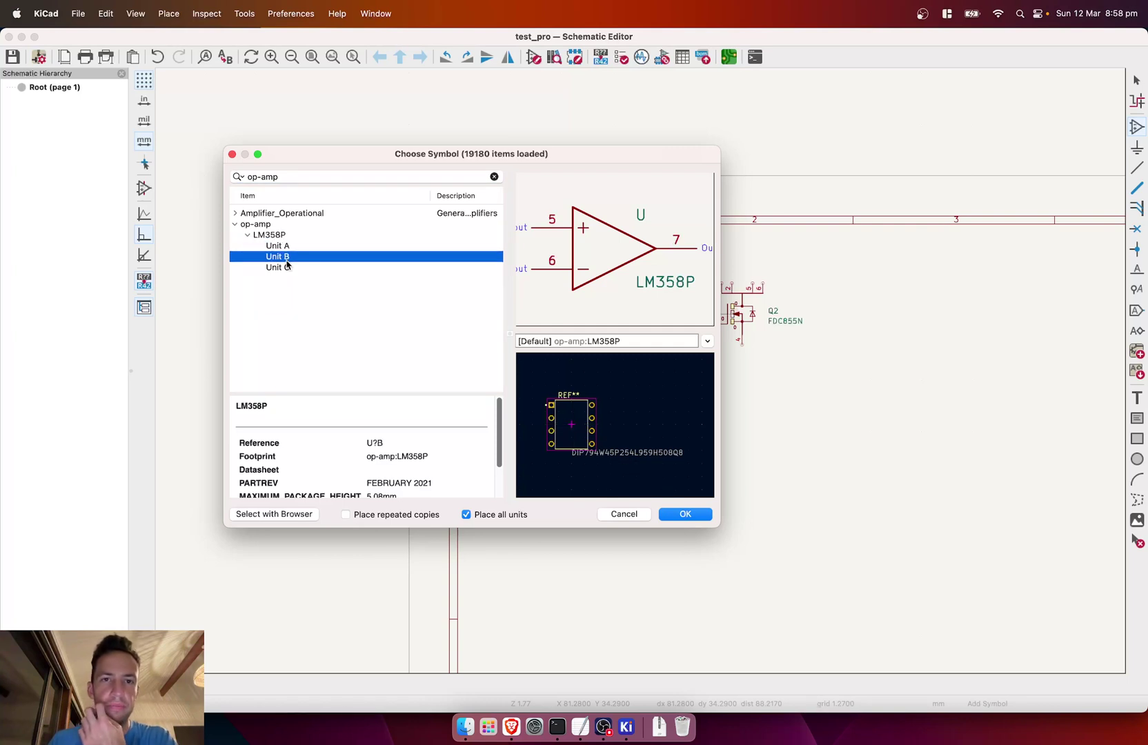
left_click(284, 267)
left_click(280, 249)
left_click(276, 257)
left_click(274, 247)
left_click(263, 236)
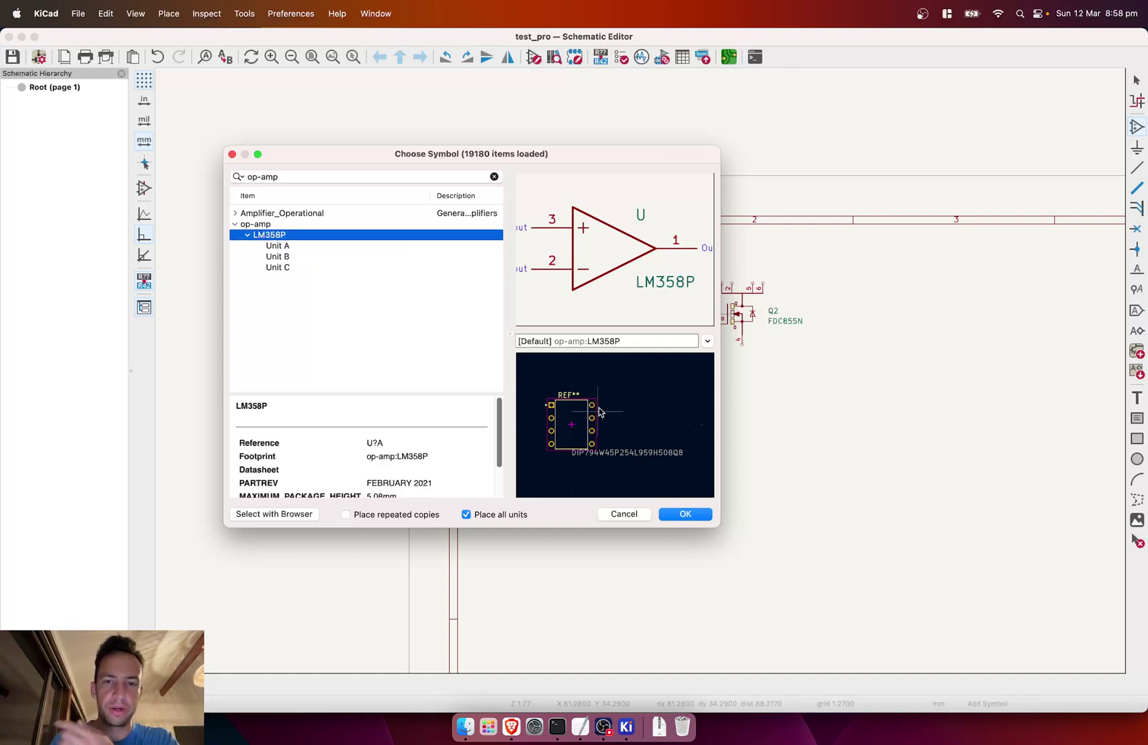
- Place a single LM358P unit U1A below the MOSFETs and save
left_click(679, 514)
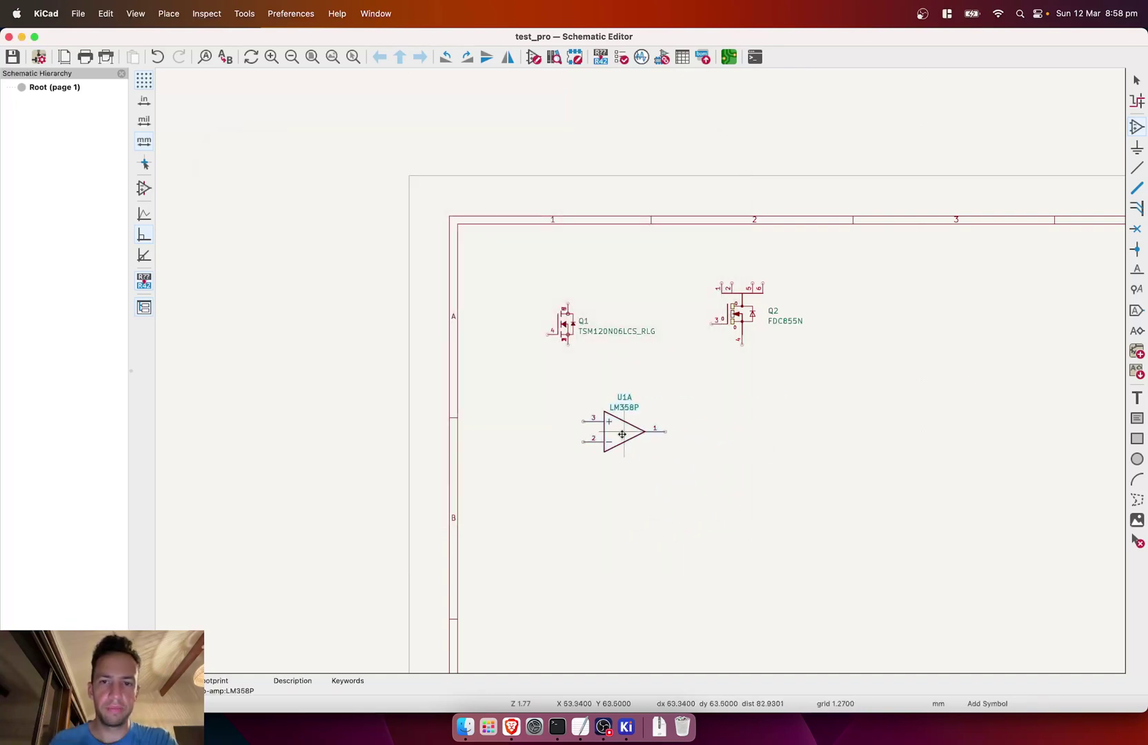
left_click(573, 440)
scroll(545, 456, "up", 5)
key("super+s")
scroll(641, 379, "down", 4)
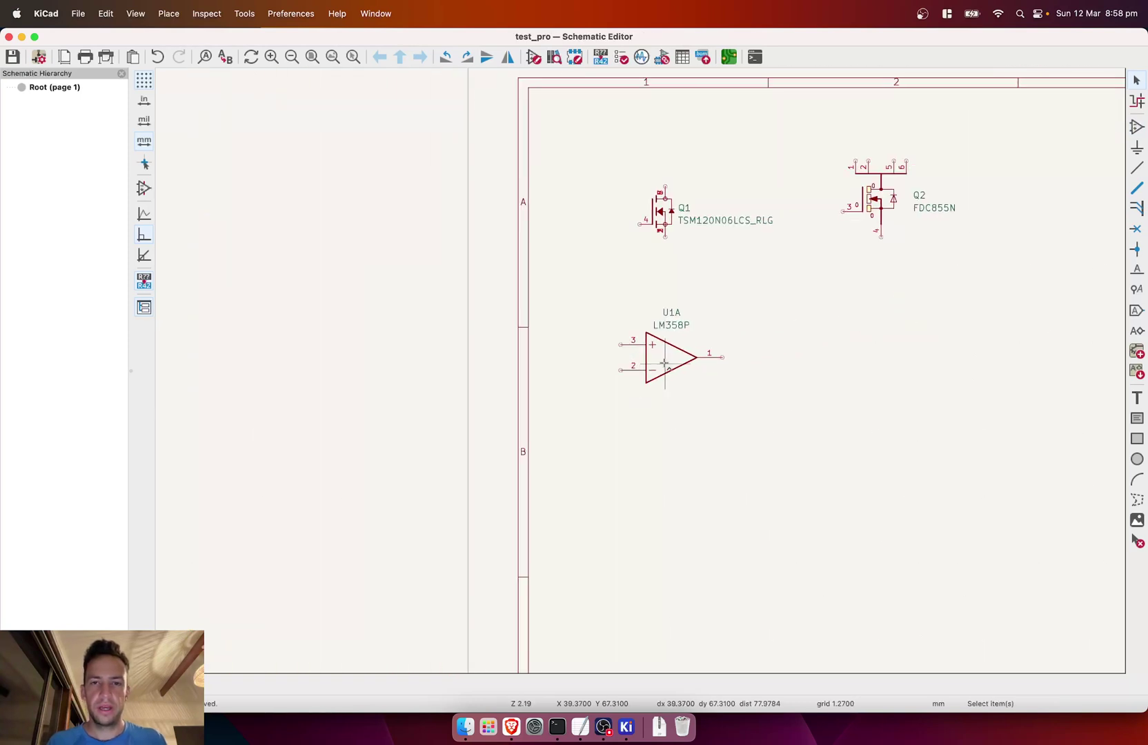
- Delete the lone U1A op-amp unit
key("u")
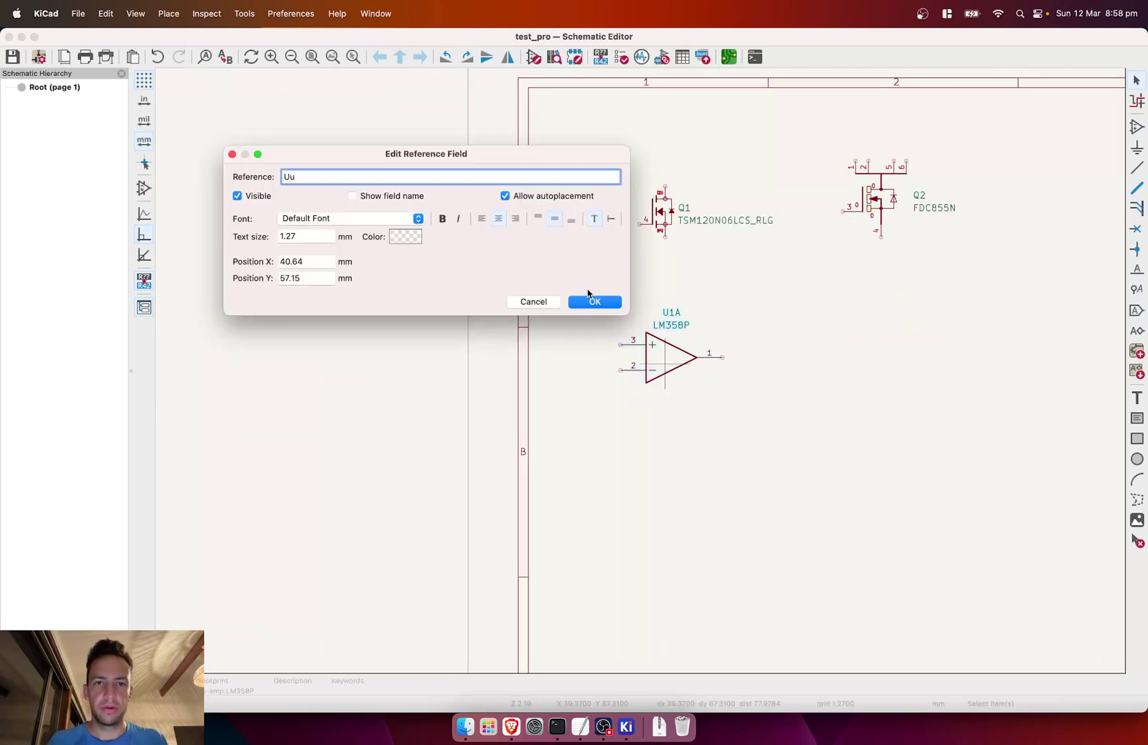
left_click(589, 300)
left_click(661, 354)
key("Delete")
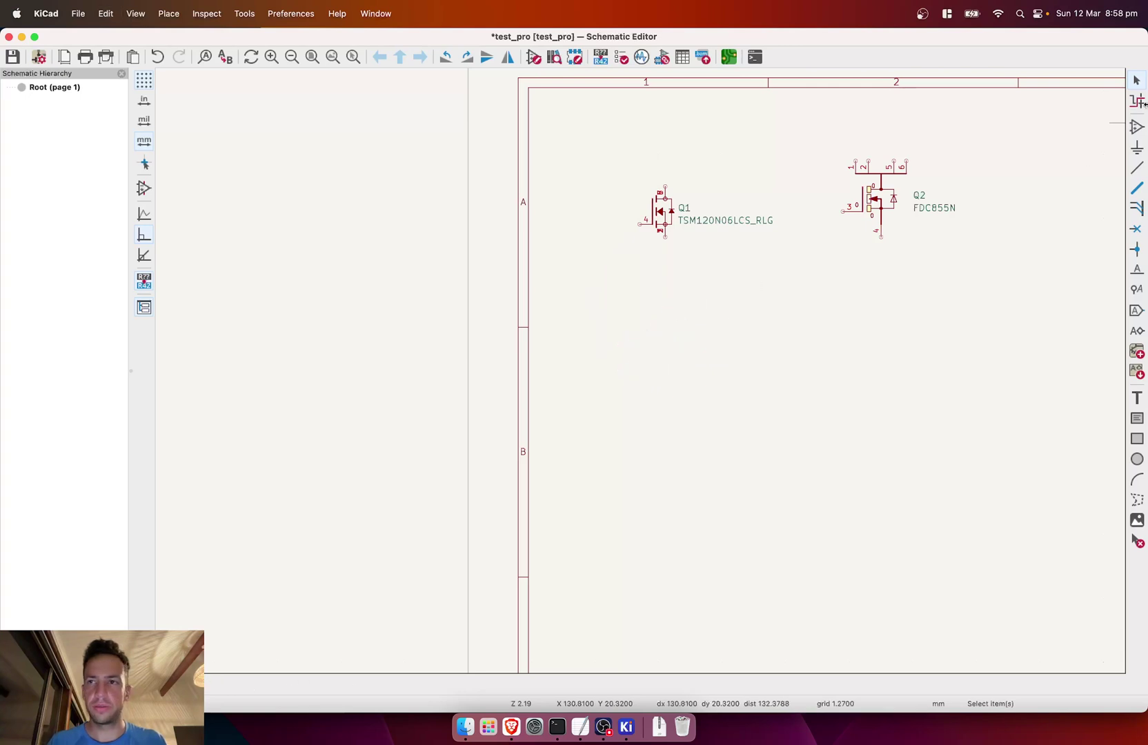
- Add LM358P with all units, stacking U1A, U1B and U1C below the MOSFETs, and save
left_click(1137, 128)
left_click(661, 278)
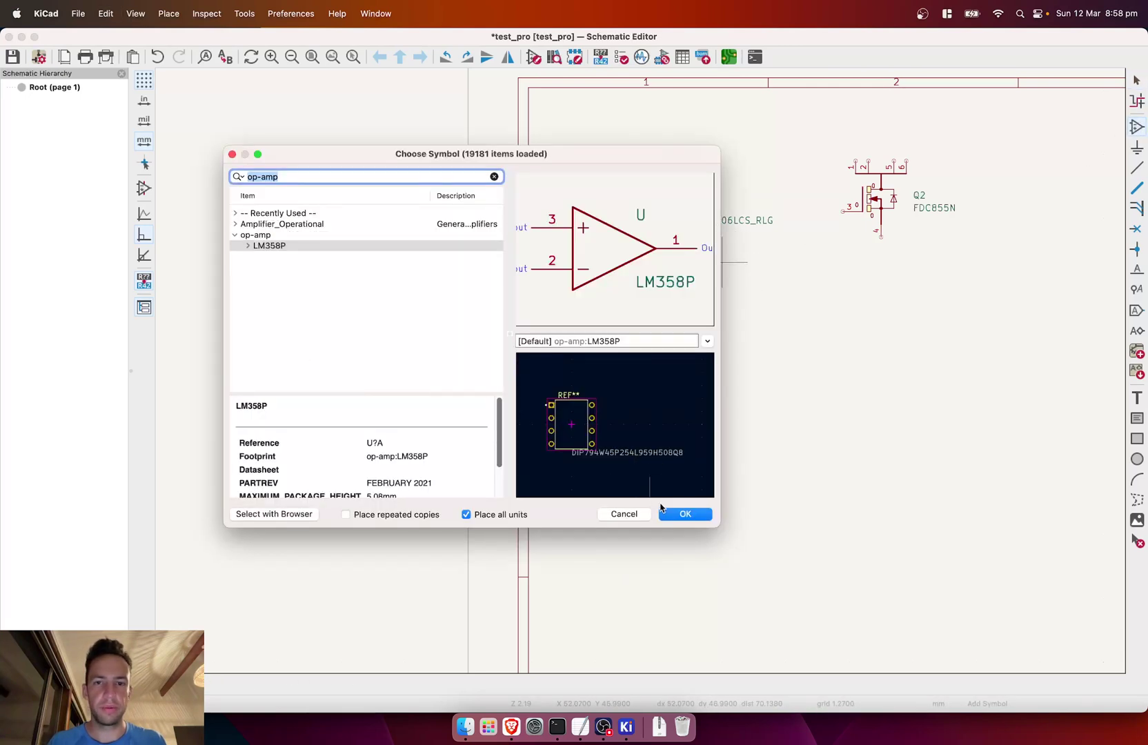
left_click(685, 514)
left_click(669, 399)
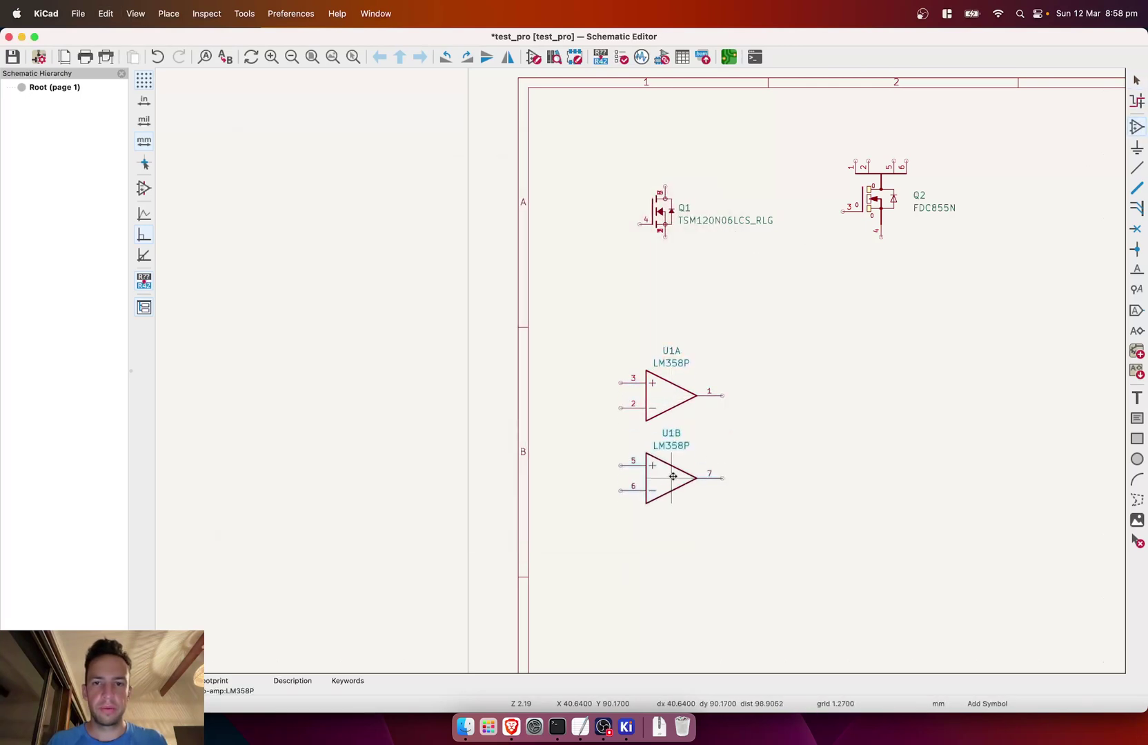
left_click(669, 476)
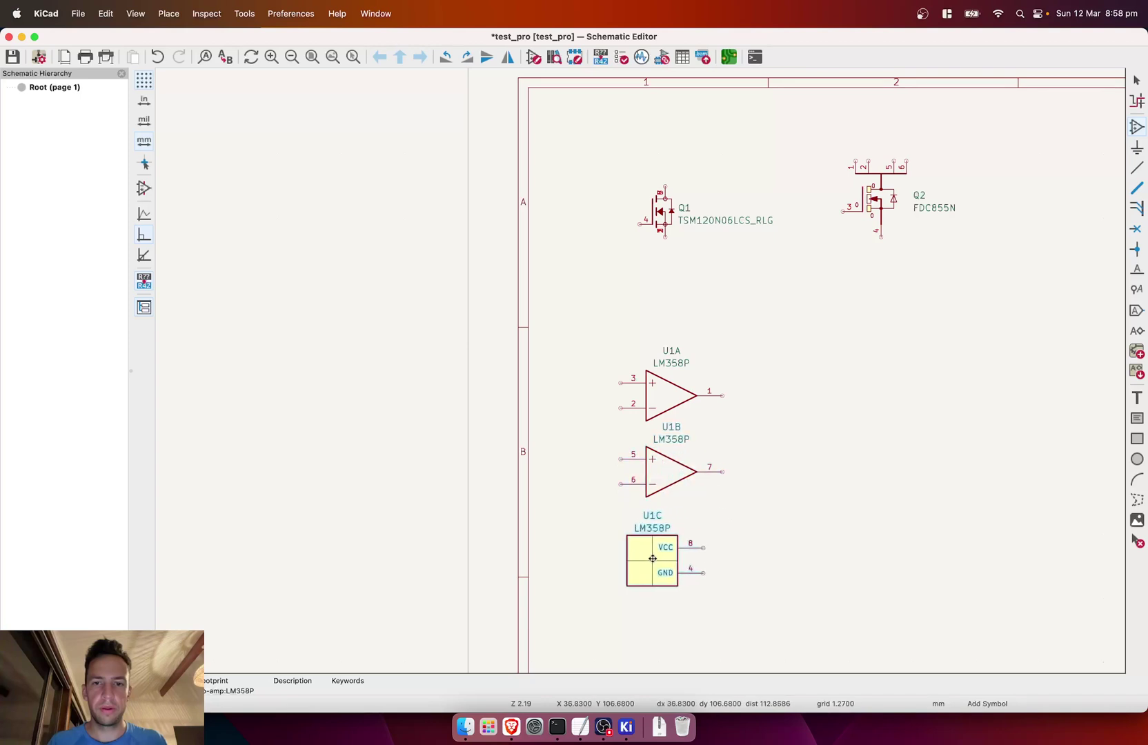
left_click(652, 559)
key("Escape")
scroll(641, 373, "down", 3)
key("super+s")
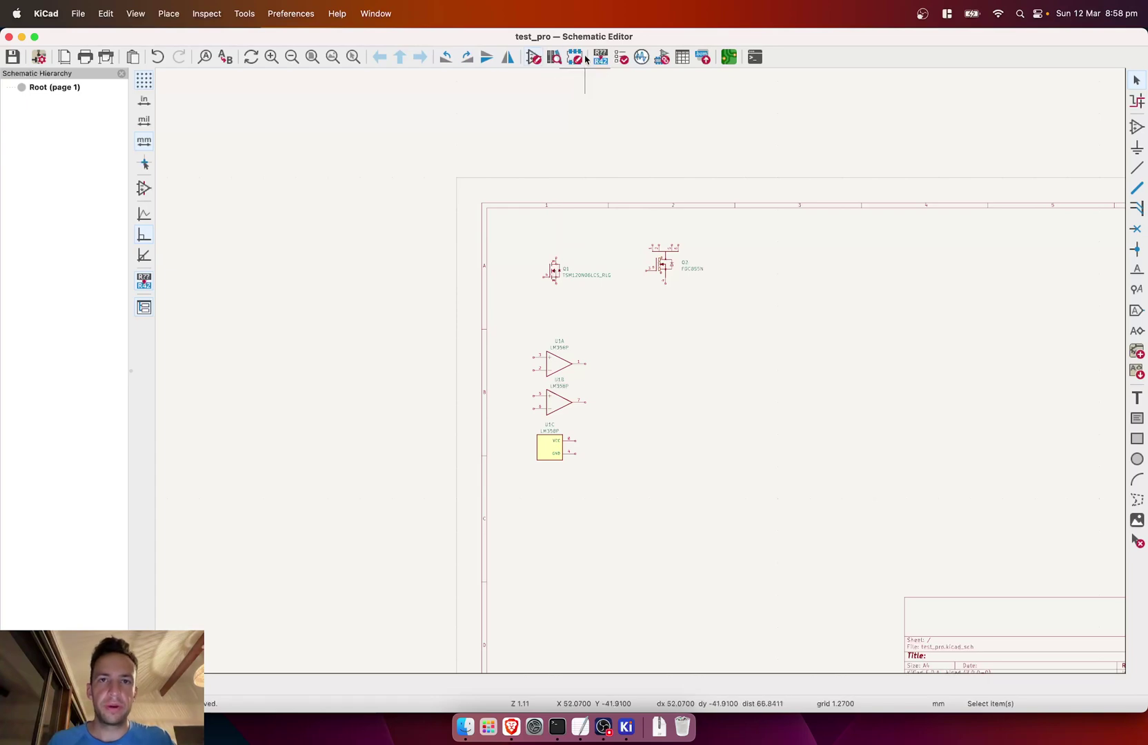
- Confirm U1's op-amp:LM358P footprint in Assign Footprints and save the schematic
left_click(664, 59)
left_click(516, 219)
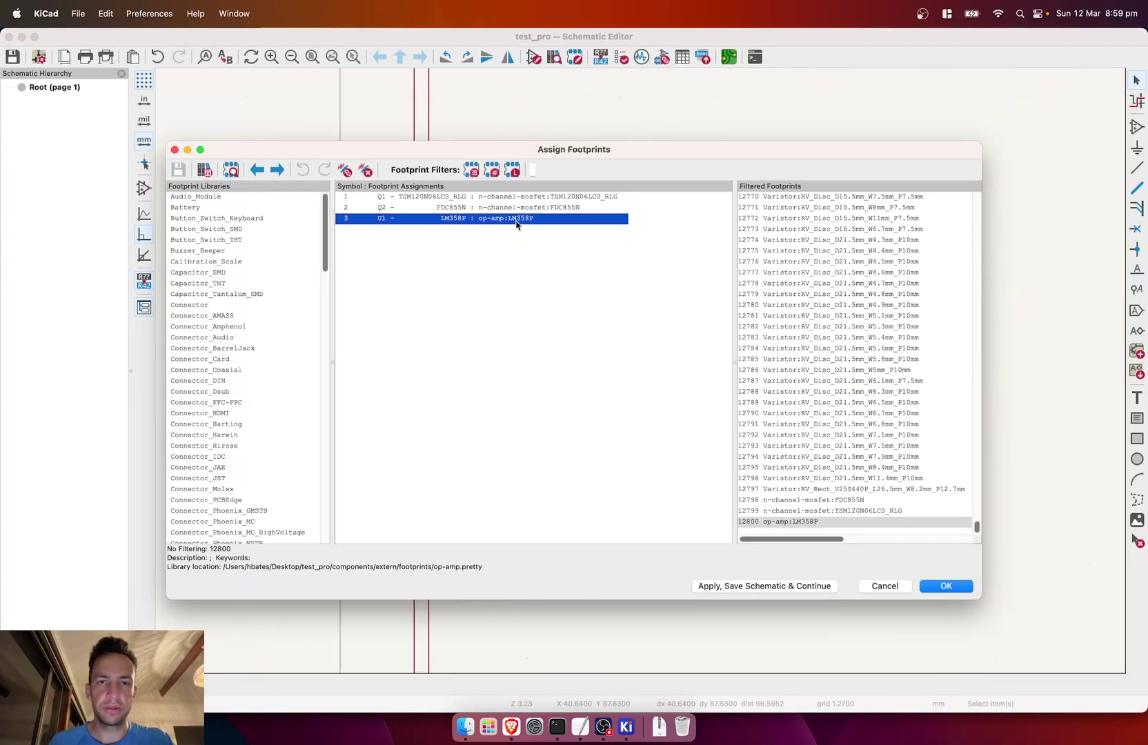
left_click(886, 587)
scroll(641, 377, "down", 3)
key("super+s")
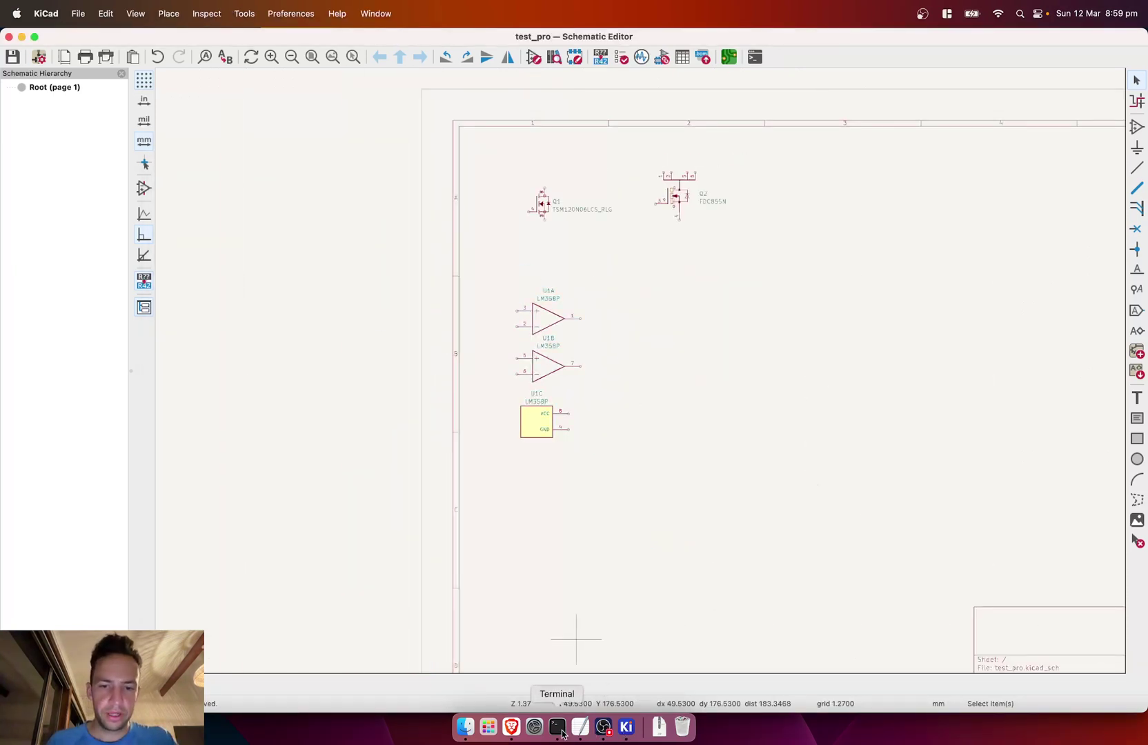
- Switch to Brave's kandle GitHub repository tab and skim the page
left_click(557, 728)
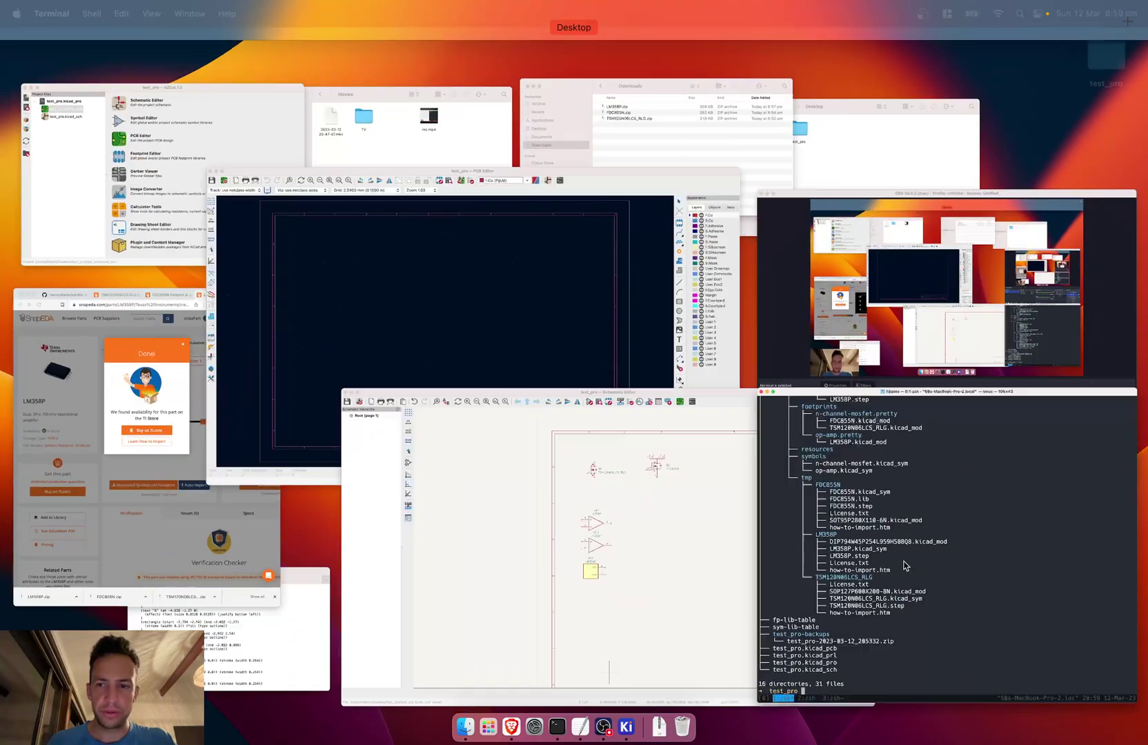
key("ctrl+Up")
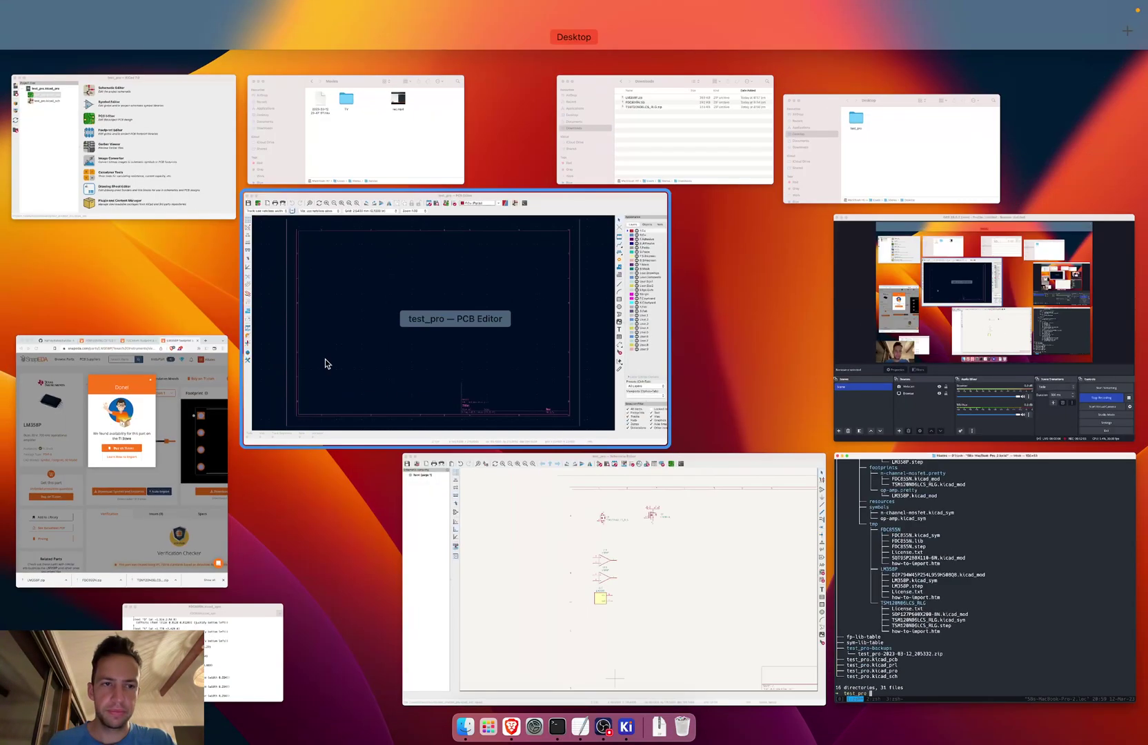
left_click(121, 387)
left_click(111, 47)
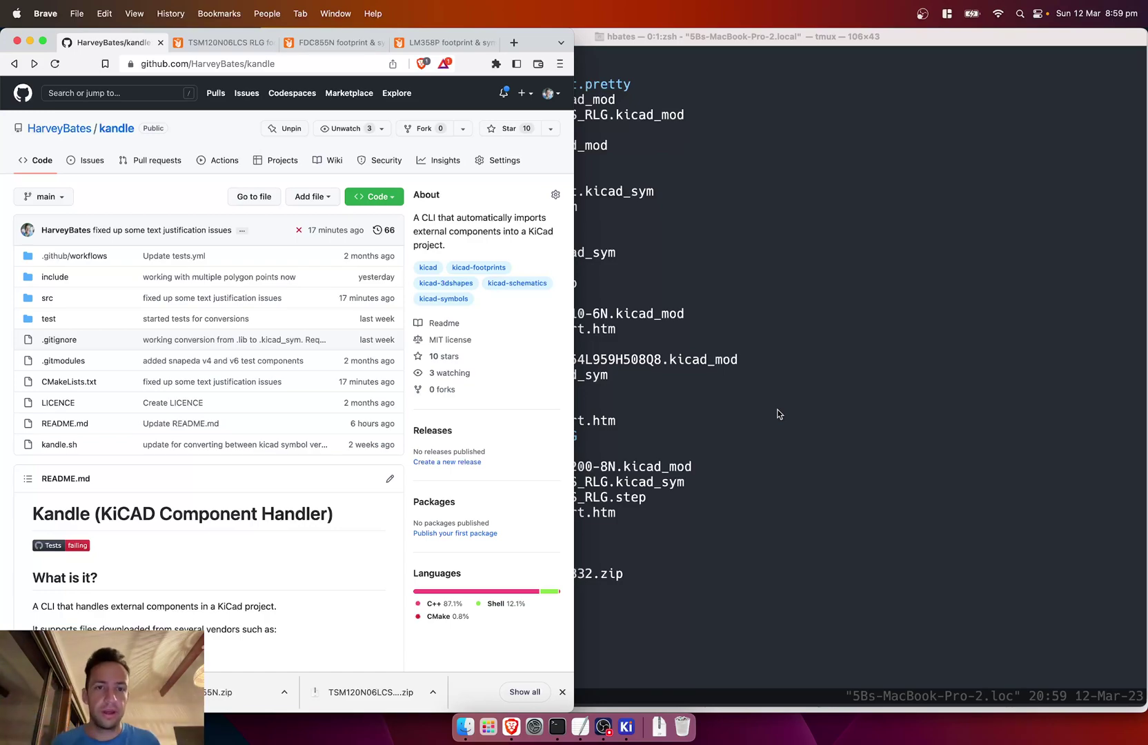
scroll(384, 530, "down", 20)
scroll(383, 530, "up", 20)
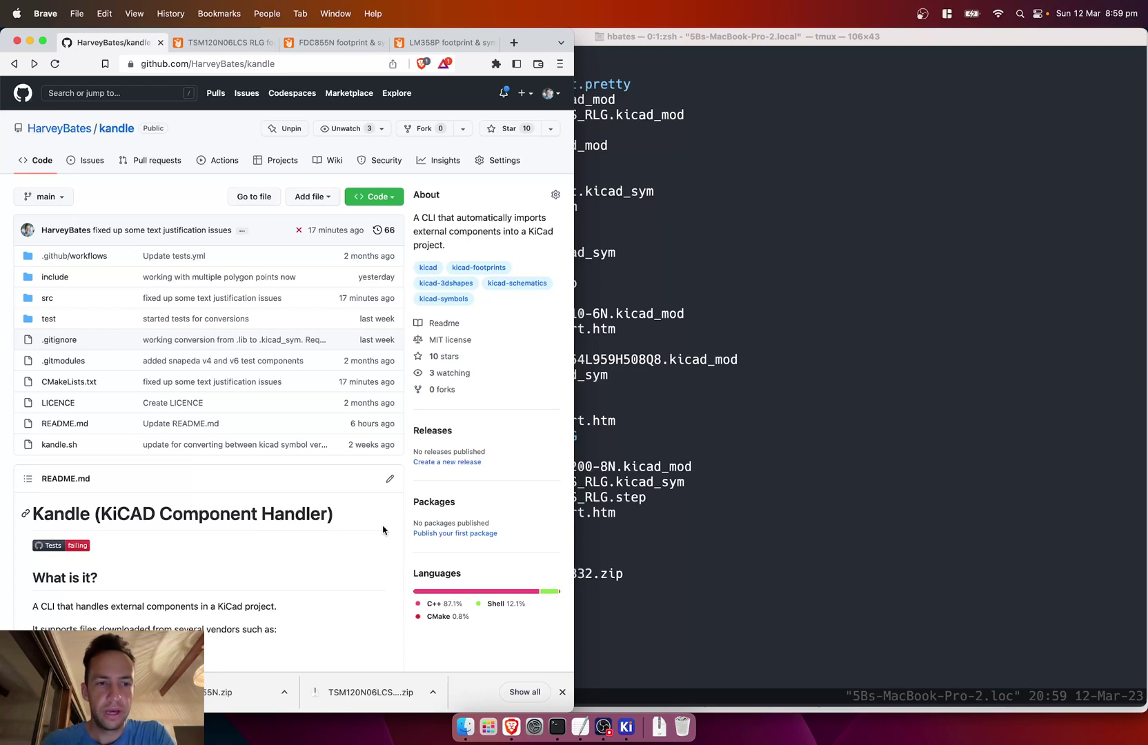
- Visit the kandle Issues list, then return to Code and scroll through the README
left_click(88, 160)
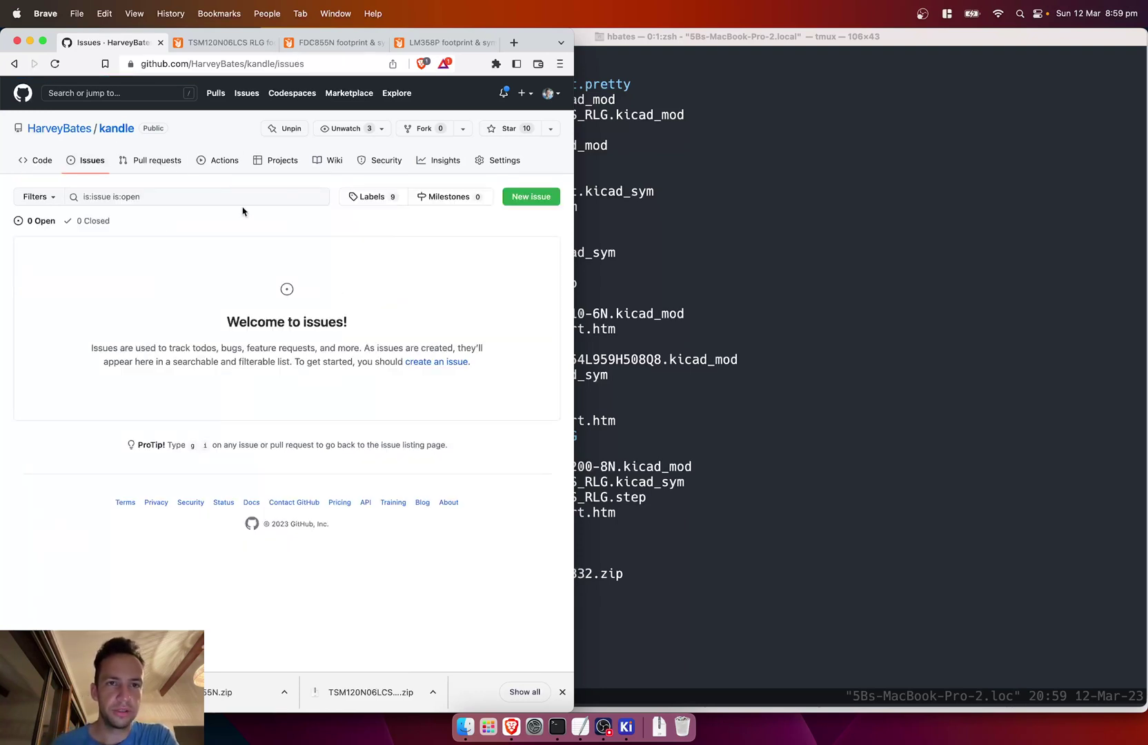
left_click(23, 159)
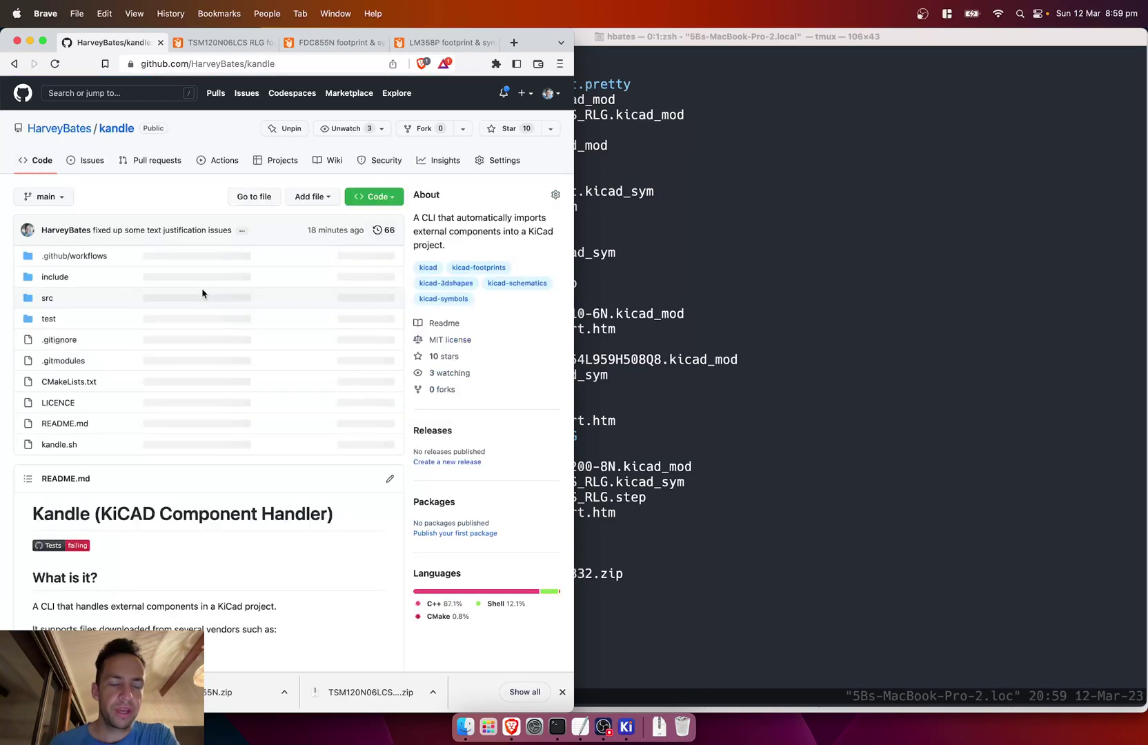
scroll(203, 386, "down", 20)
scroll(204, 386, "down", 5)
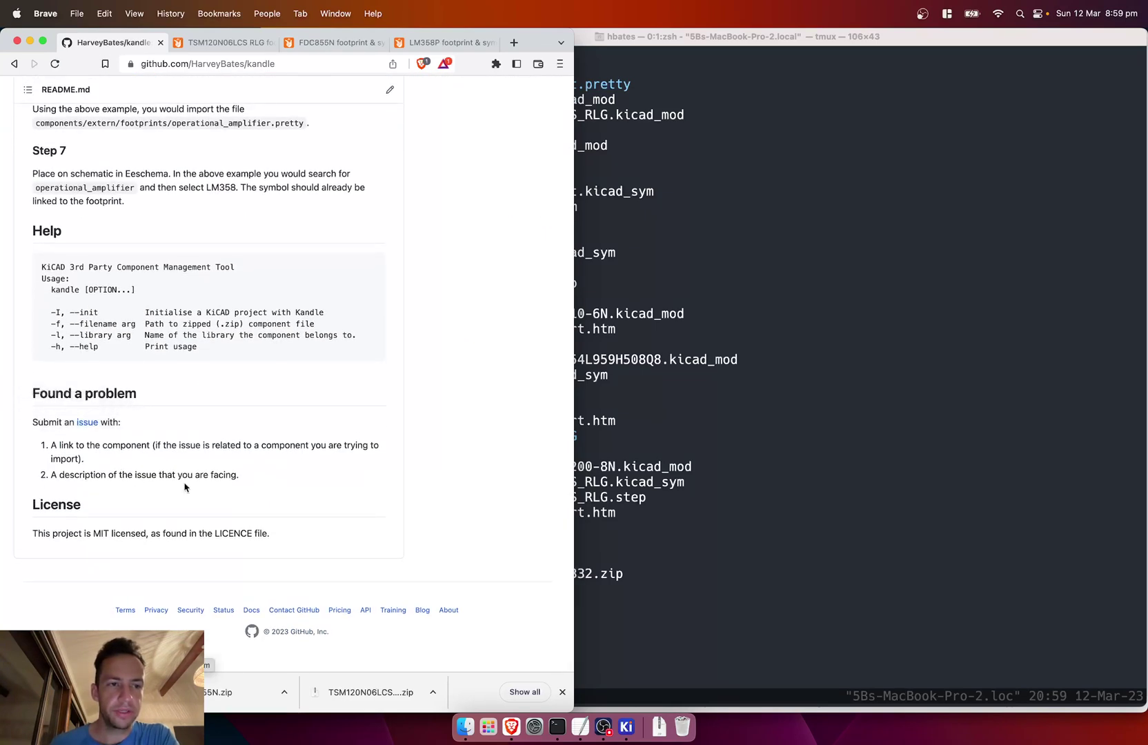
scroll(222, 489, "up", 1)
scroll(224, 490, "up", 20)
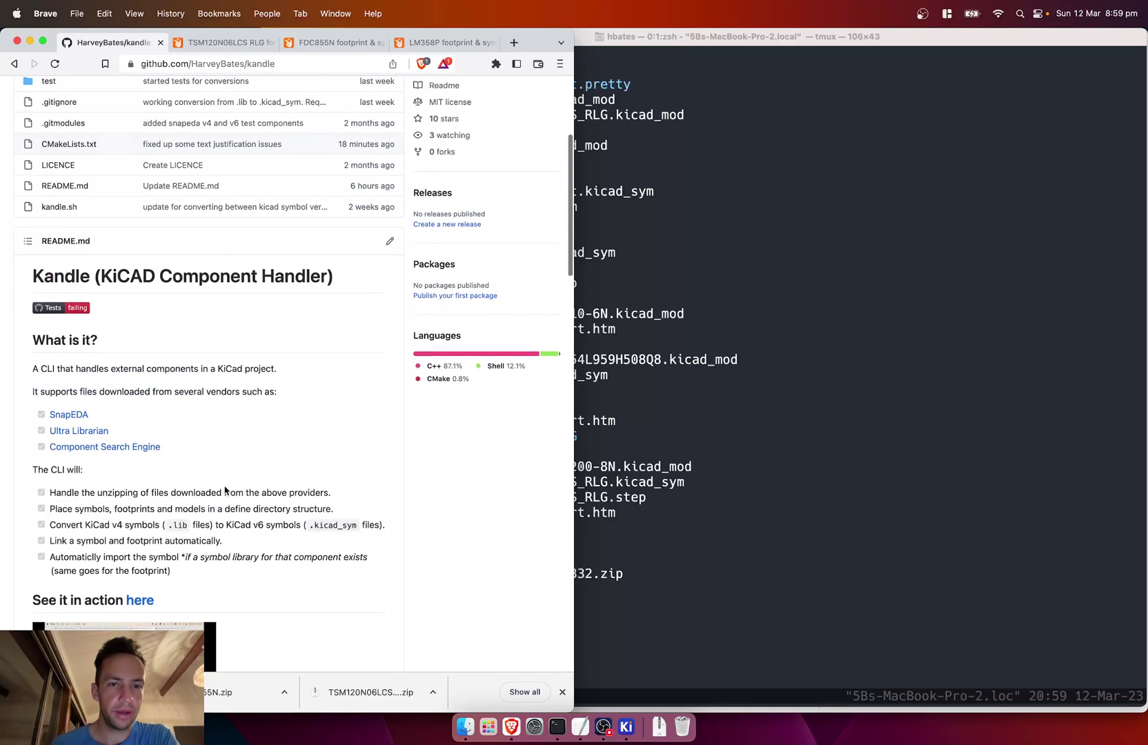